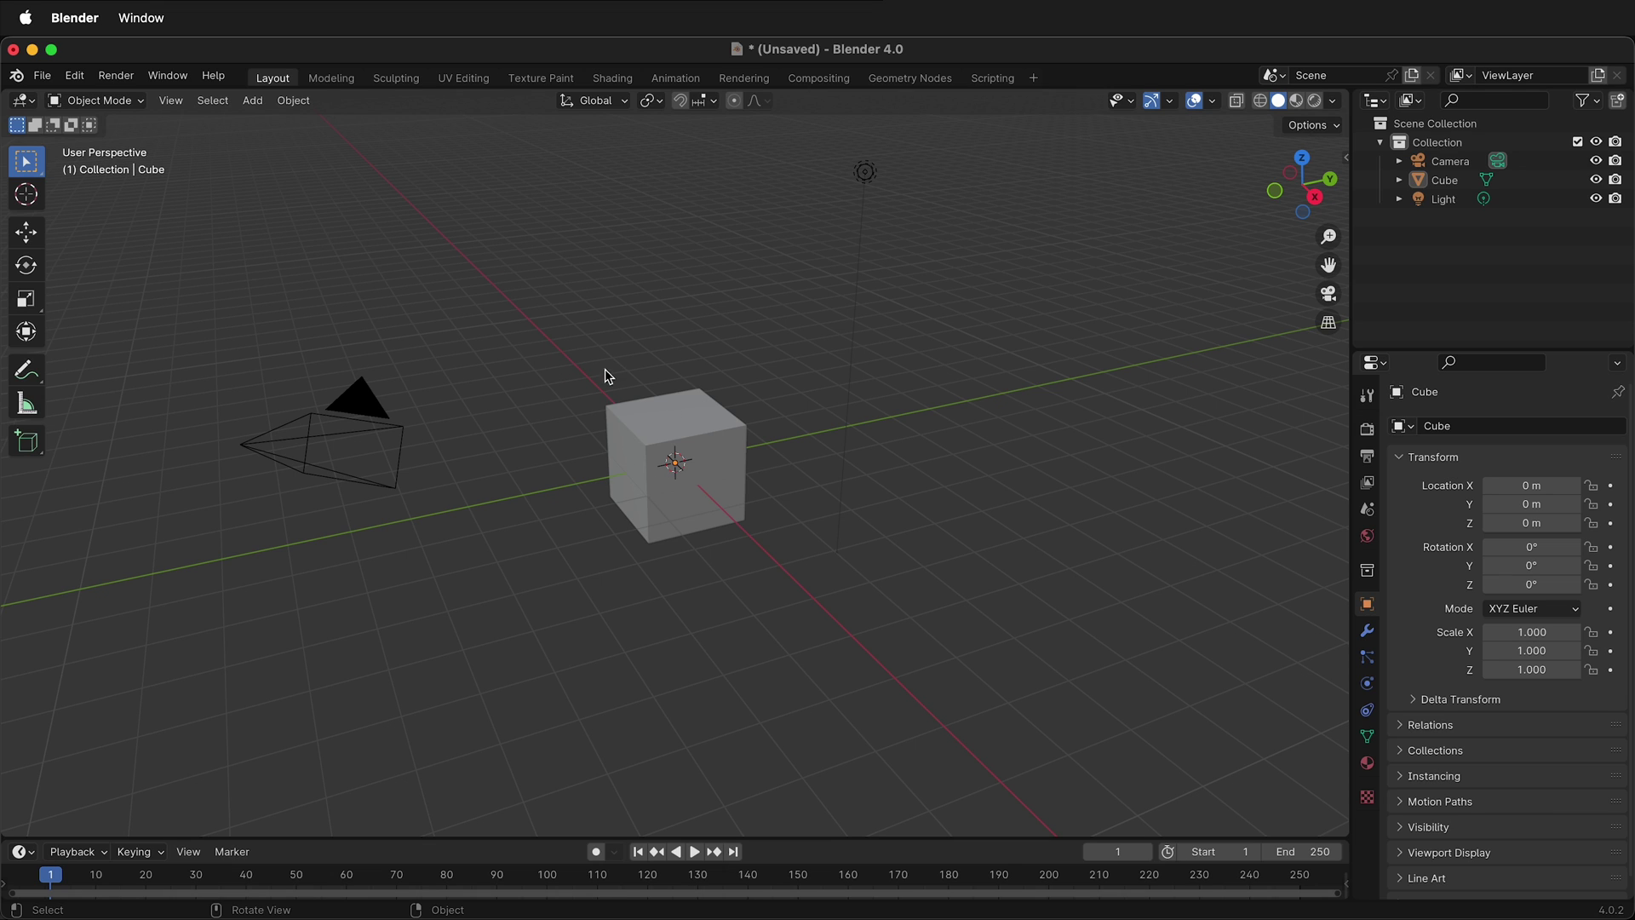
# Enter Edit Mode on the default cube and subdivide the whole mesh with one cut.
pyautogui.click(666, 428)
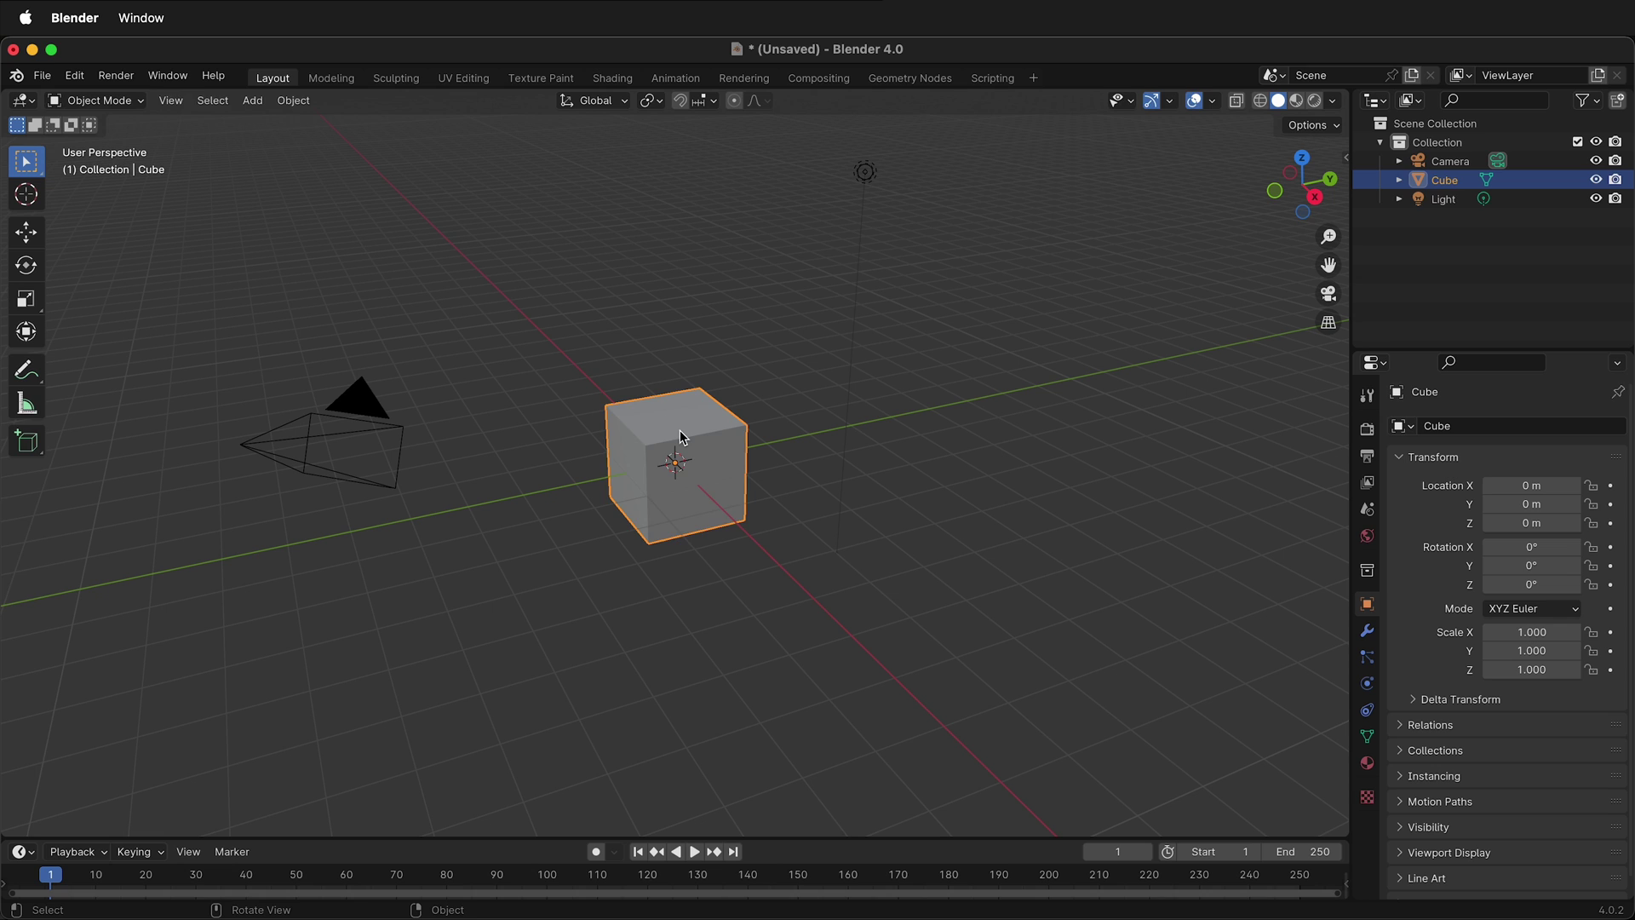
pyautogui.press('Tab')
pyautogui.scroll(6, 657, 467)
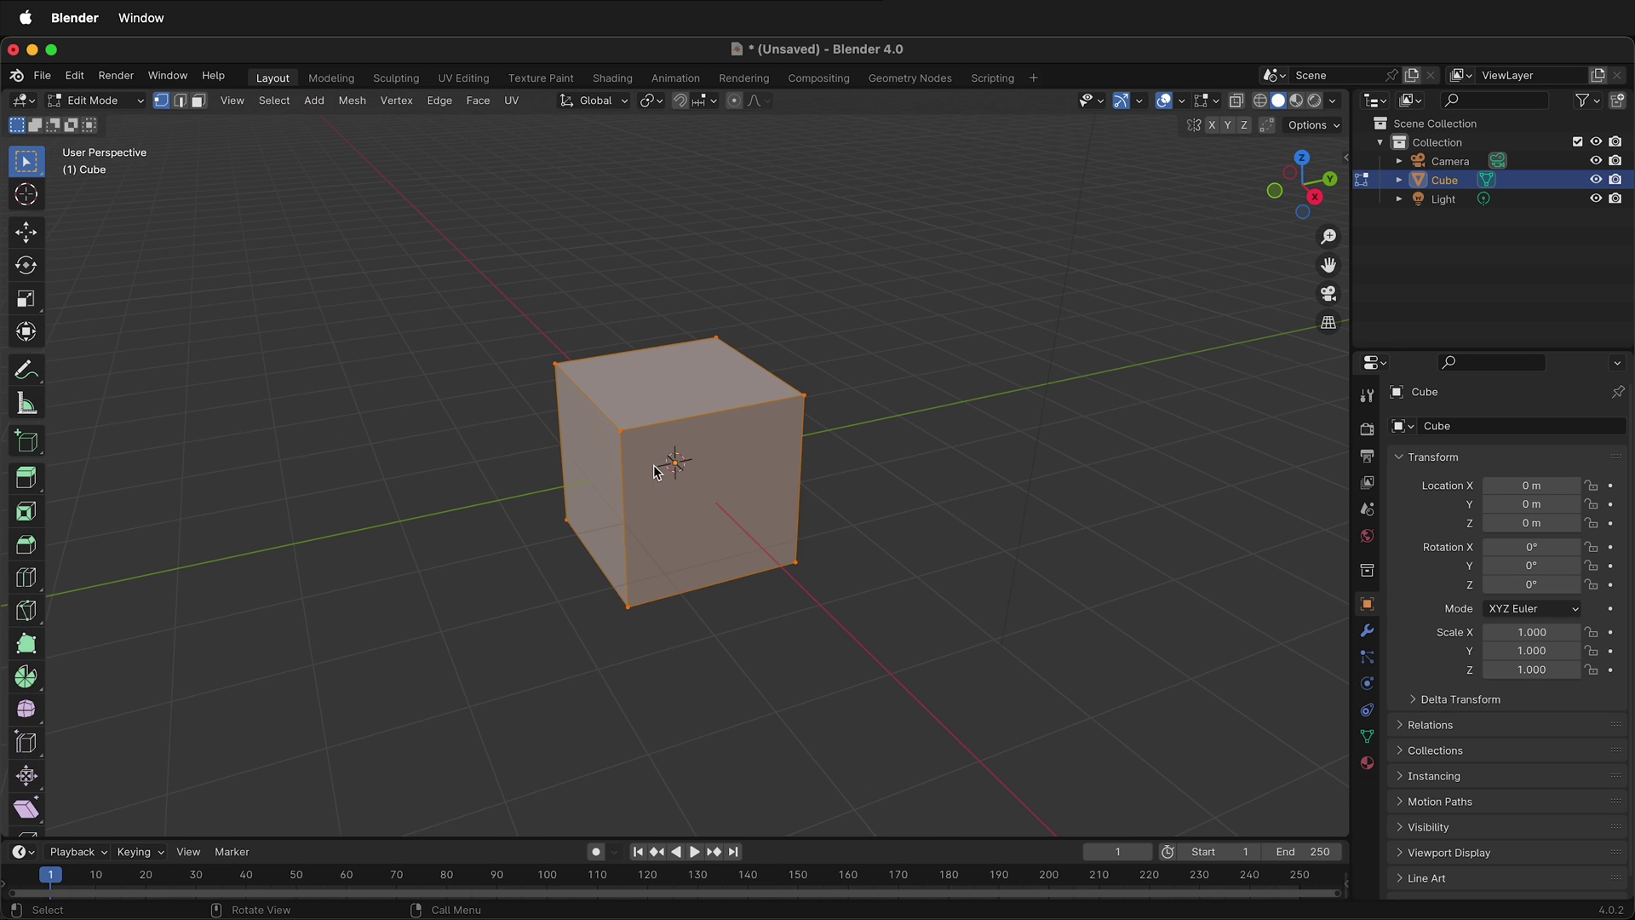
pyautogui.rightClick(747, 408)
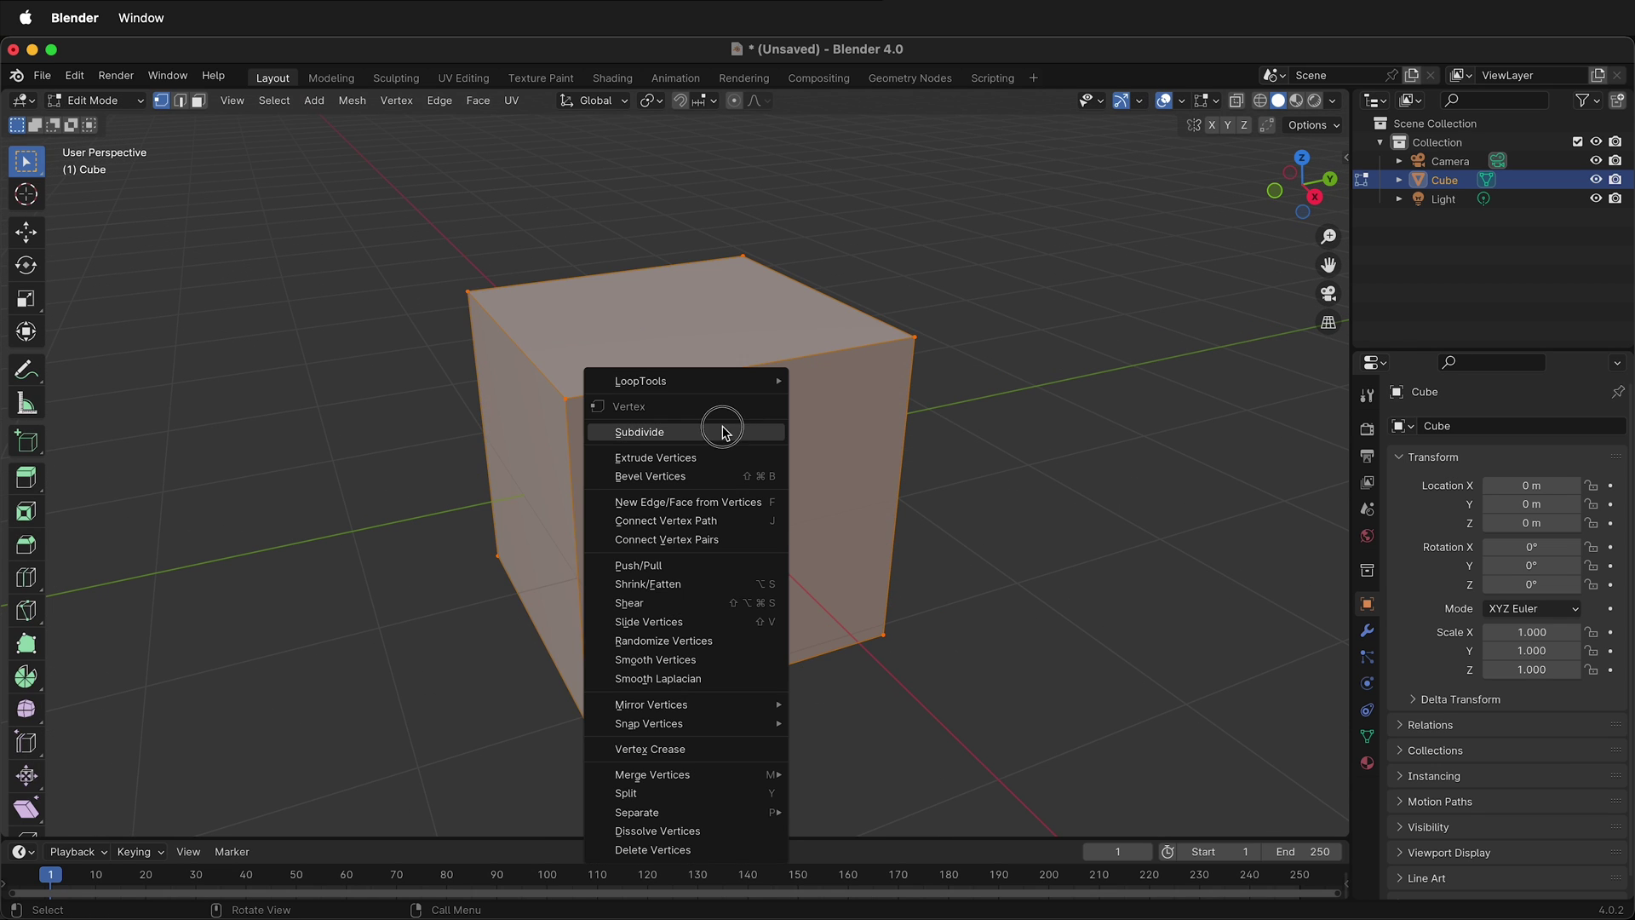
pyautogui.click(723, 433)
pyautogui.click(124, 820)
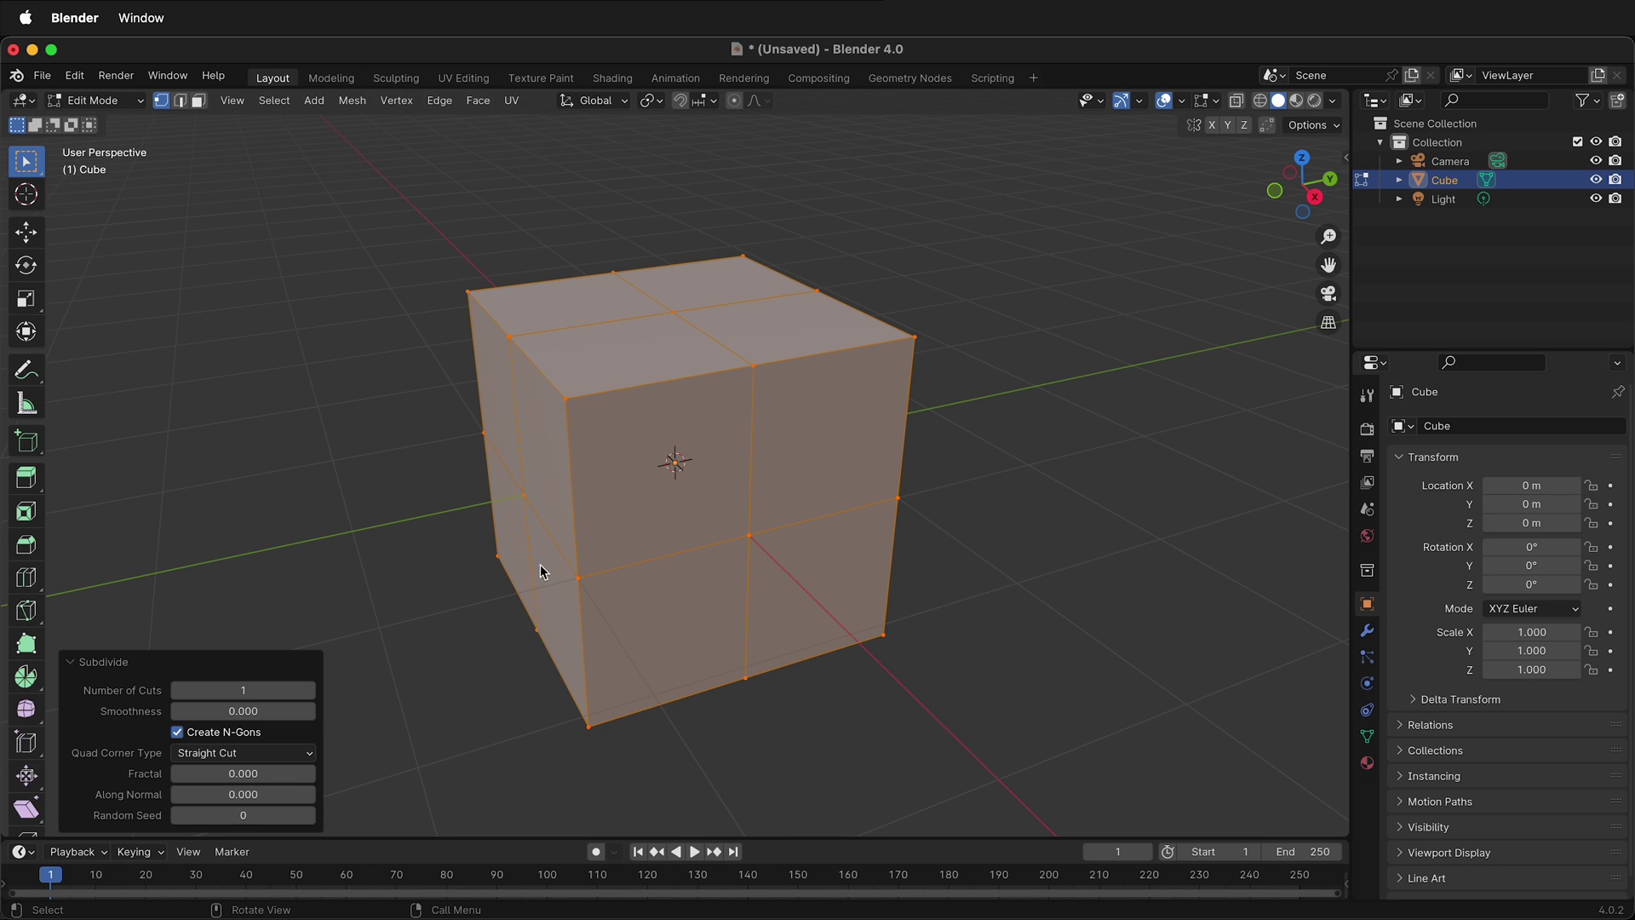
pyautogui.click(416, 663)
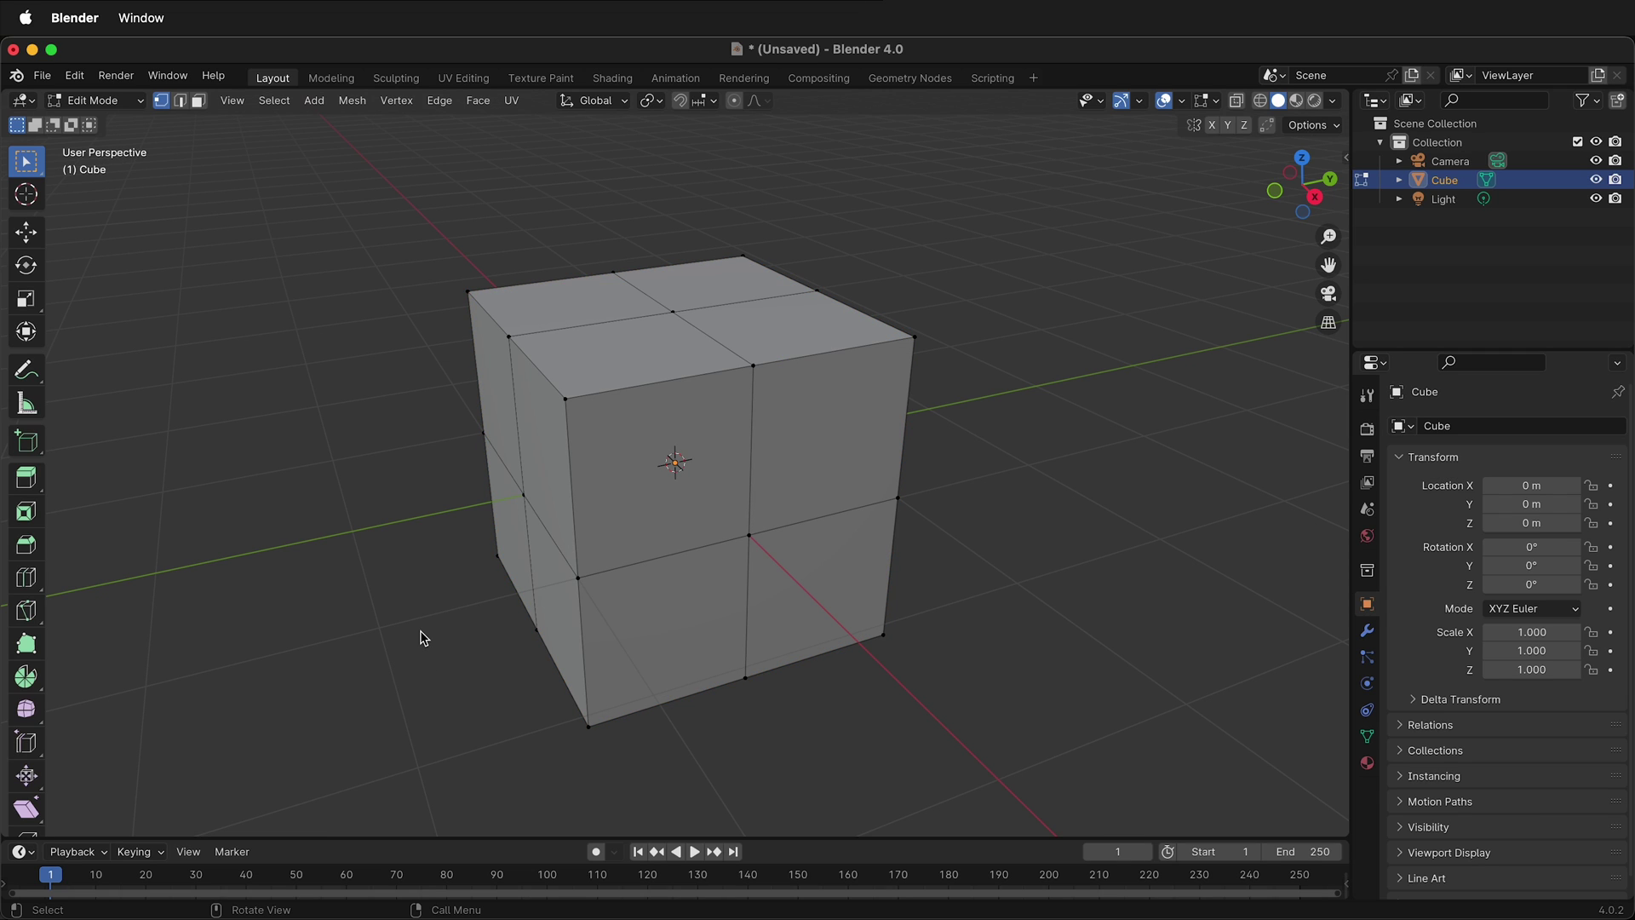
# Select the two lower faces on the cube's +X side and extrude them 2.5 m.
pyautogui.press('3')
pyautogui.click(616, 651)
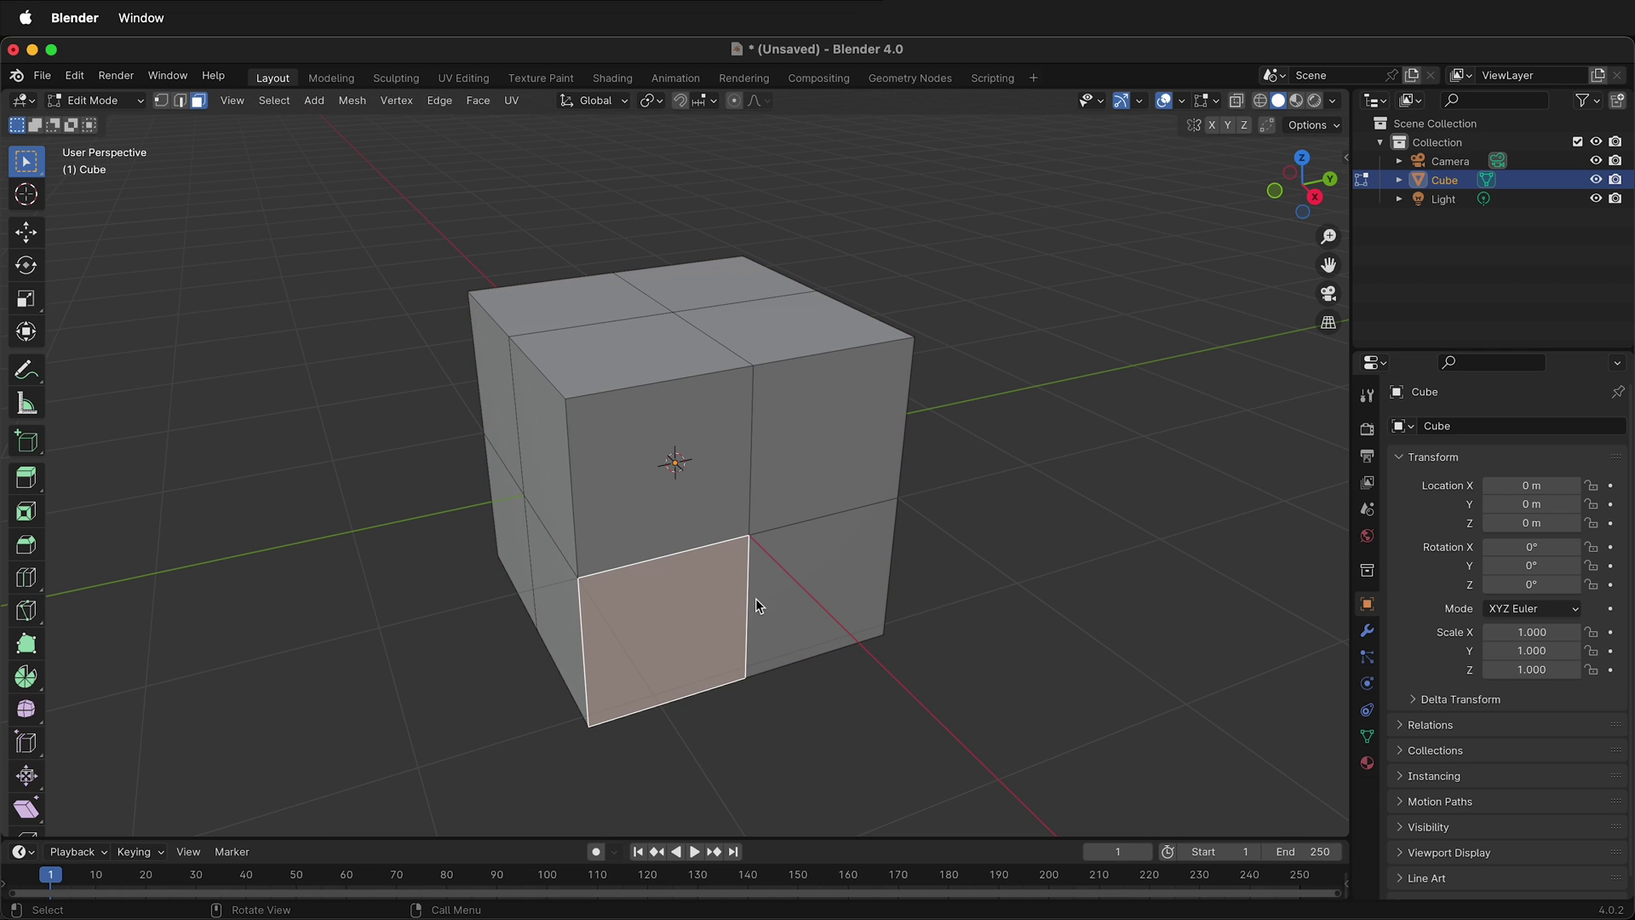
pyautogui.press('shift')
pyautogui.keyDown('shift'); pyautogui.click(803, 606); pyautogui.keyUp('shift')
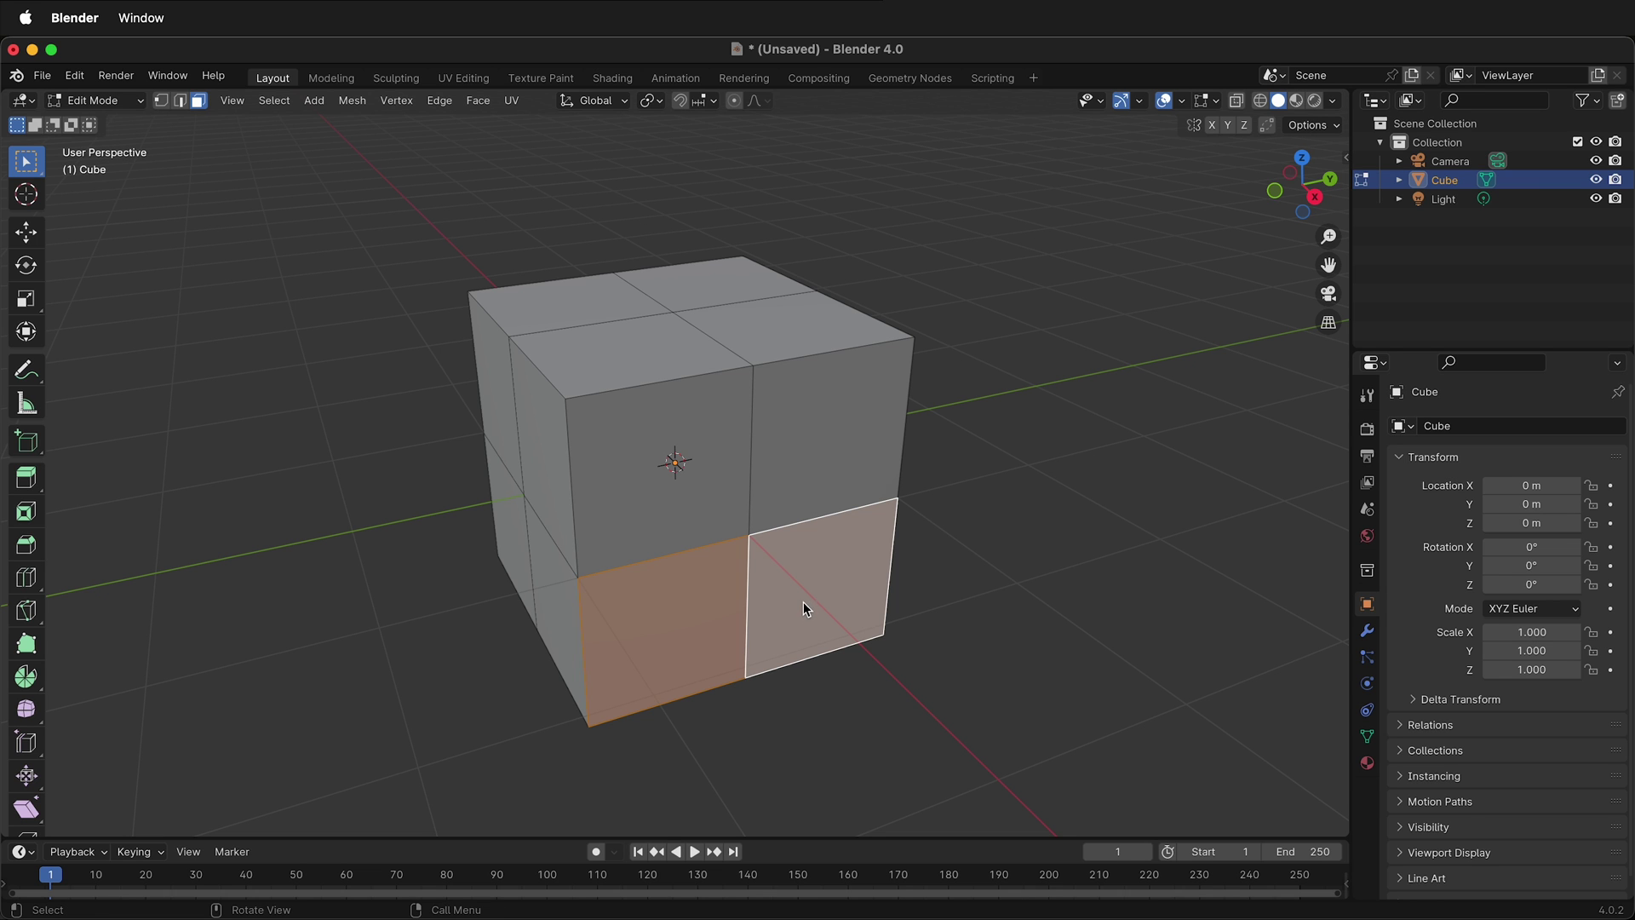
pyautogui.keyDown('shift'); pyautogui.moveTo(810, 606); pyautogui.dragTo(877, 569, button='middle'); pyautogui.keyUp('shift')
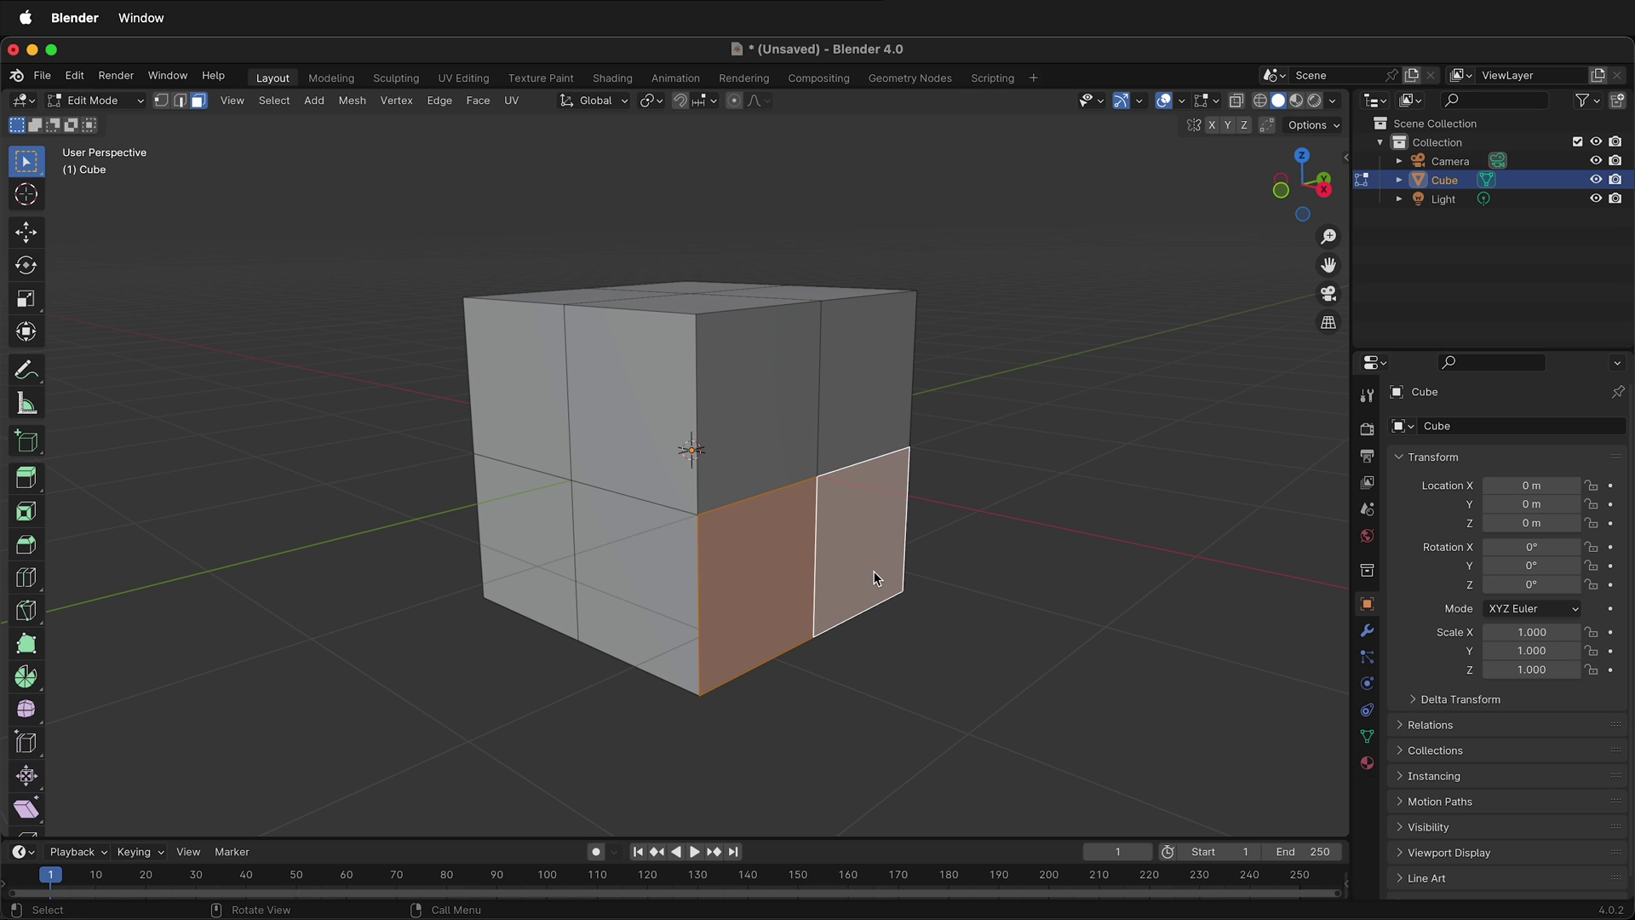
pyautogui.press('e')
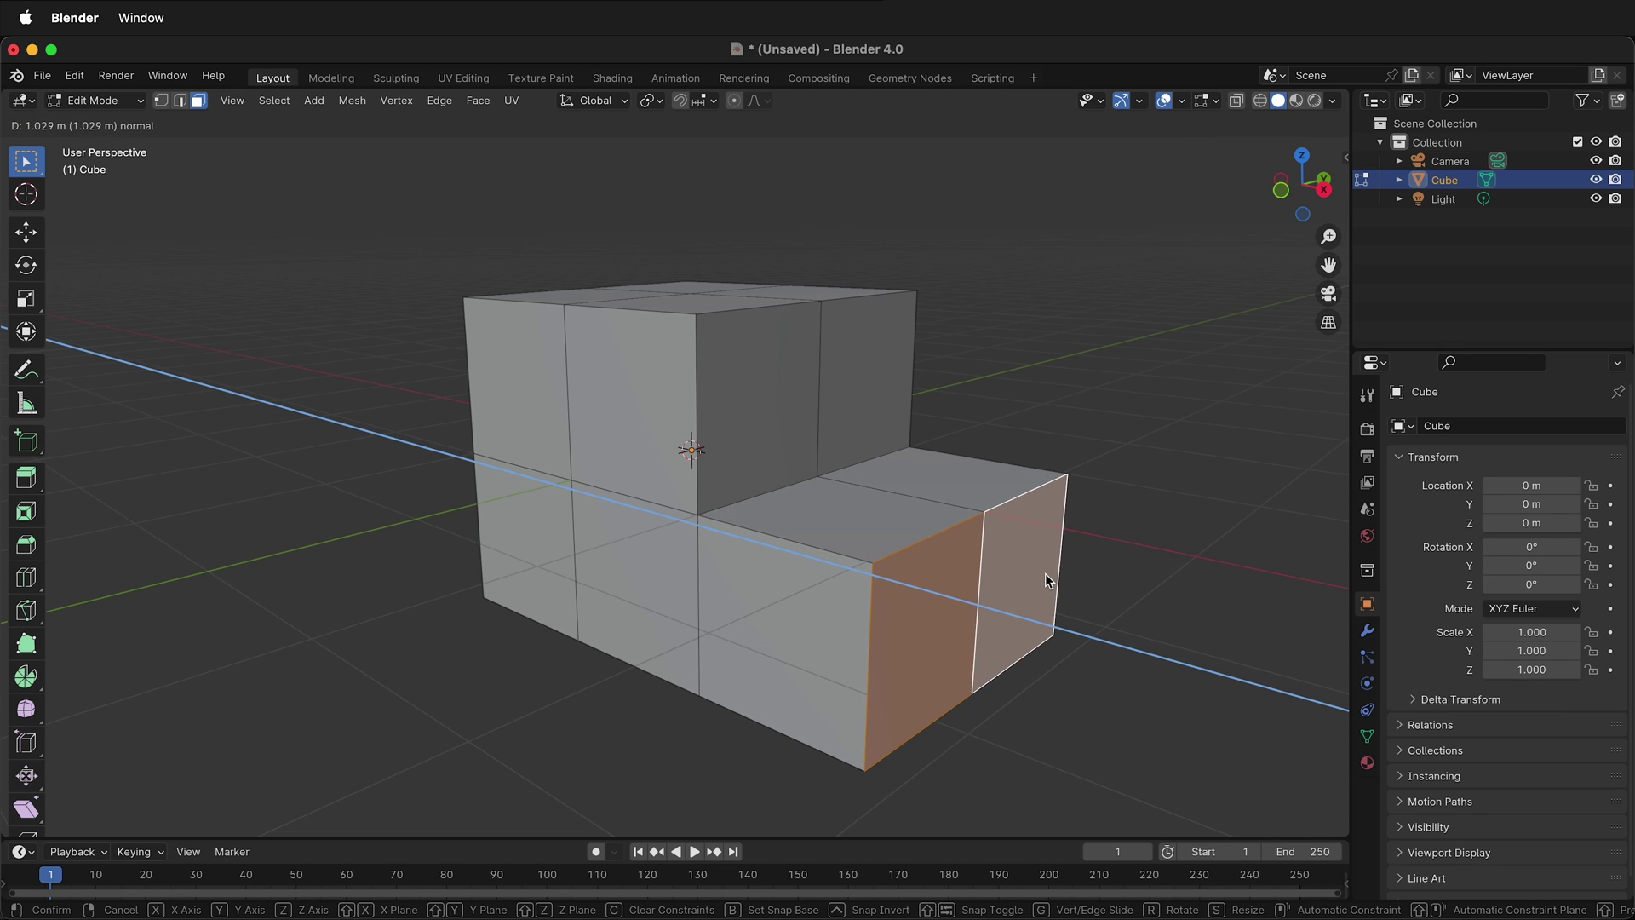
pyautogui.write('2.5')
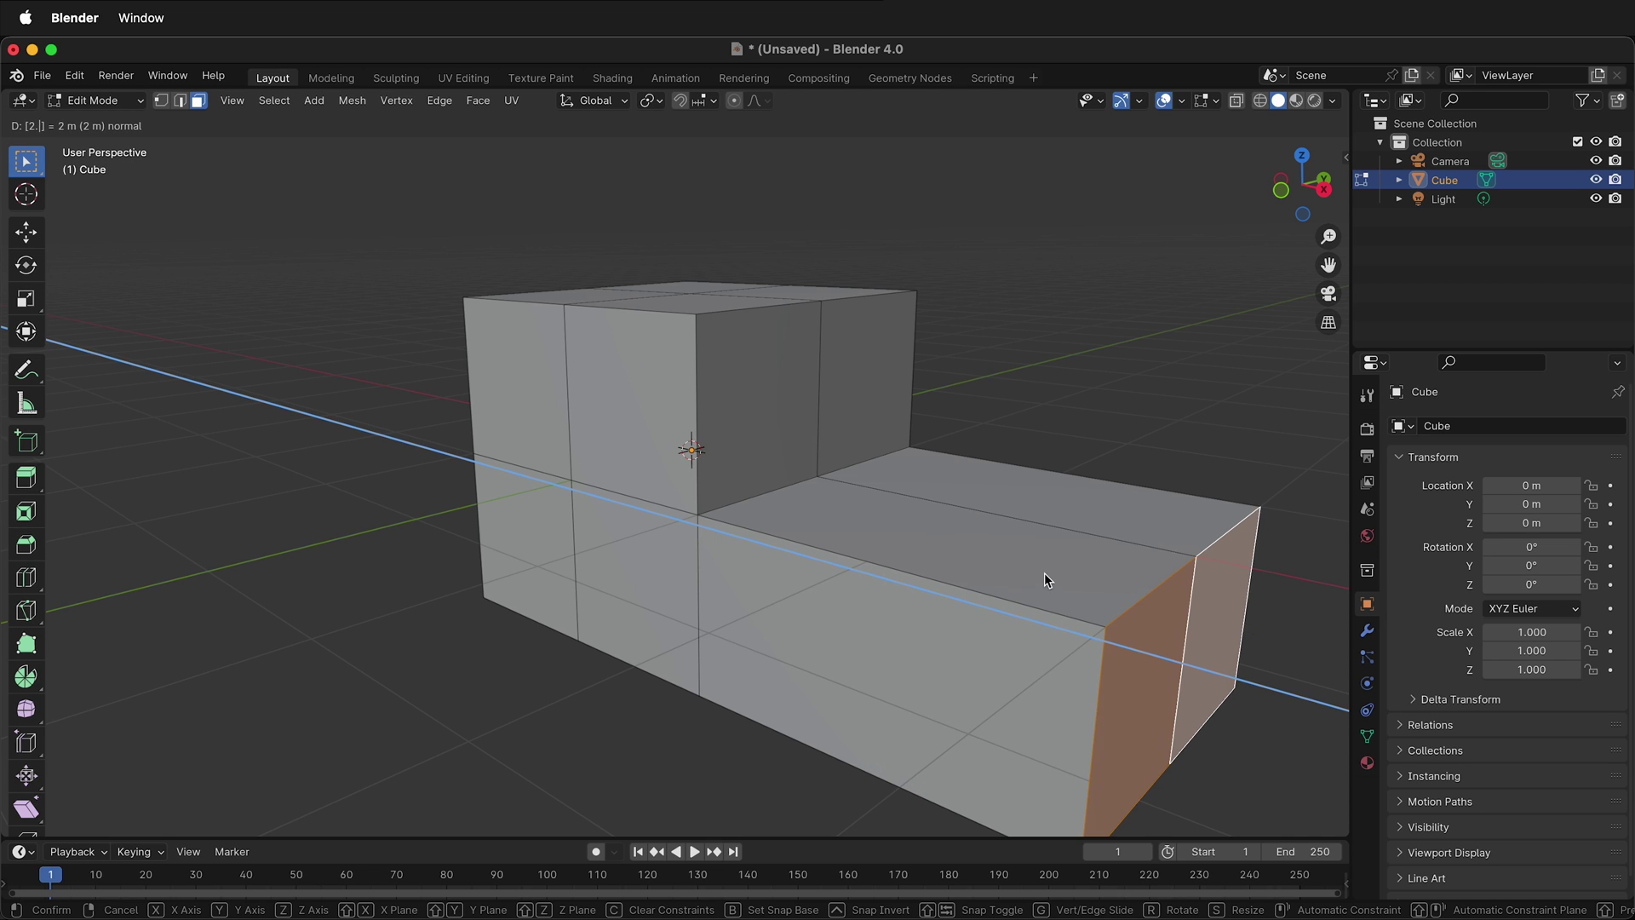
pyautogui.press('Return')
# Display the scene's unit settings to check the unit system and length unit.
pyautogui.moveTo(1029, 571); pyautogui.dragTo(738, 523, button='middle')
pyautogui.moveTo(561, 631); pyautogui.dragTo(942, 621, button='middle')
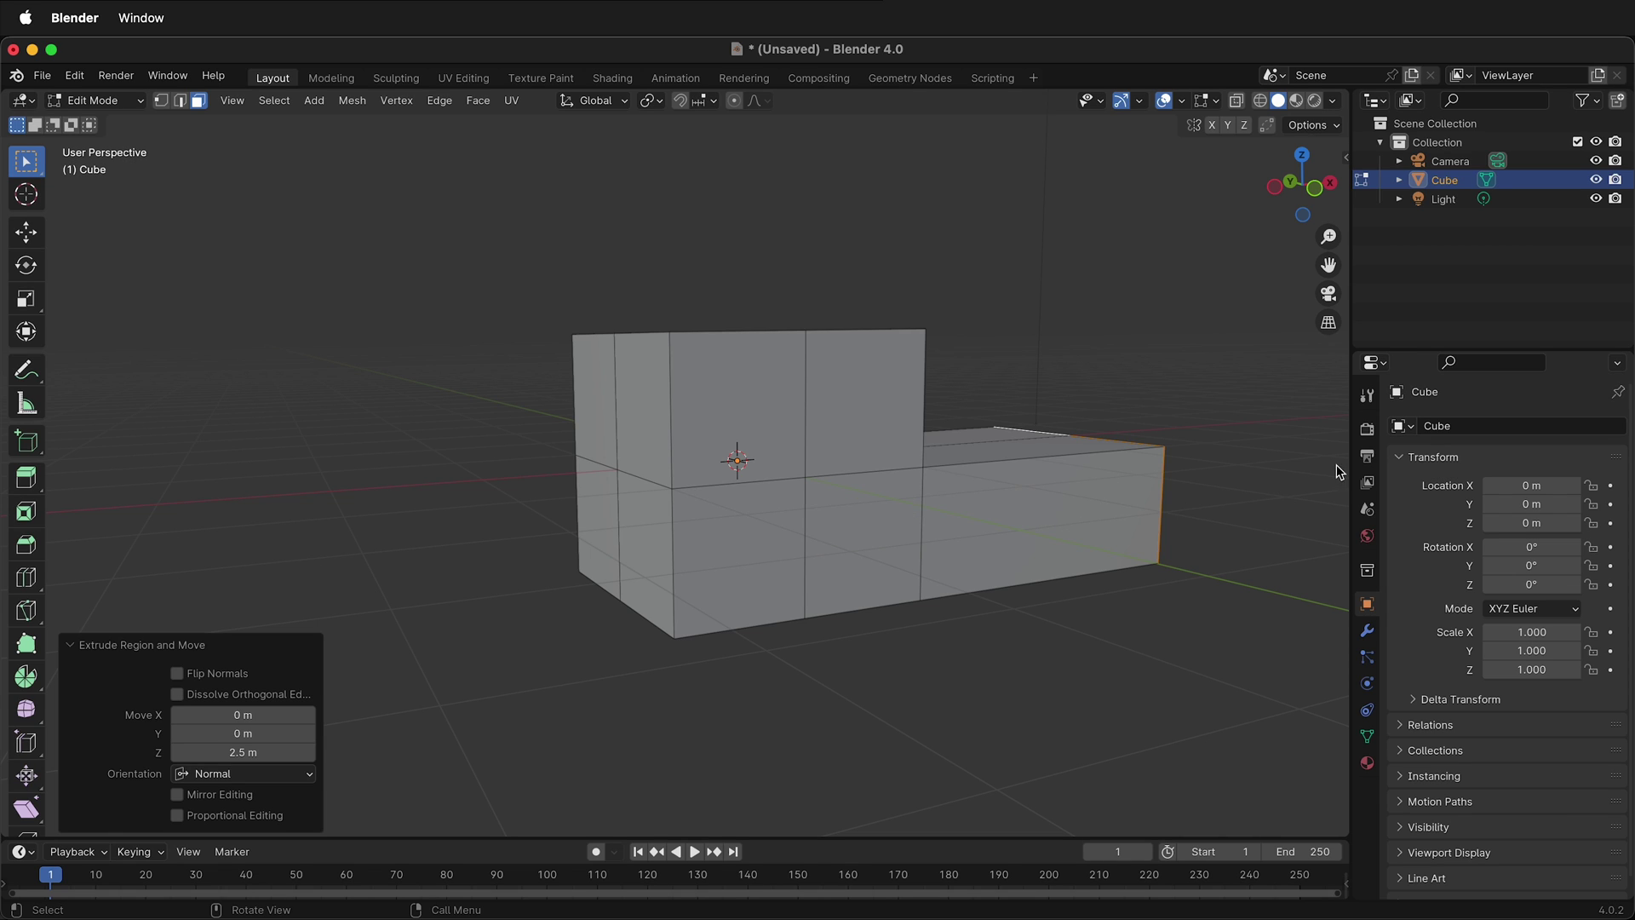
pyautogui.click(1367, 508)
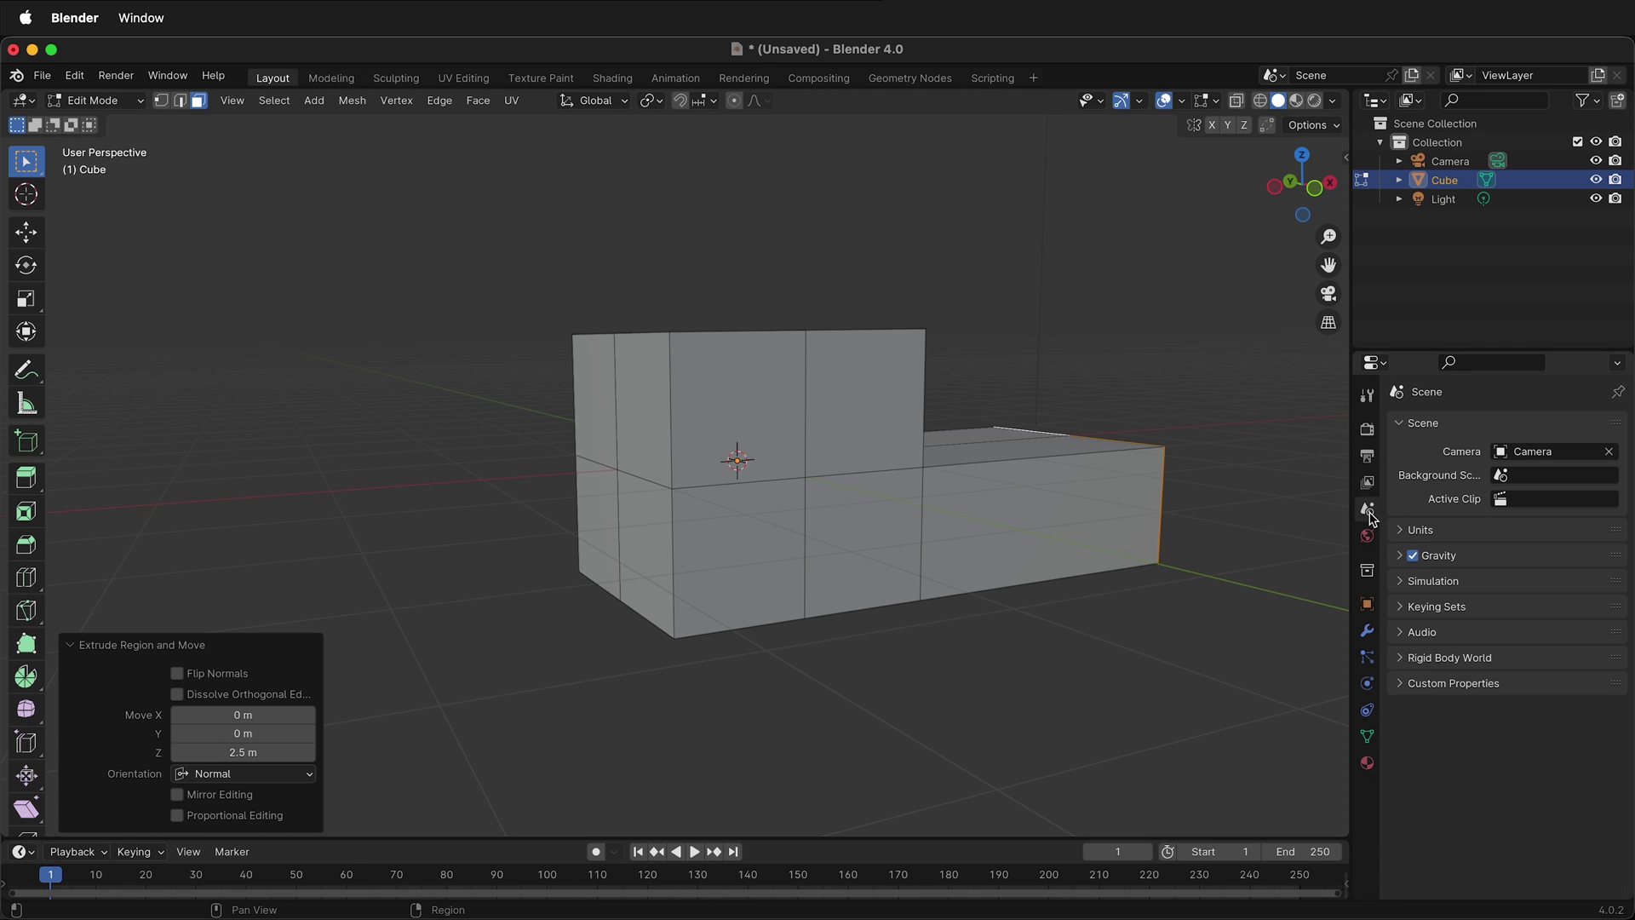
pyautogui.click(1401, 530)
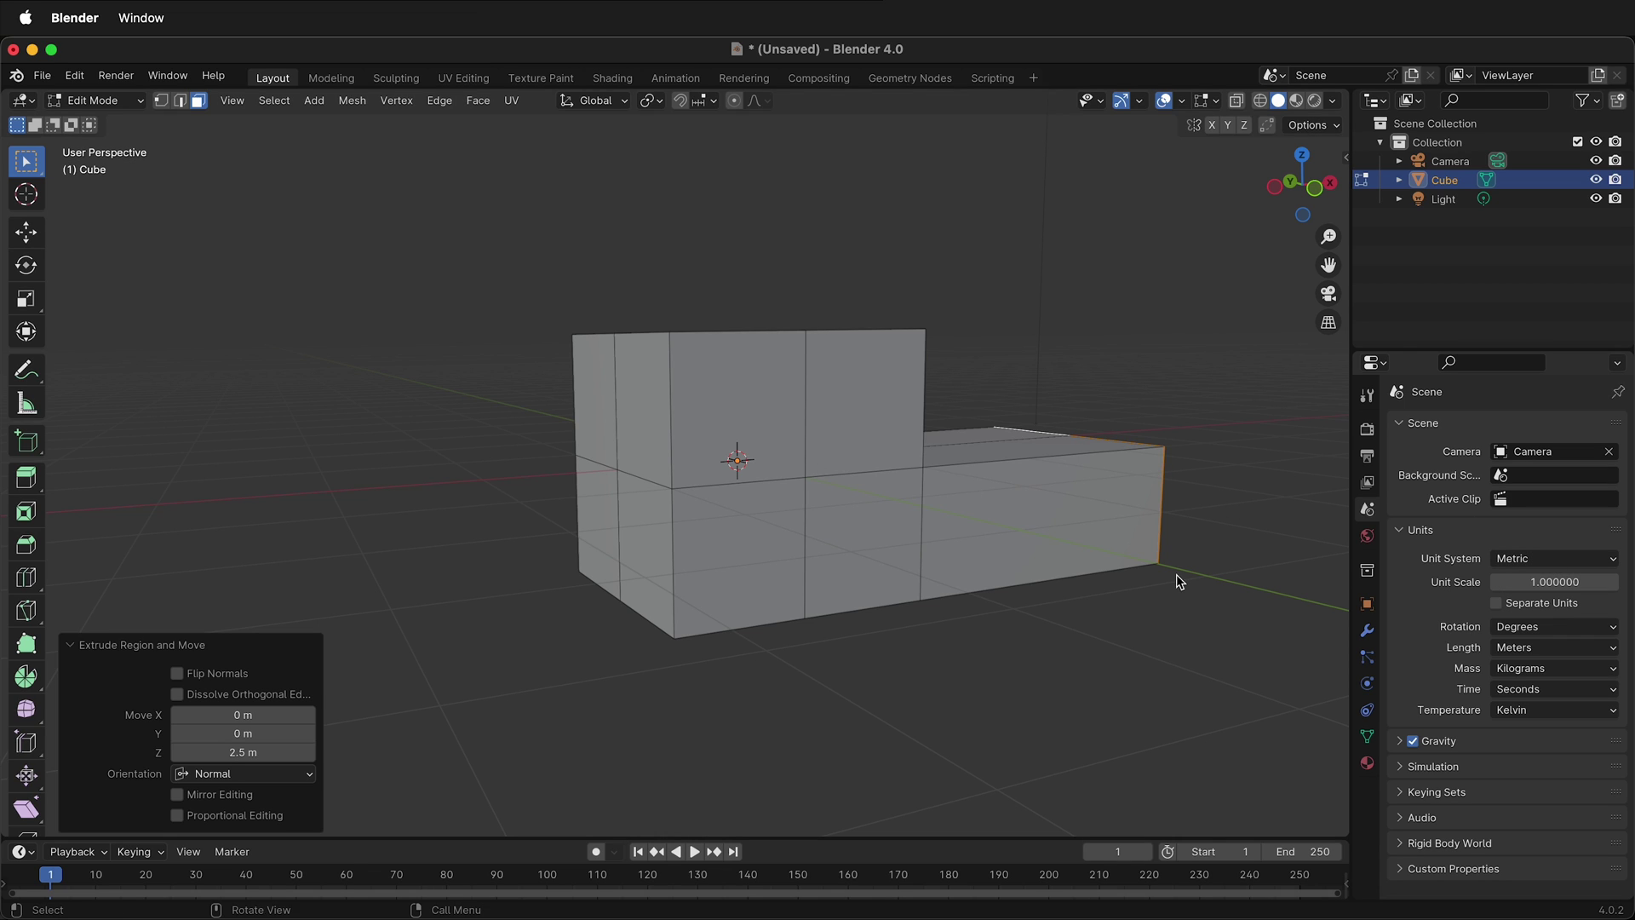
# Select the entire mesh and move it up 1 m along the global Z axis.
pyautogui.click(870, 579)
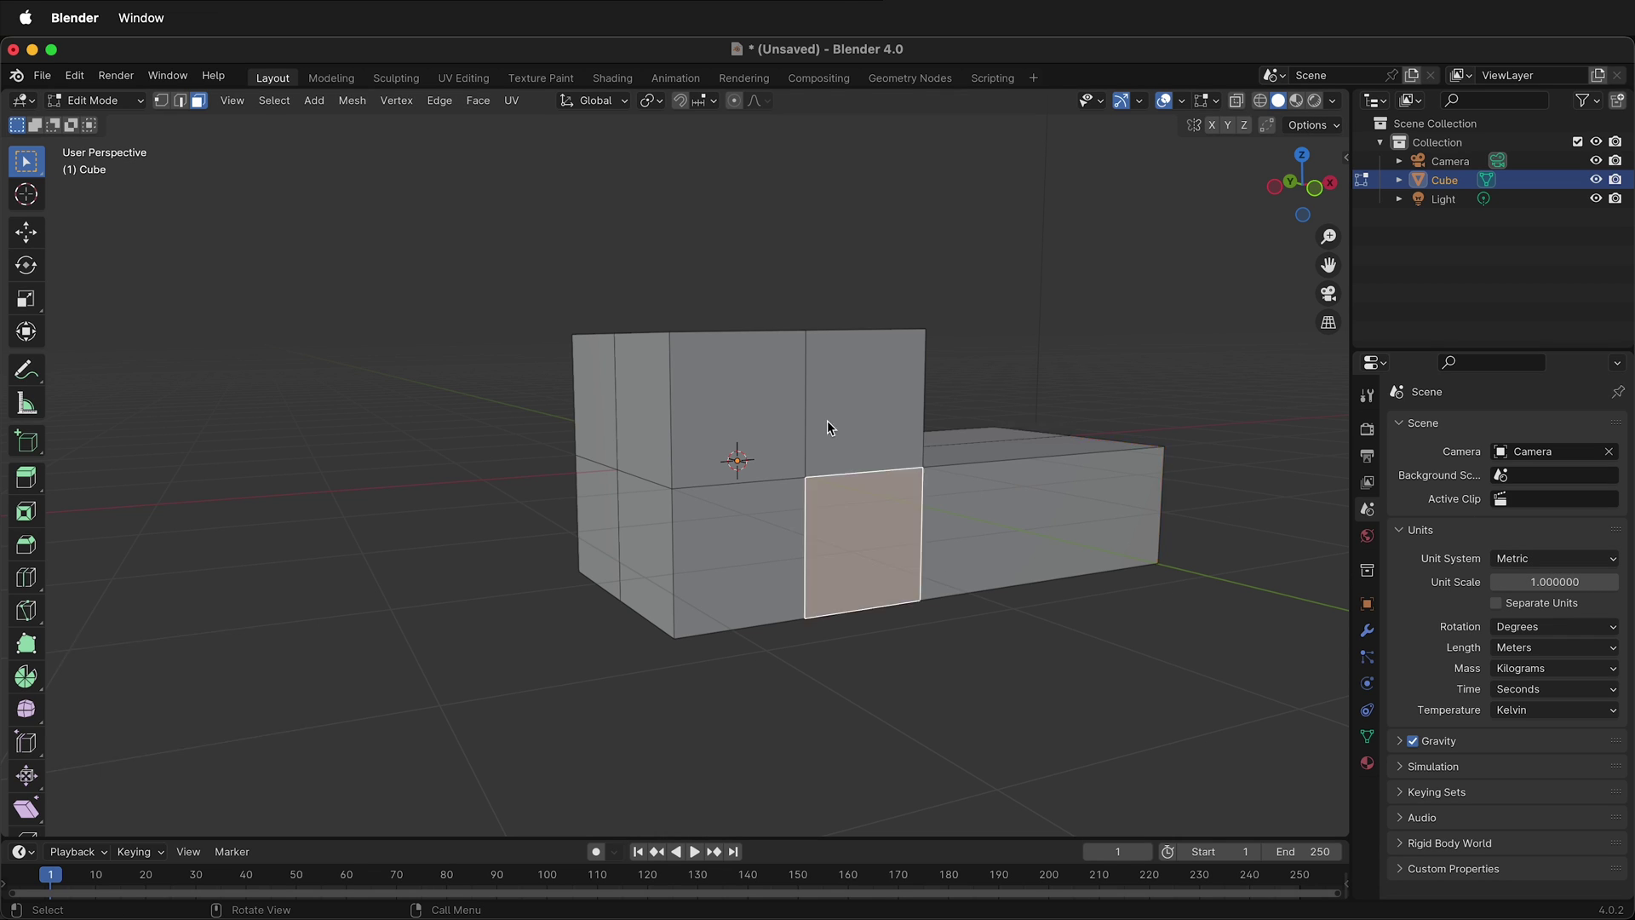
pyautogui.press('a')
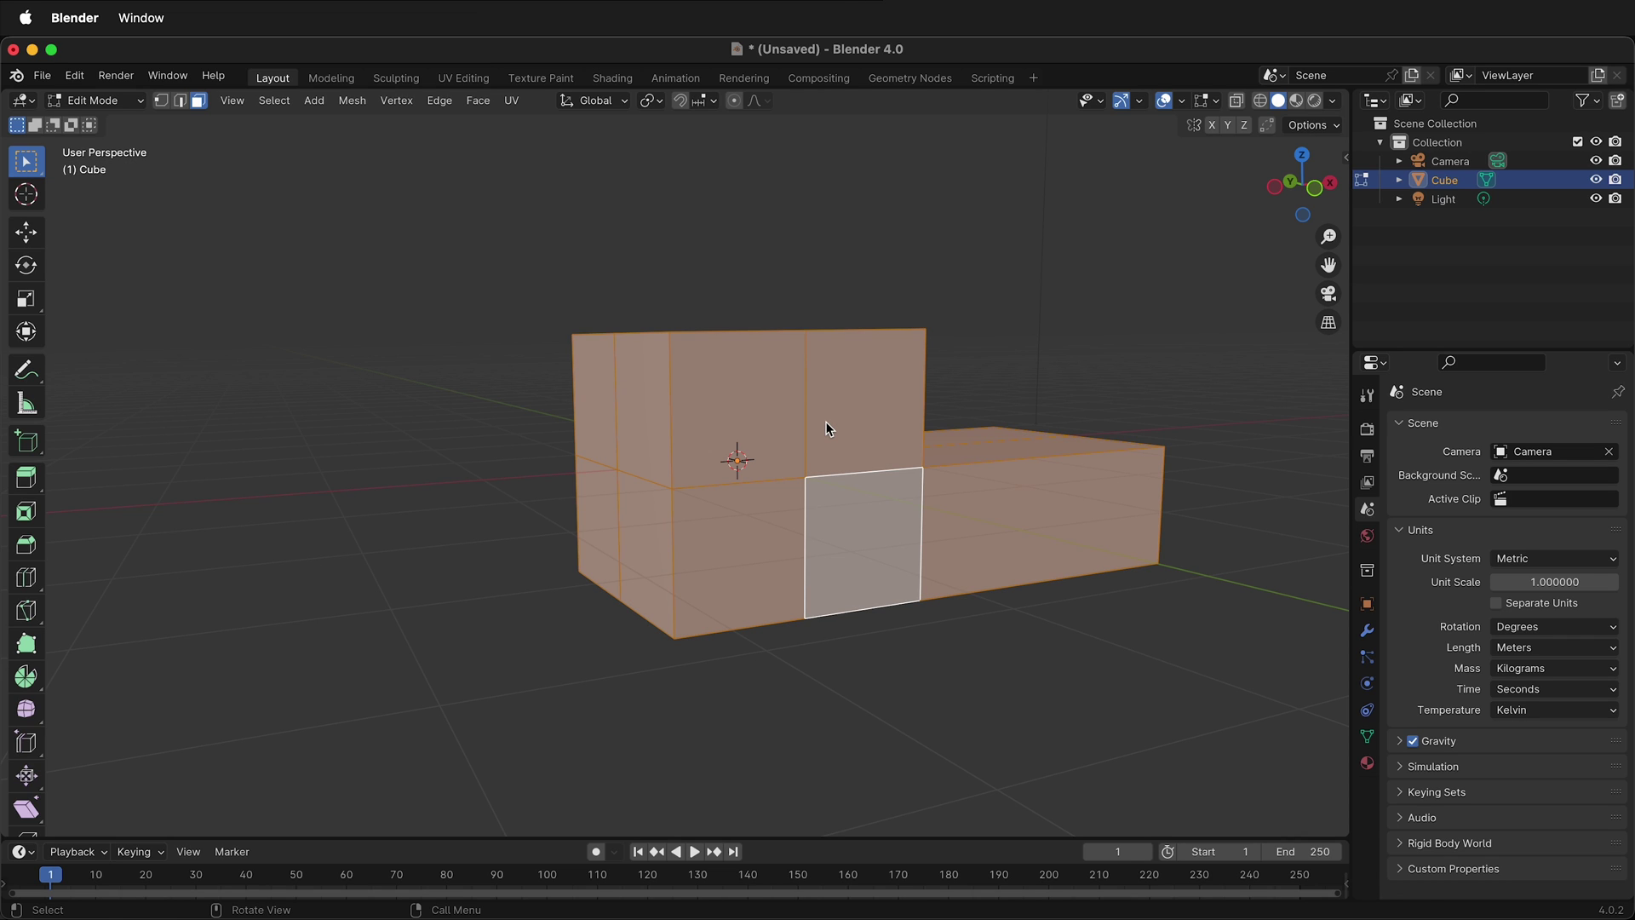
pyautogui.press('g')
pyautogui.press('z')
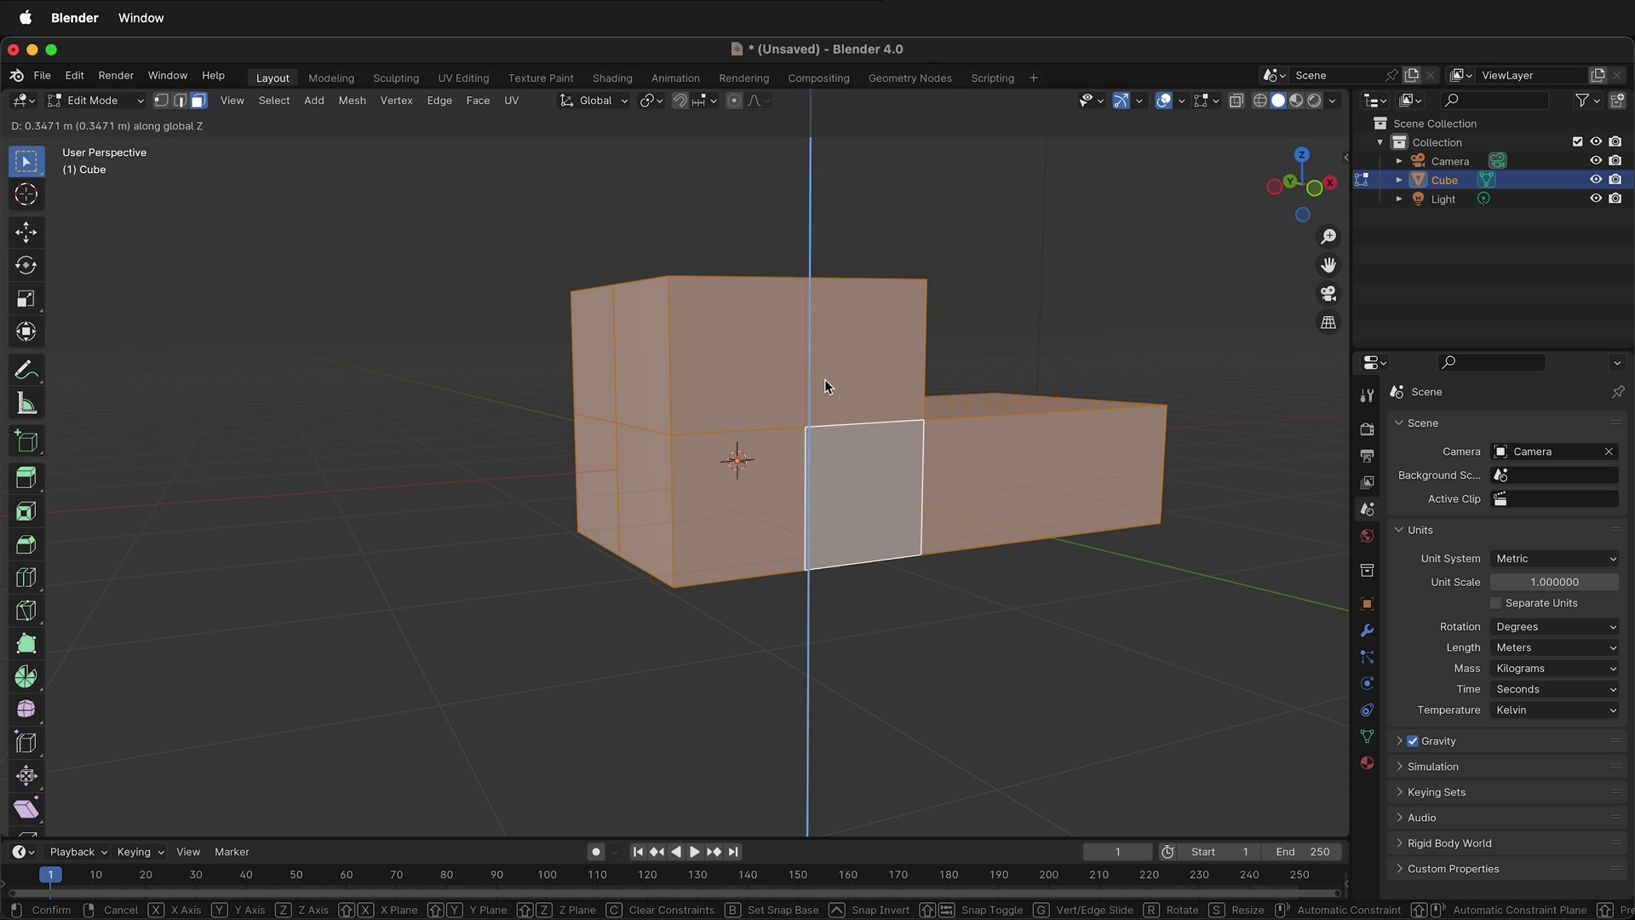
pyautogui.write('1')
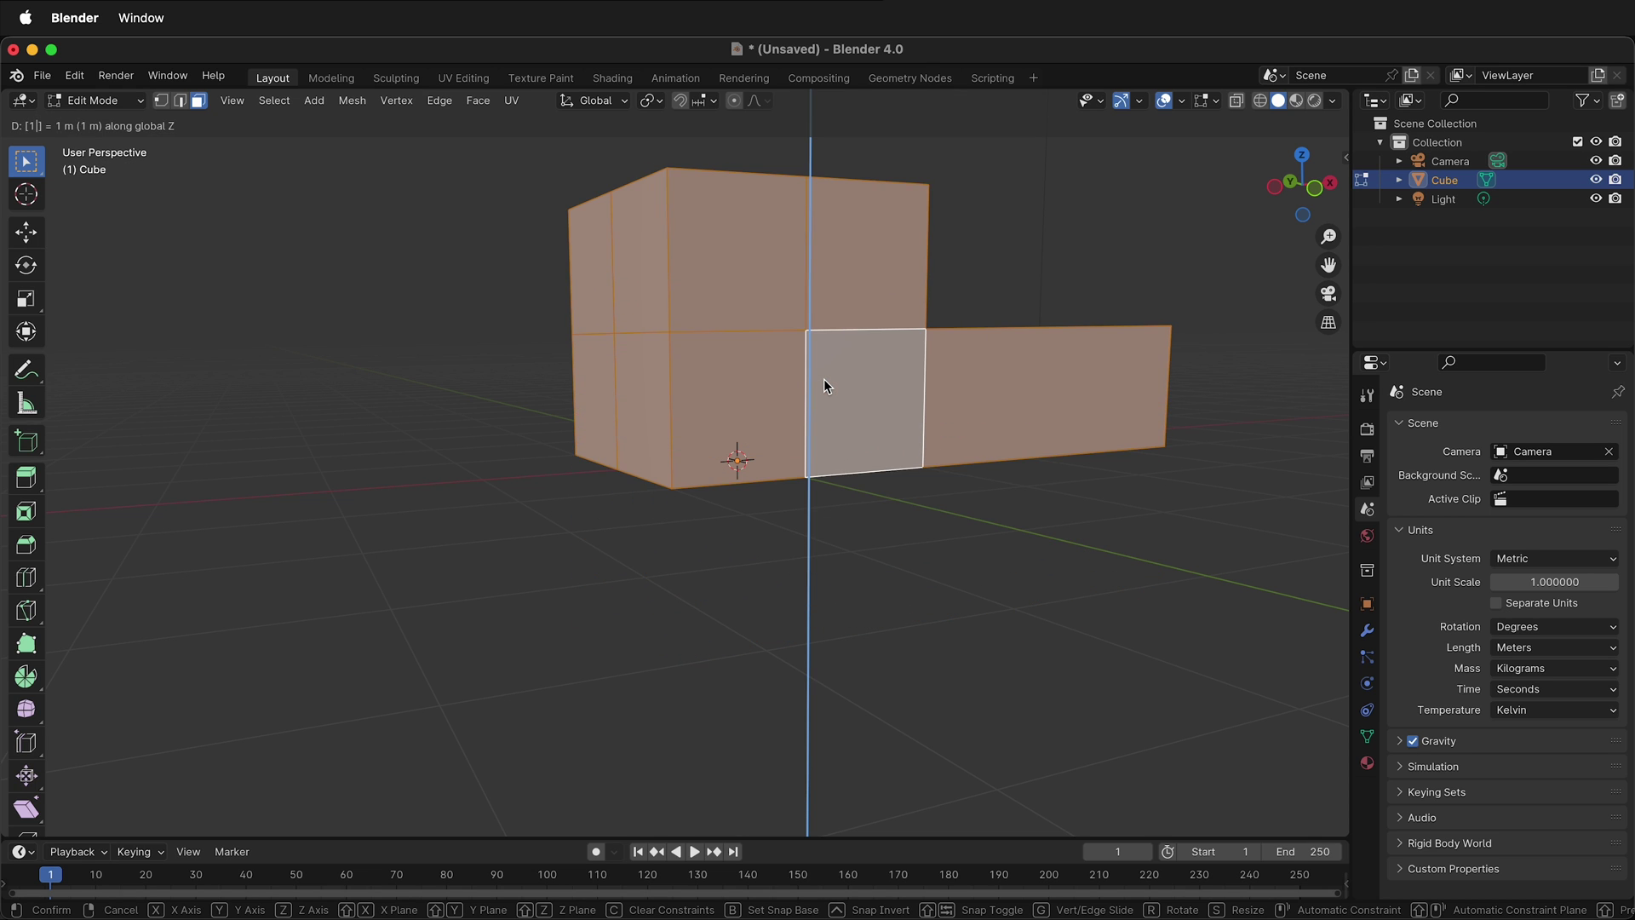
pyautogui.press('Return')
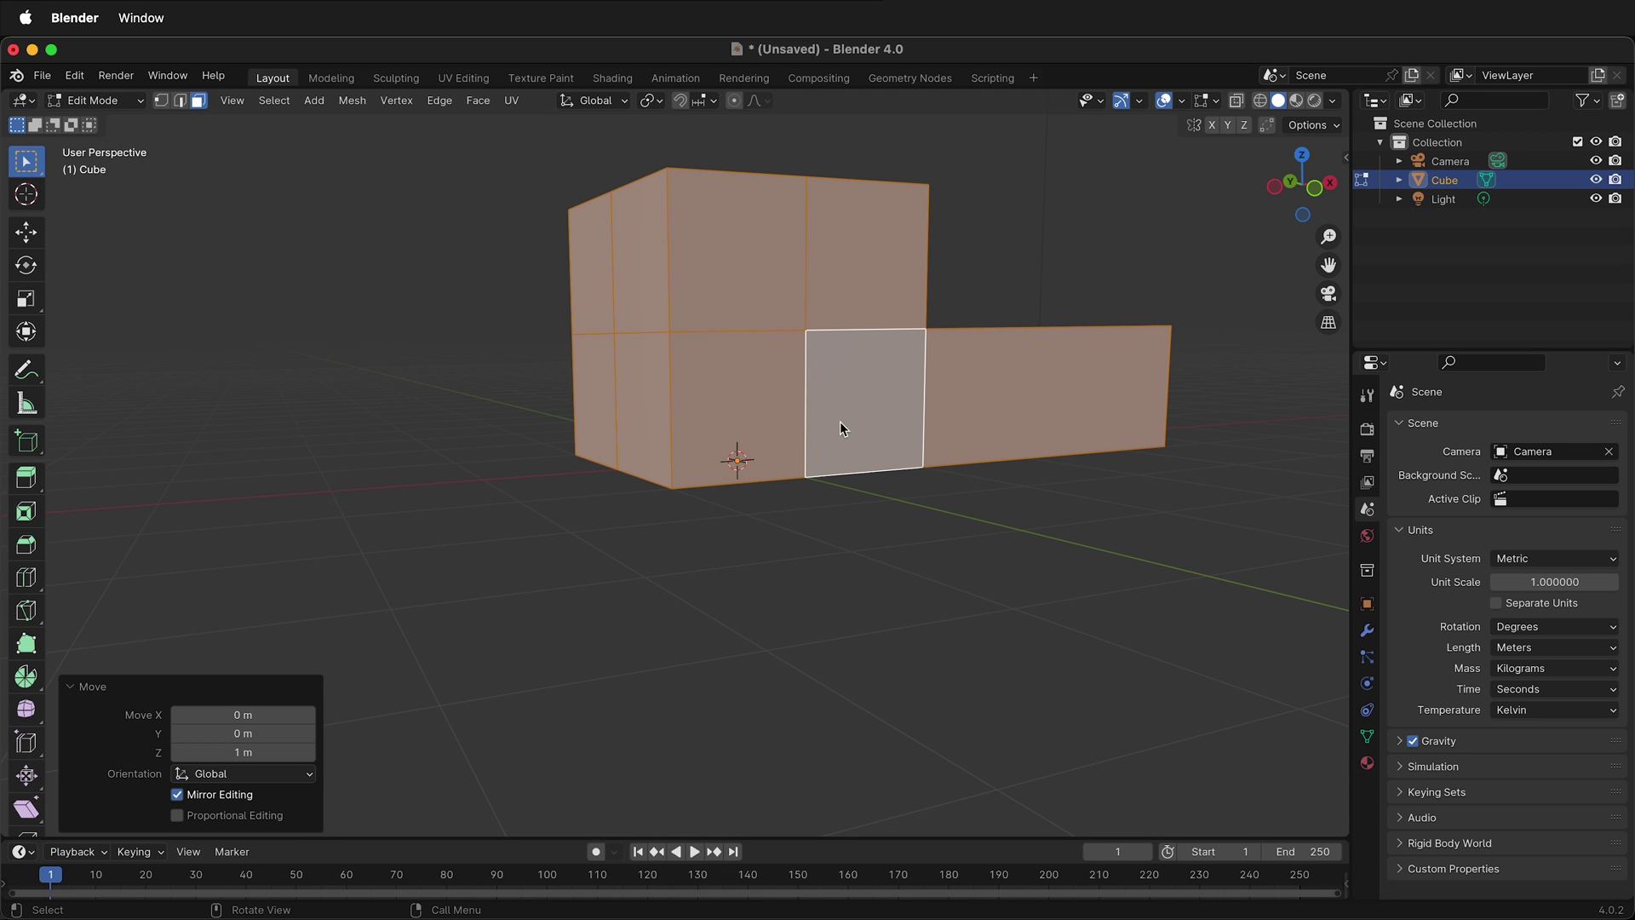
# Add three evenly spaced loop cuts across the length of the low extruded section, without sliding them.
pyautogui.moveTo(797, 549); pyautogui.dragTo(733, 522, button='middle')
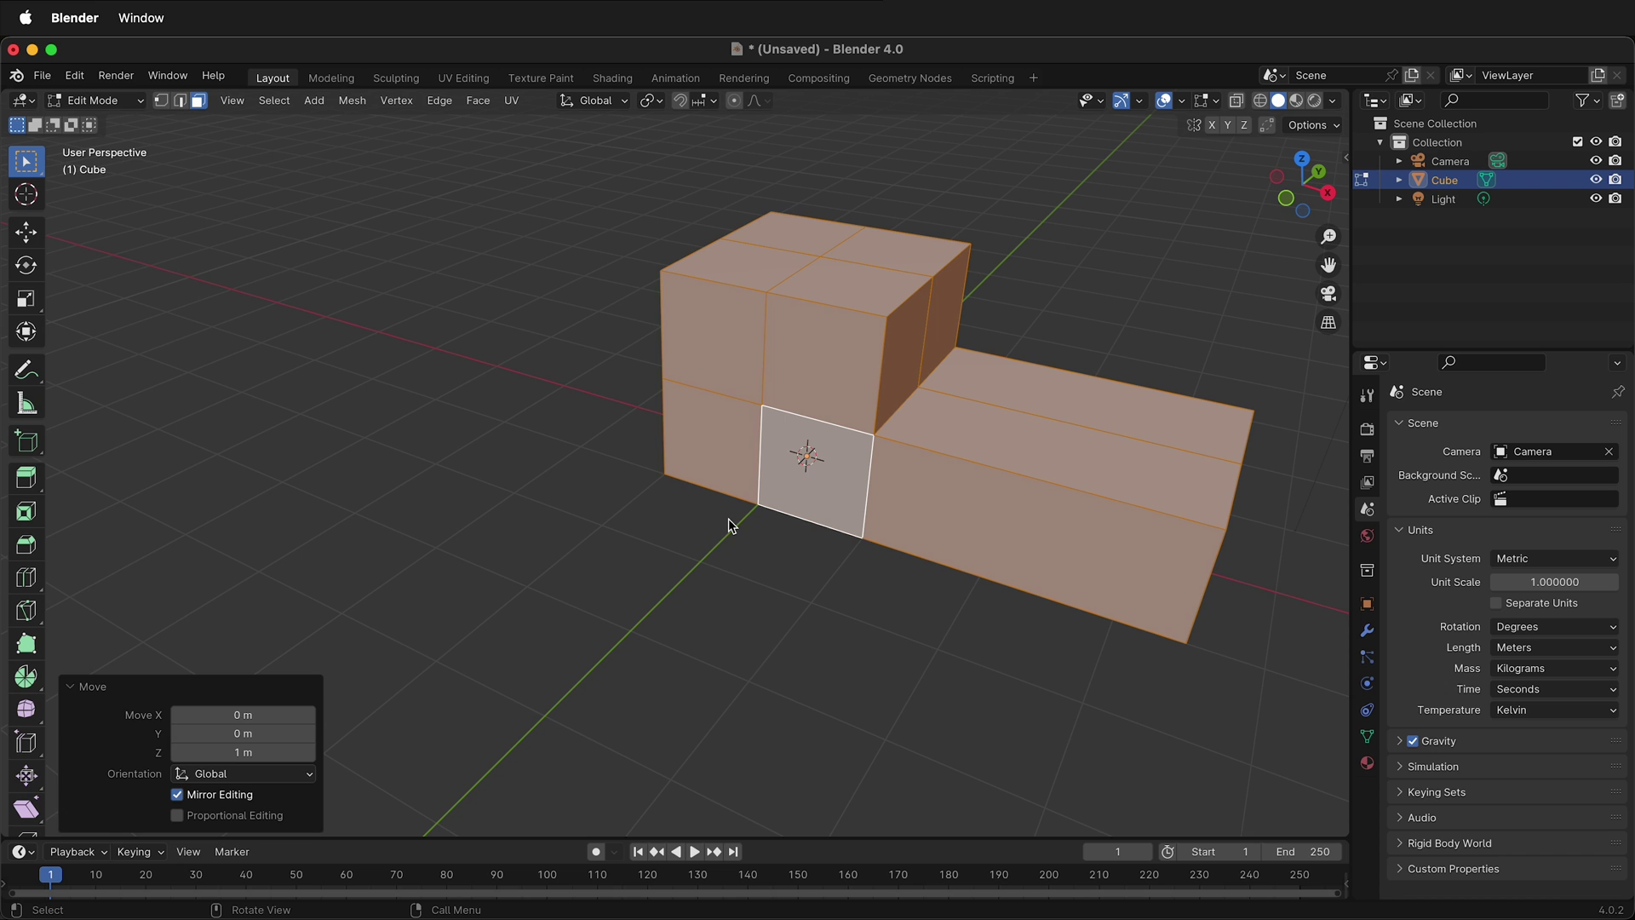
pyautogui.click(1059, 427)
pyautogui.scroll(1, 649, 488)
pyautogui.scroll(-2, 649, 488)
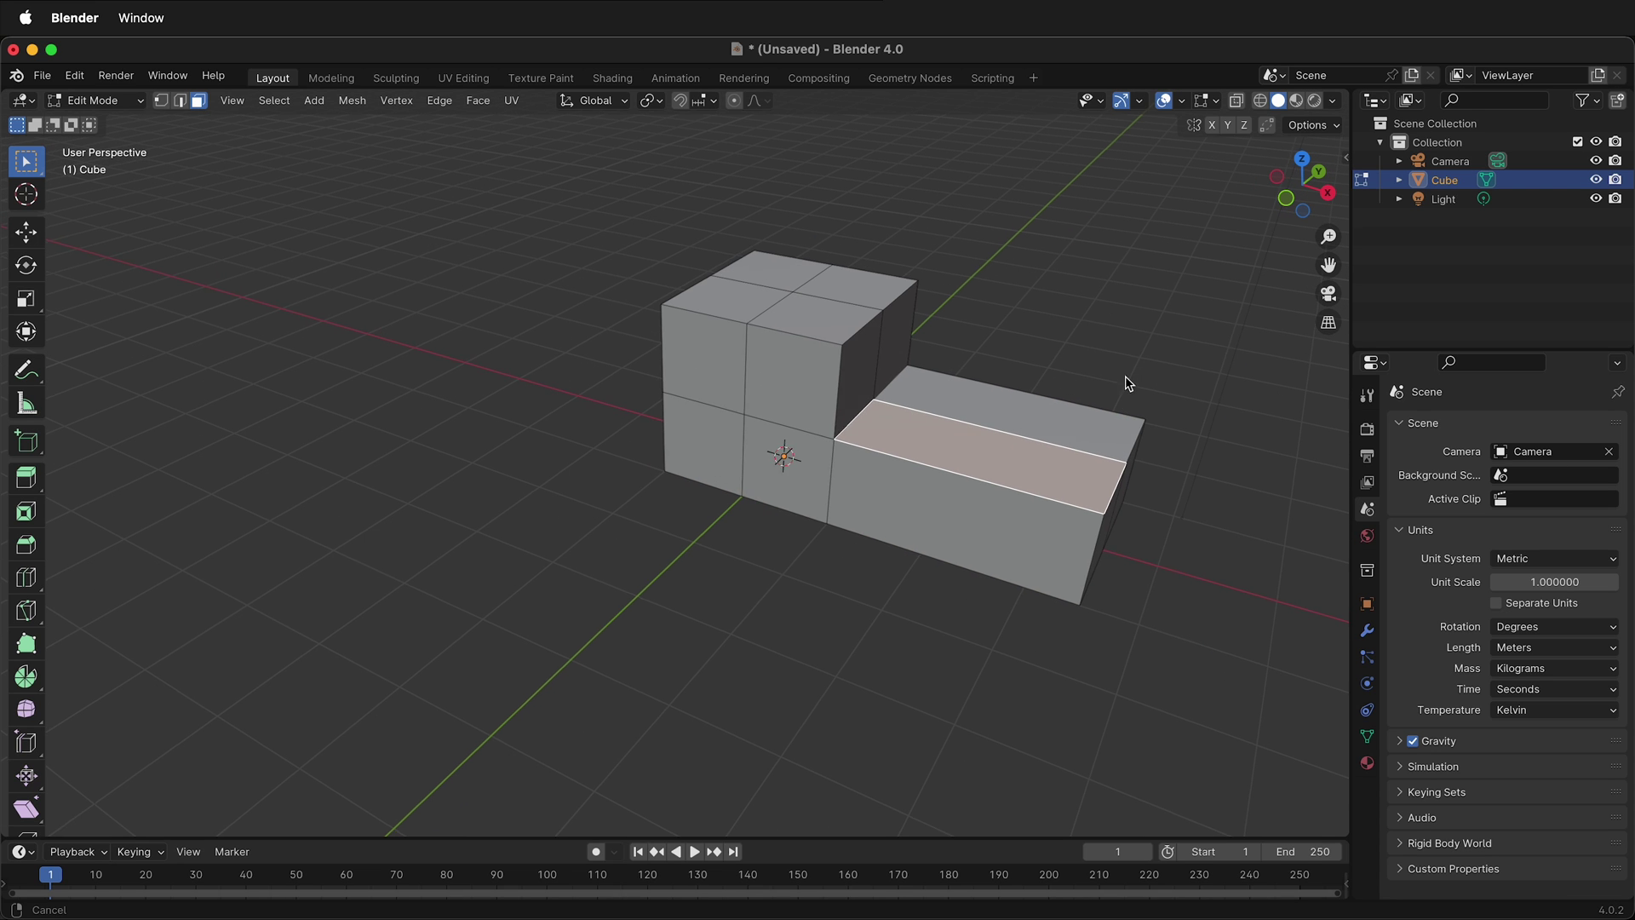
pyautogui.keyDown('shift'); pyautogui.moveTo(1128, 379); pyautogui.dragTo(989, 413, button='middle'); pyautogui.keyUp('shift')
pyautogui.scroll(2, 760, 471)
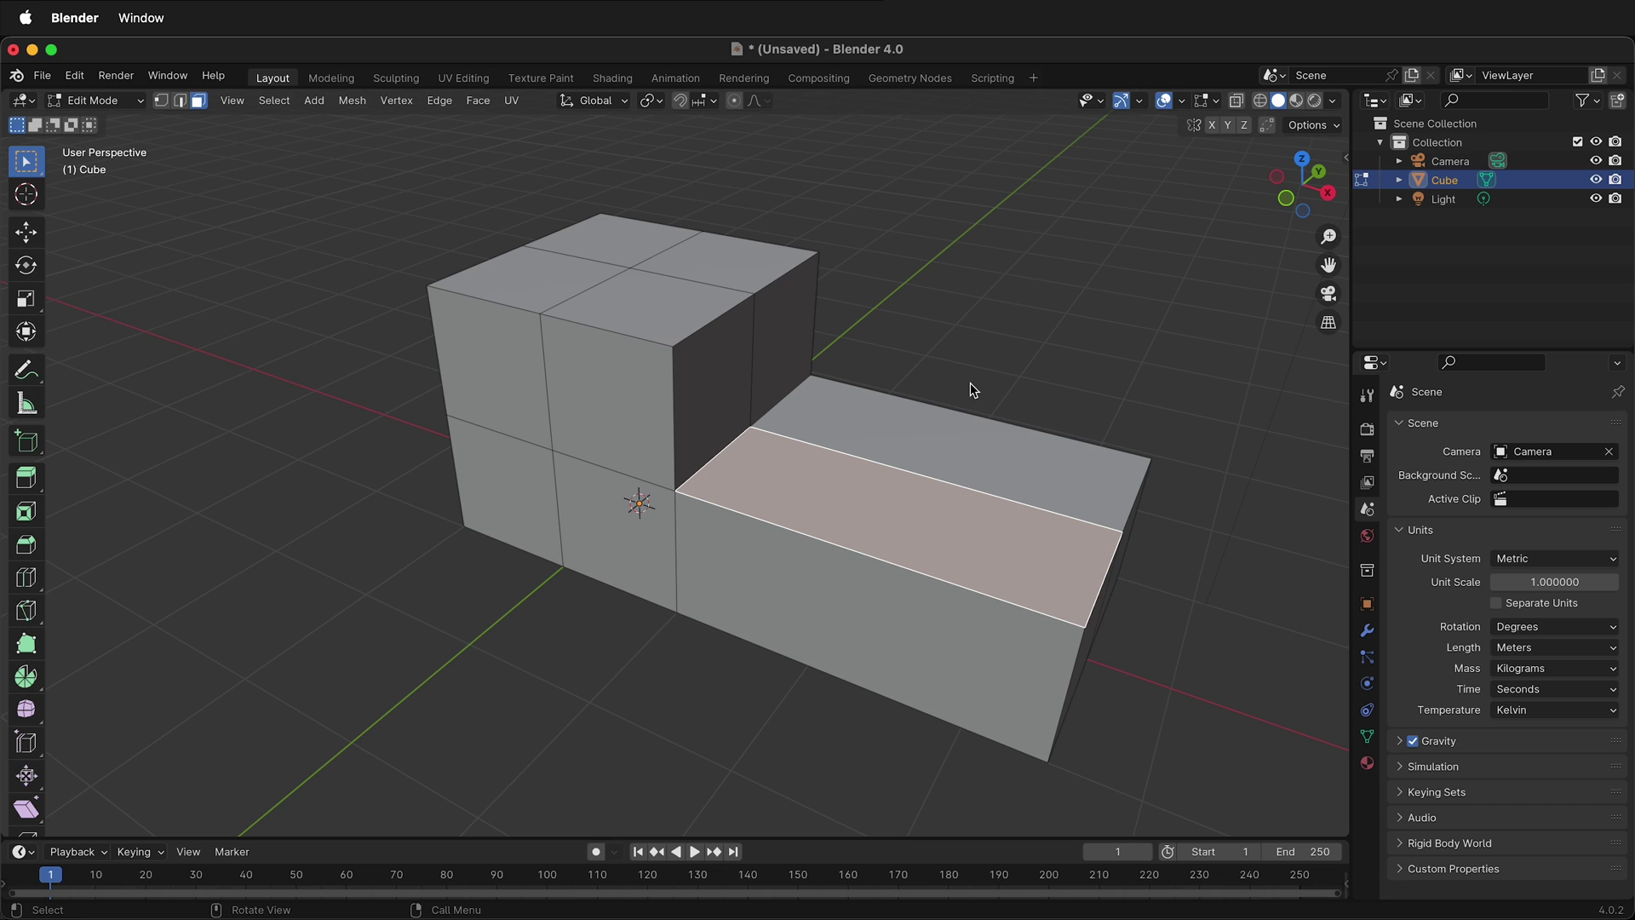
pyautogui.hotkey('ctrl', 'r')
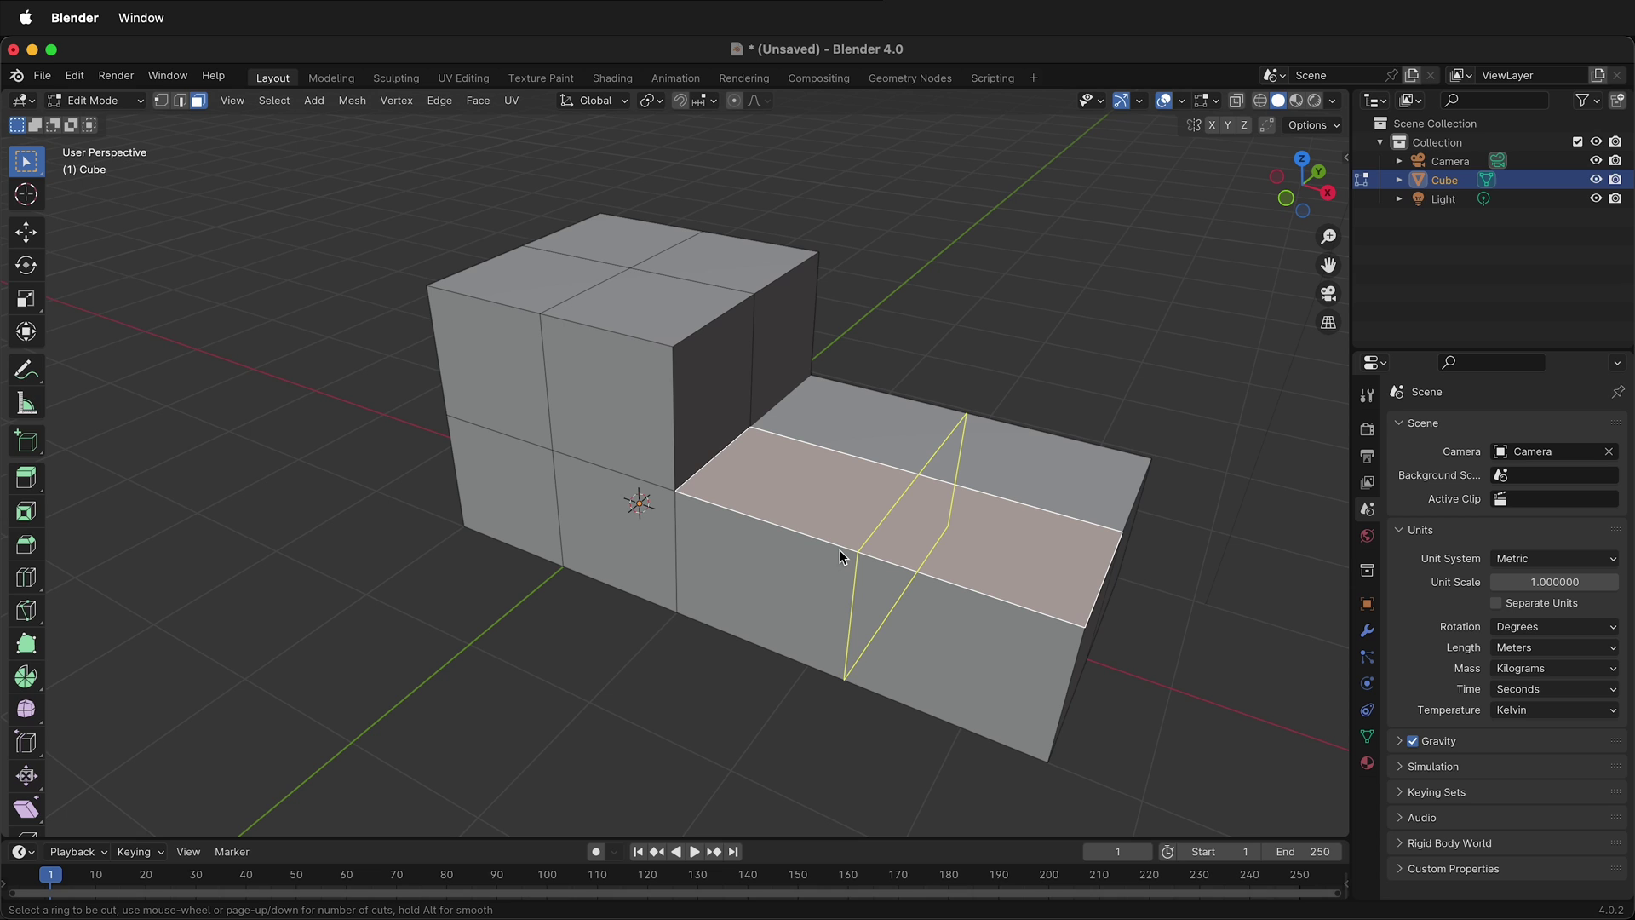
pyautogui.scroll(6, 840, 553)
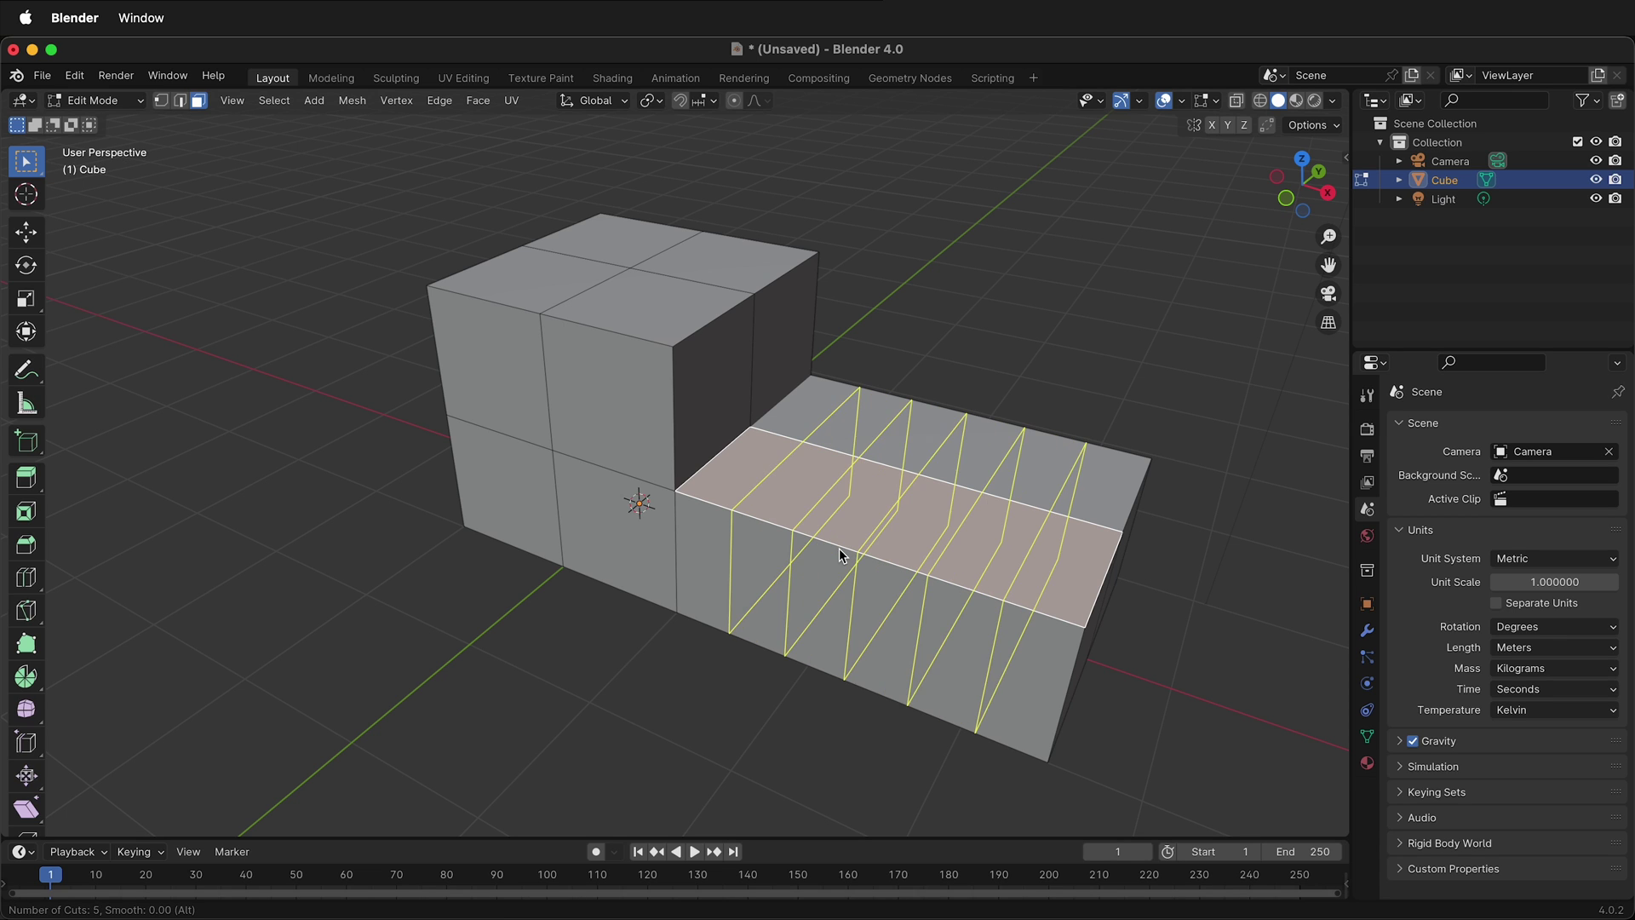
pyautogui.scroll(-6, 840, 555)
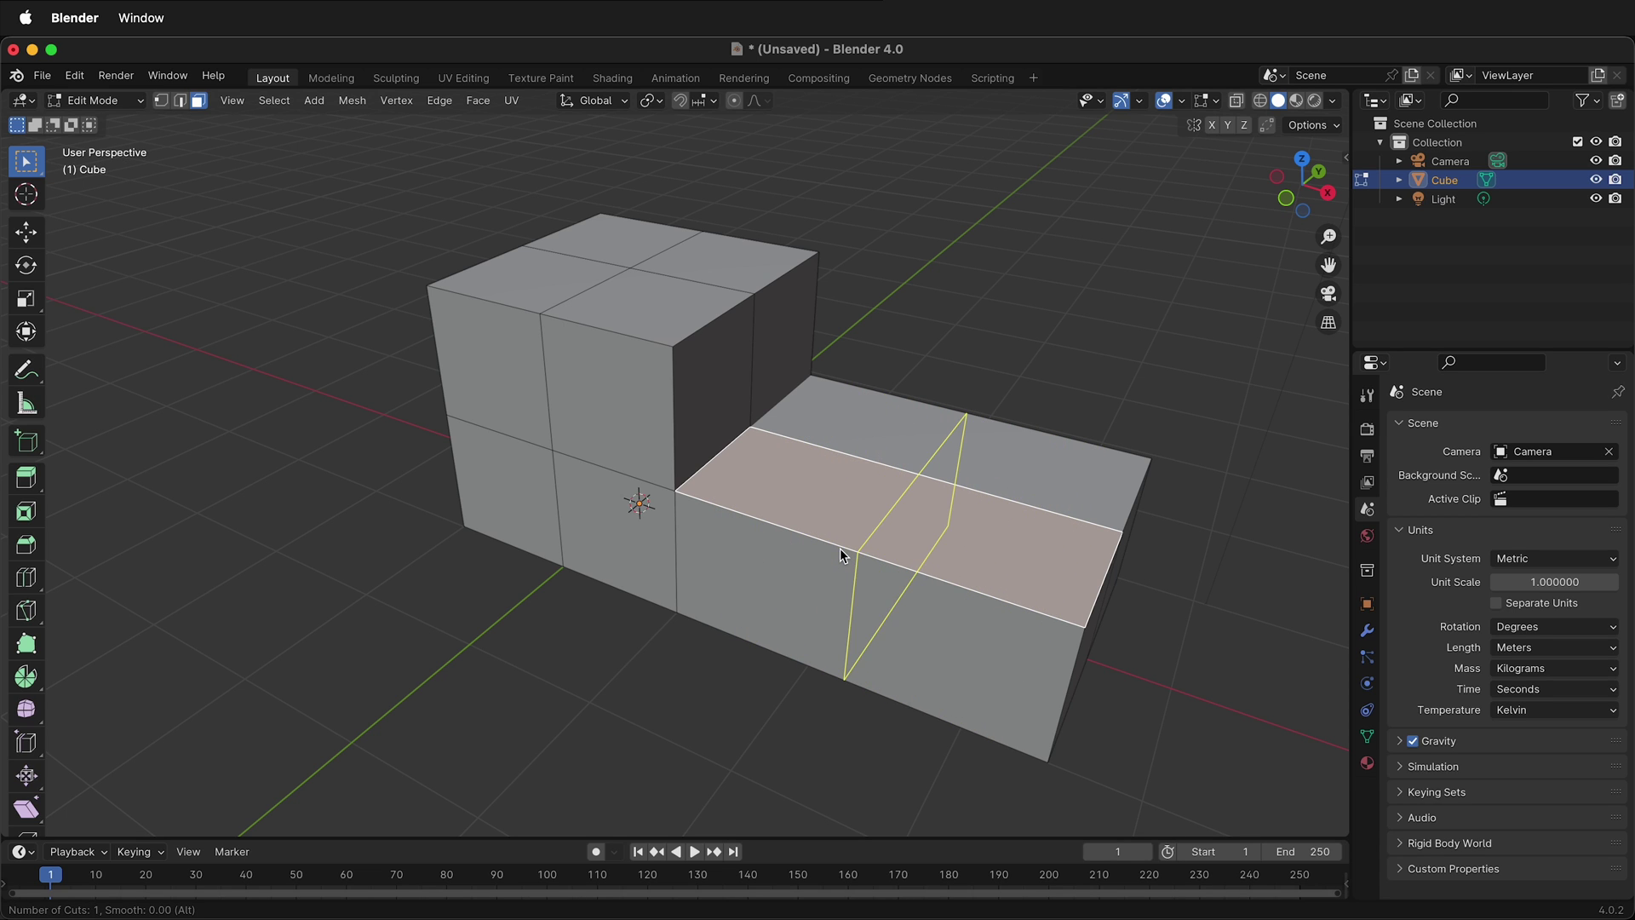
pyautogui.scroll(2, 839, 554)
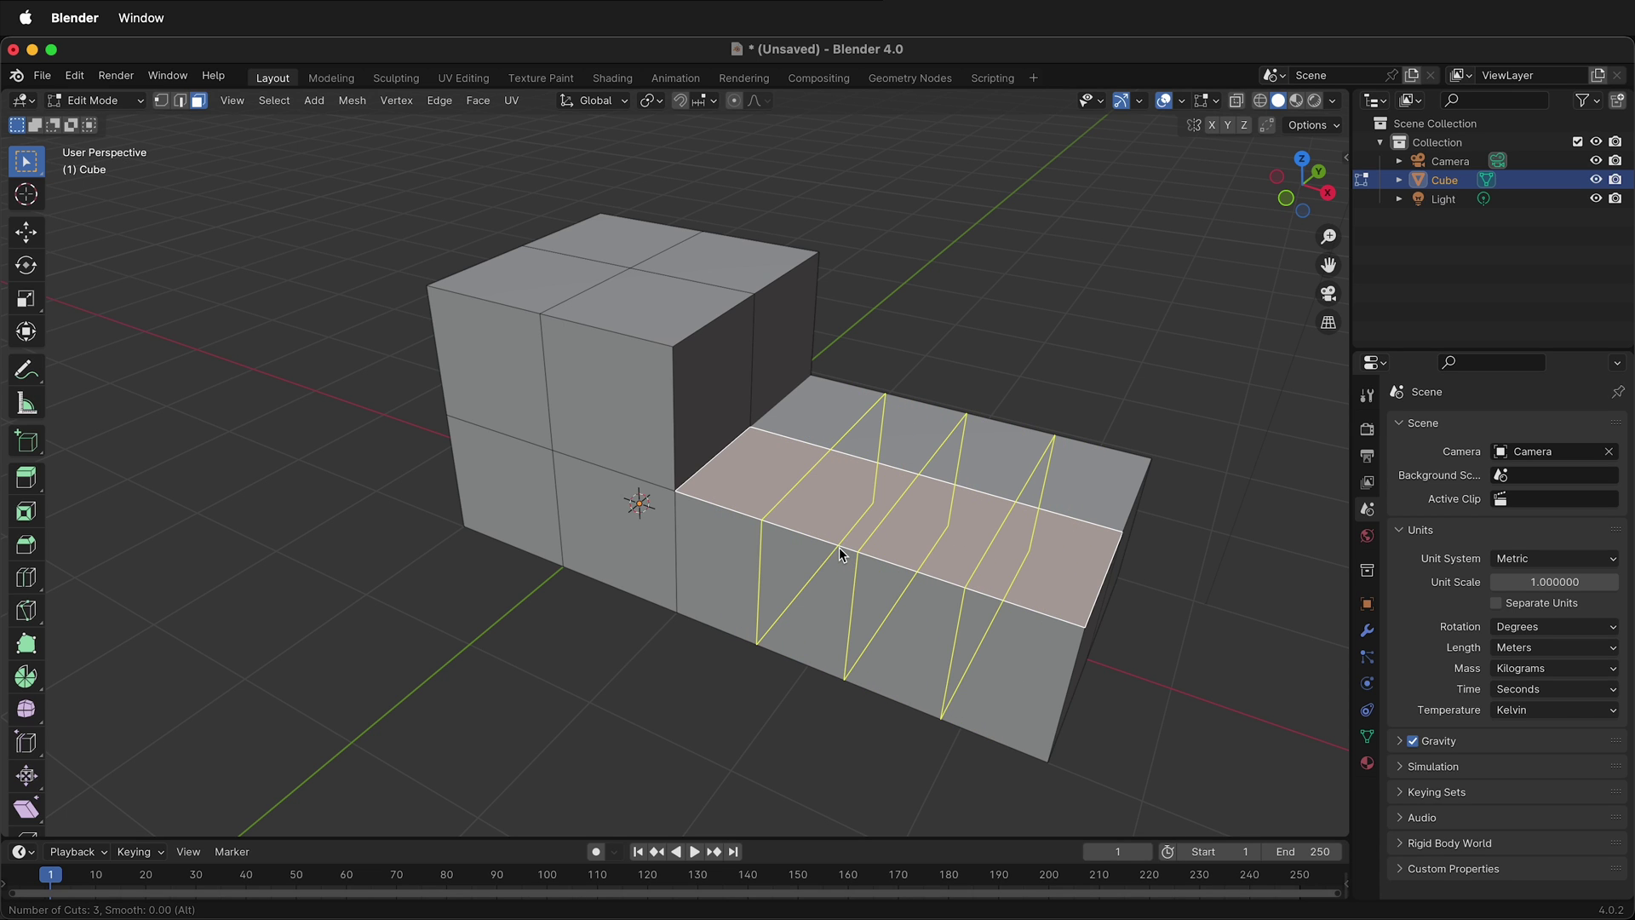
pyautogui.click(840, 553)
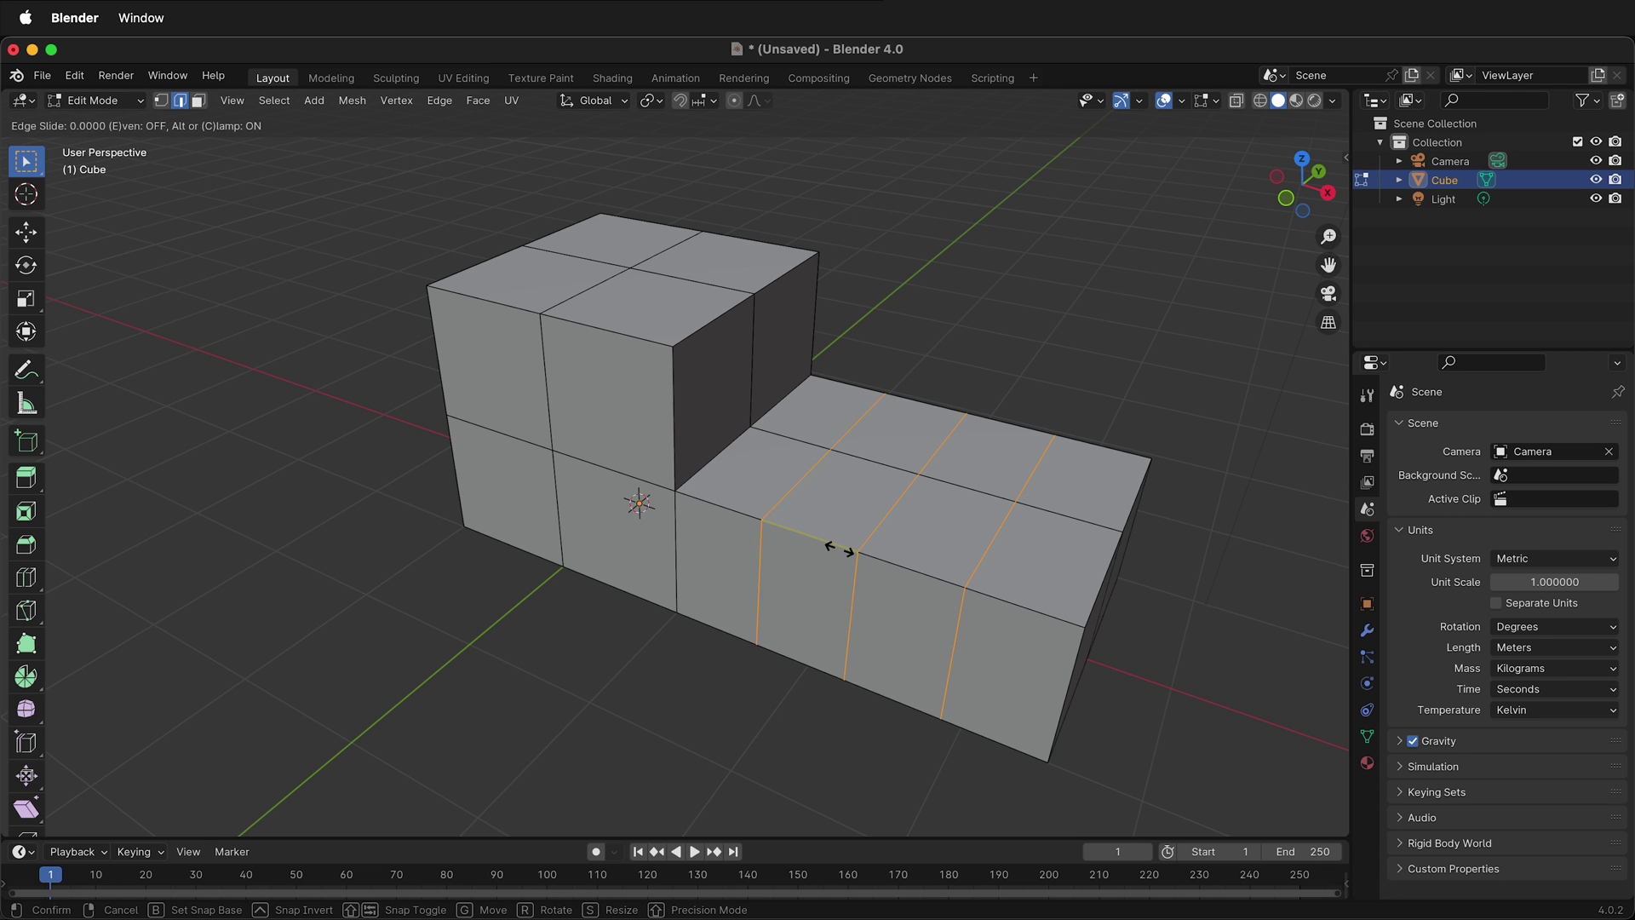
pyautogui.click(839, 550)
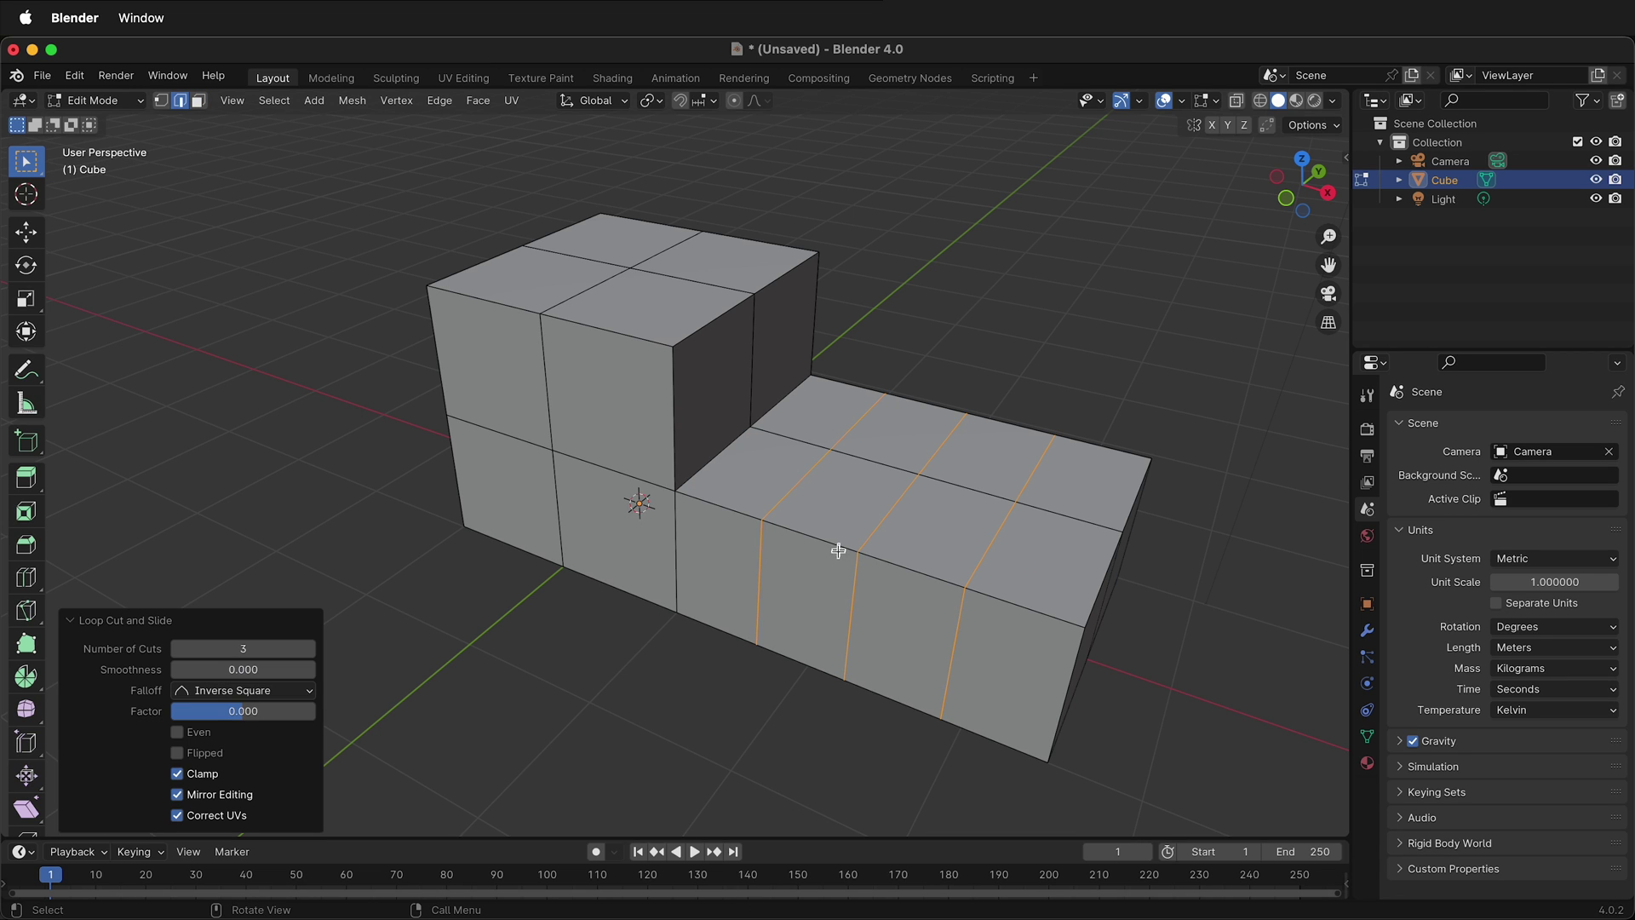
# Add one centred lengthwise loop cut through each half of the mesh, splitting its width into four strips.
pyautogui.click(949, 523)
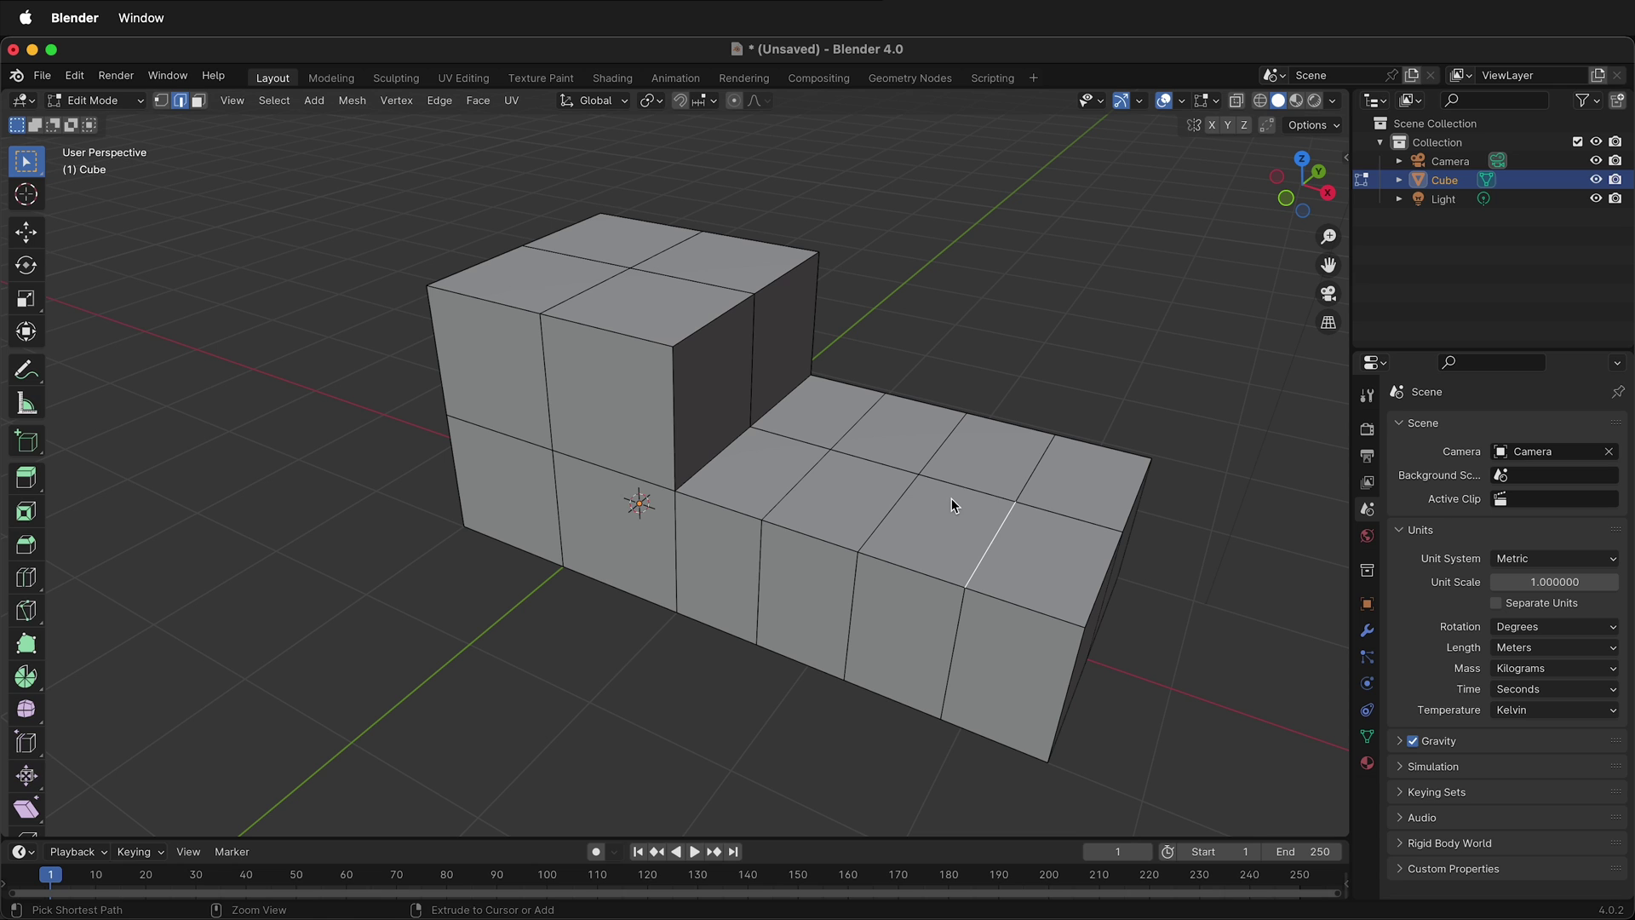
pyautogui.hotkey('ctrl', 'r')
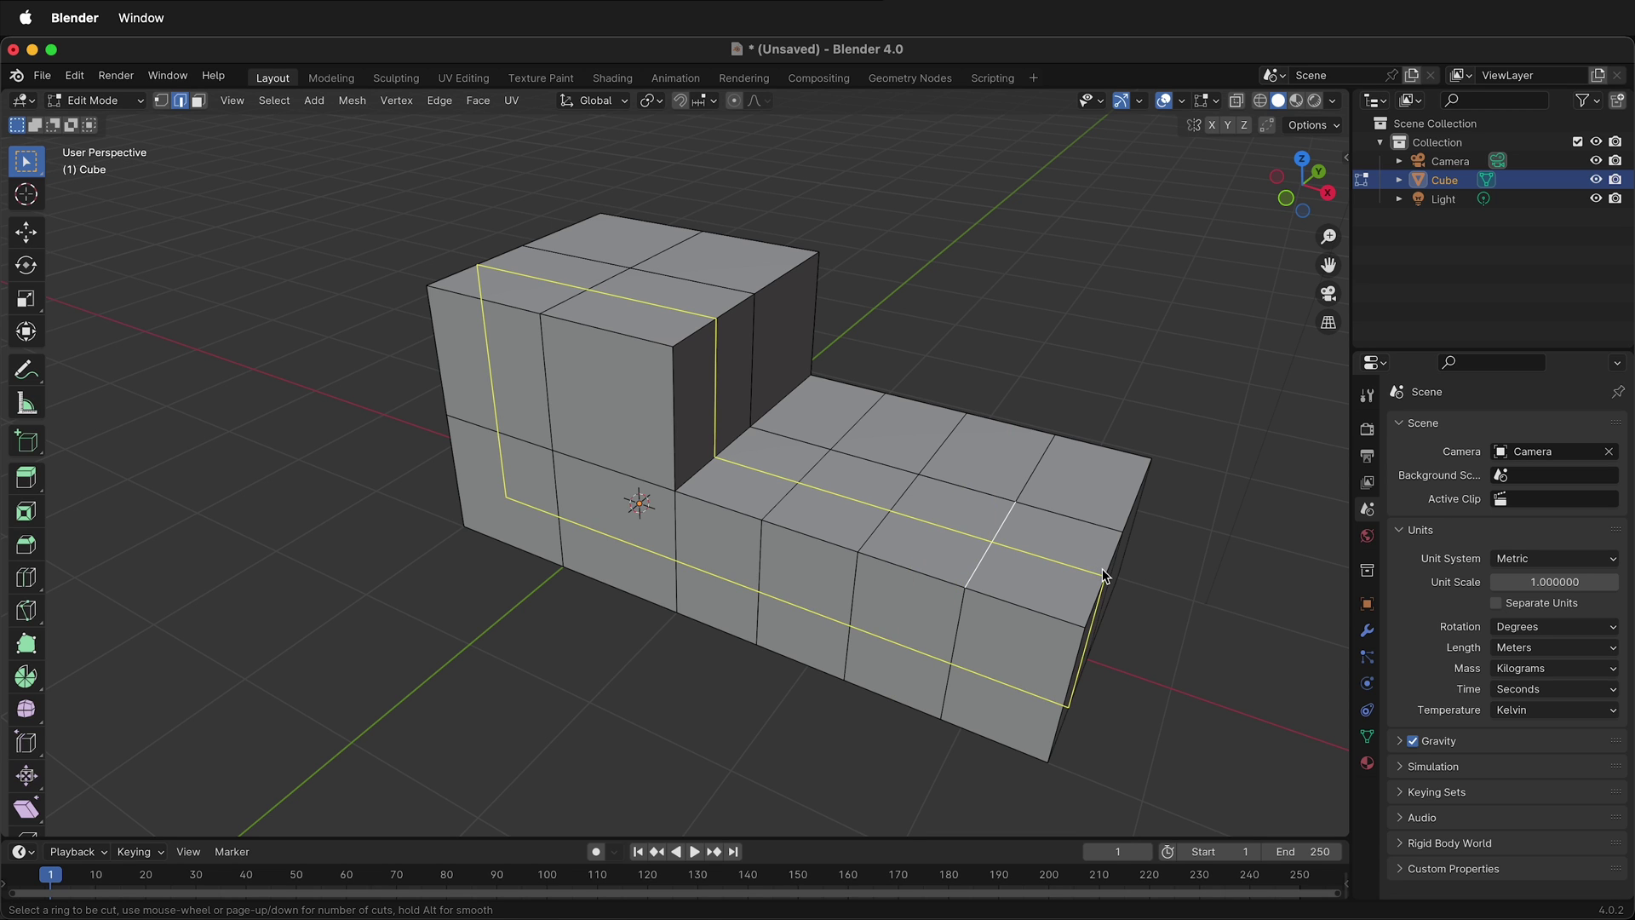
pyautogui.click(1104, 575)
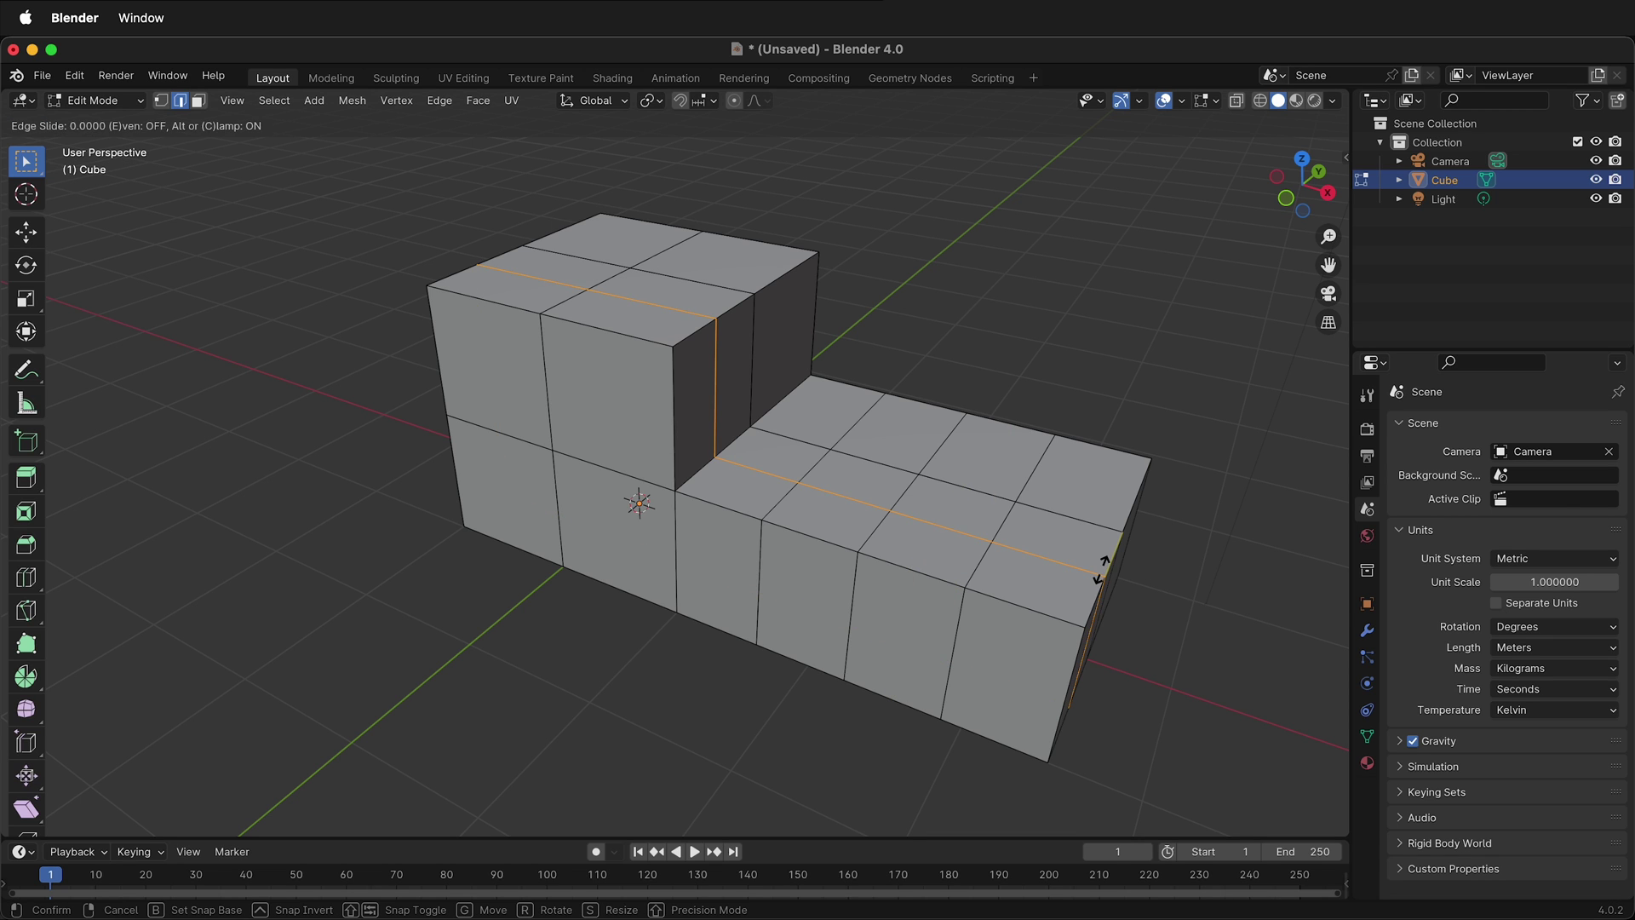
pyautogui.click(1094, 498)
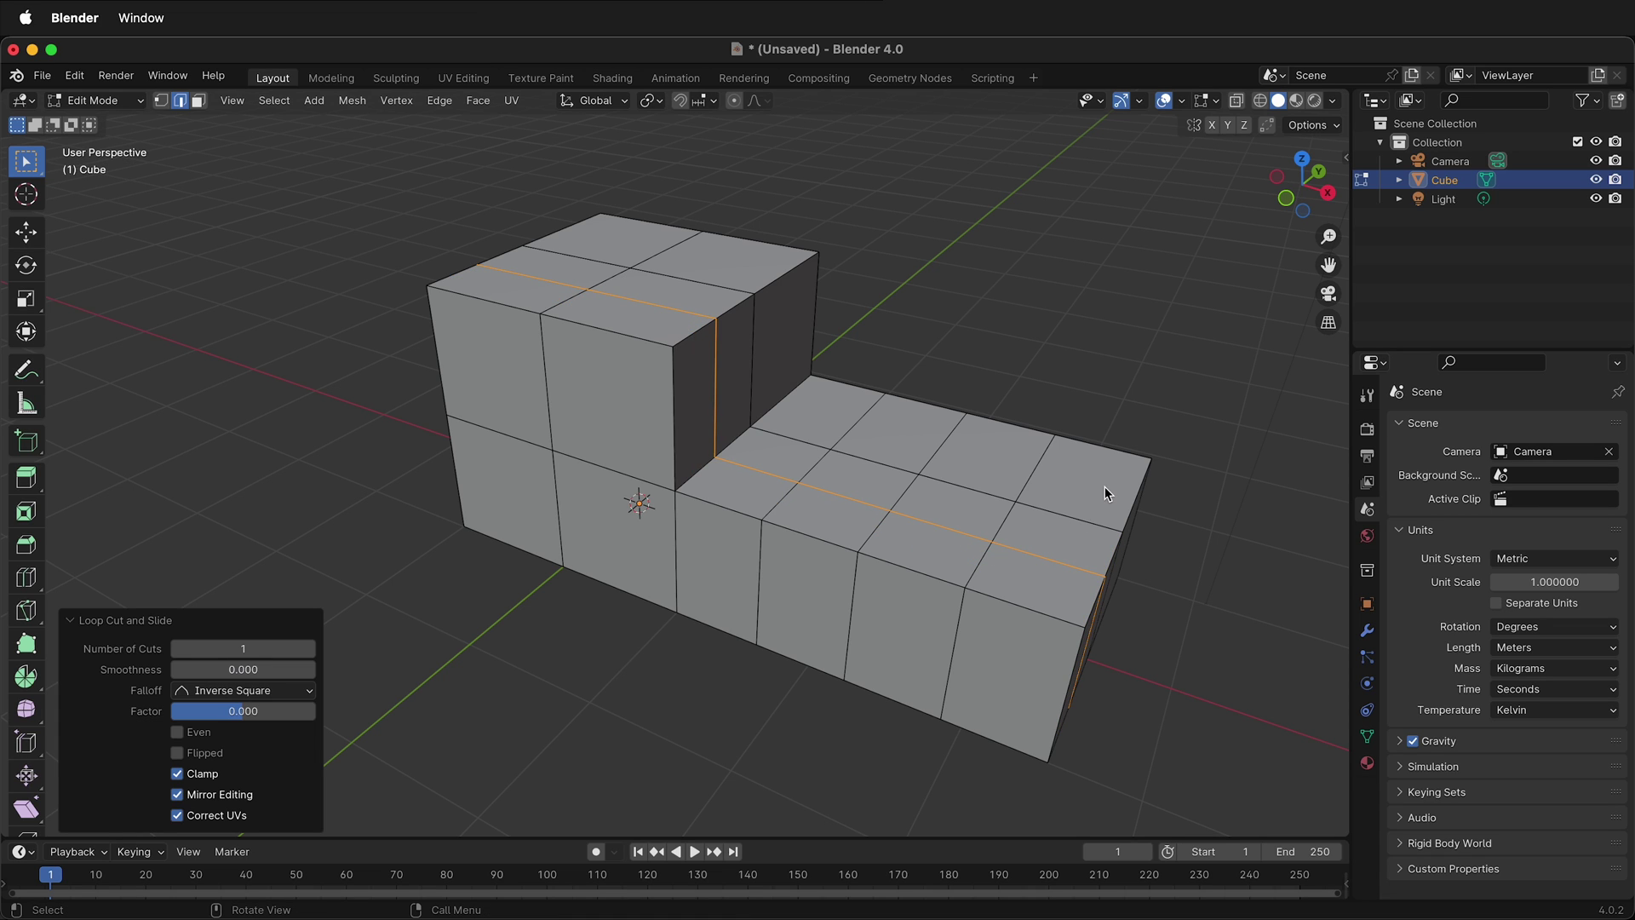
pyautogui.hotkey('ctrl', 'r')
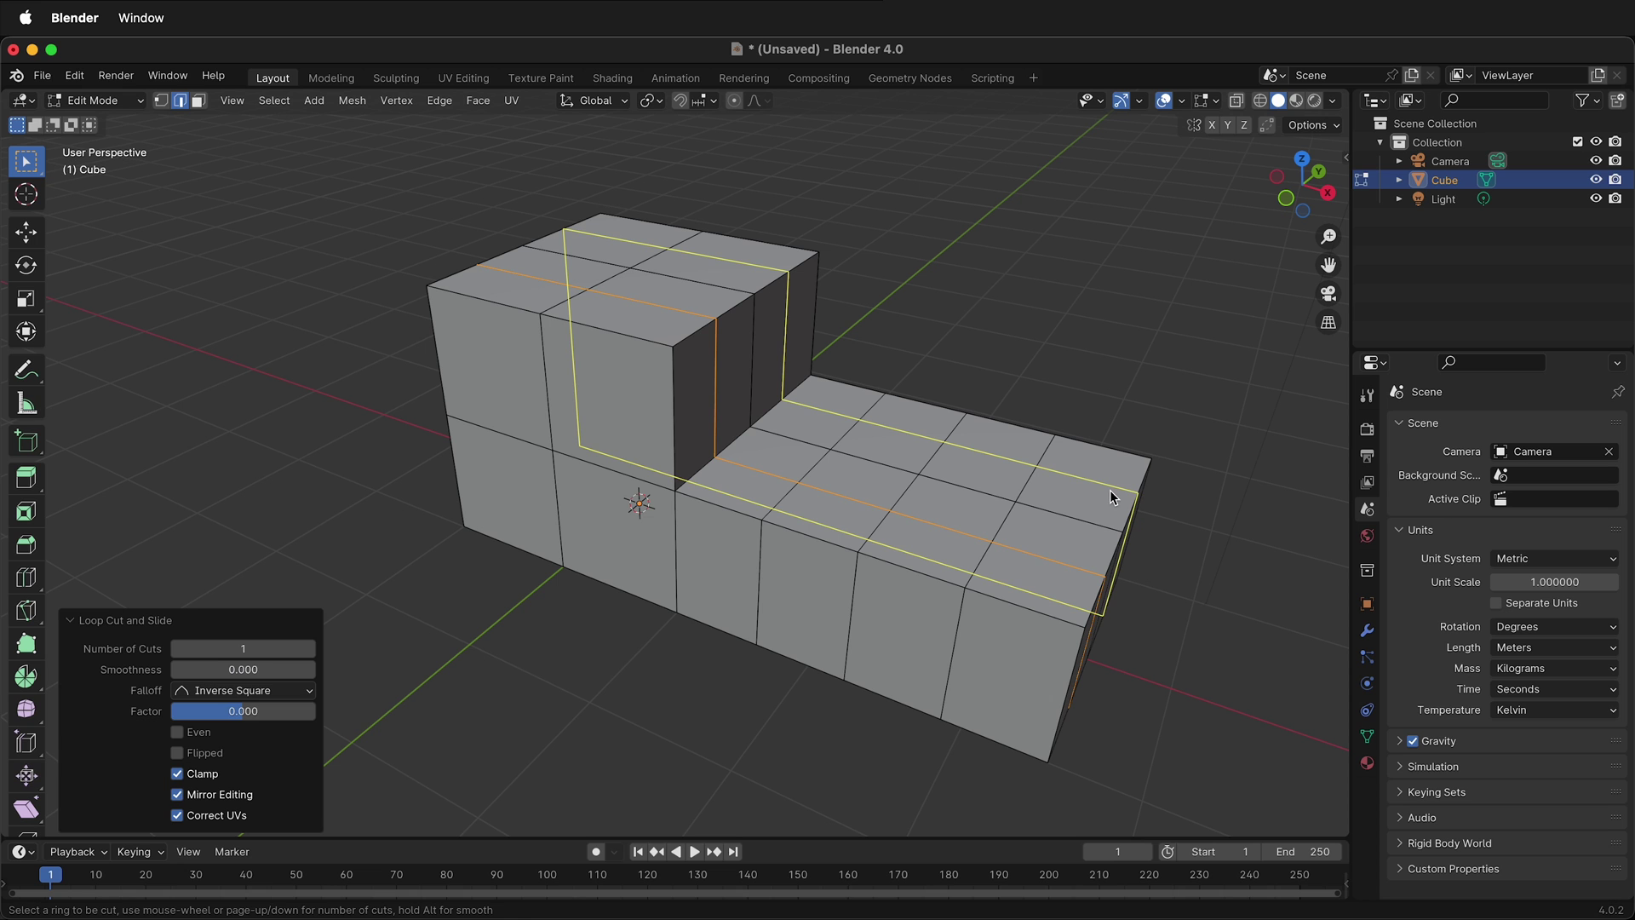
pyautogui.click(1111, 489)
pyautogui.click(1110, 490)
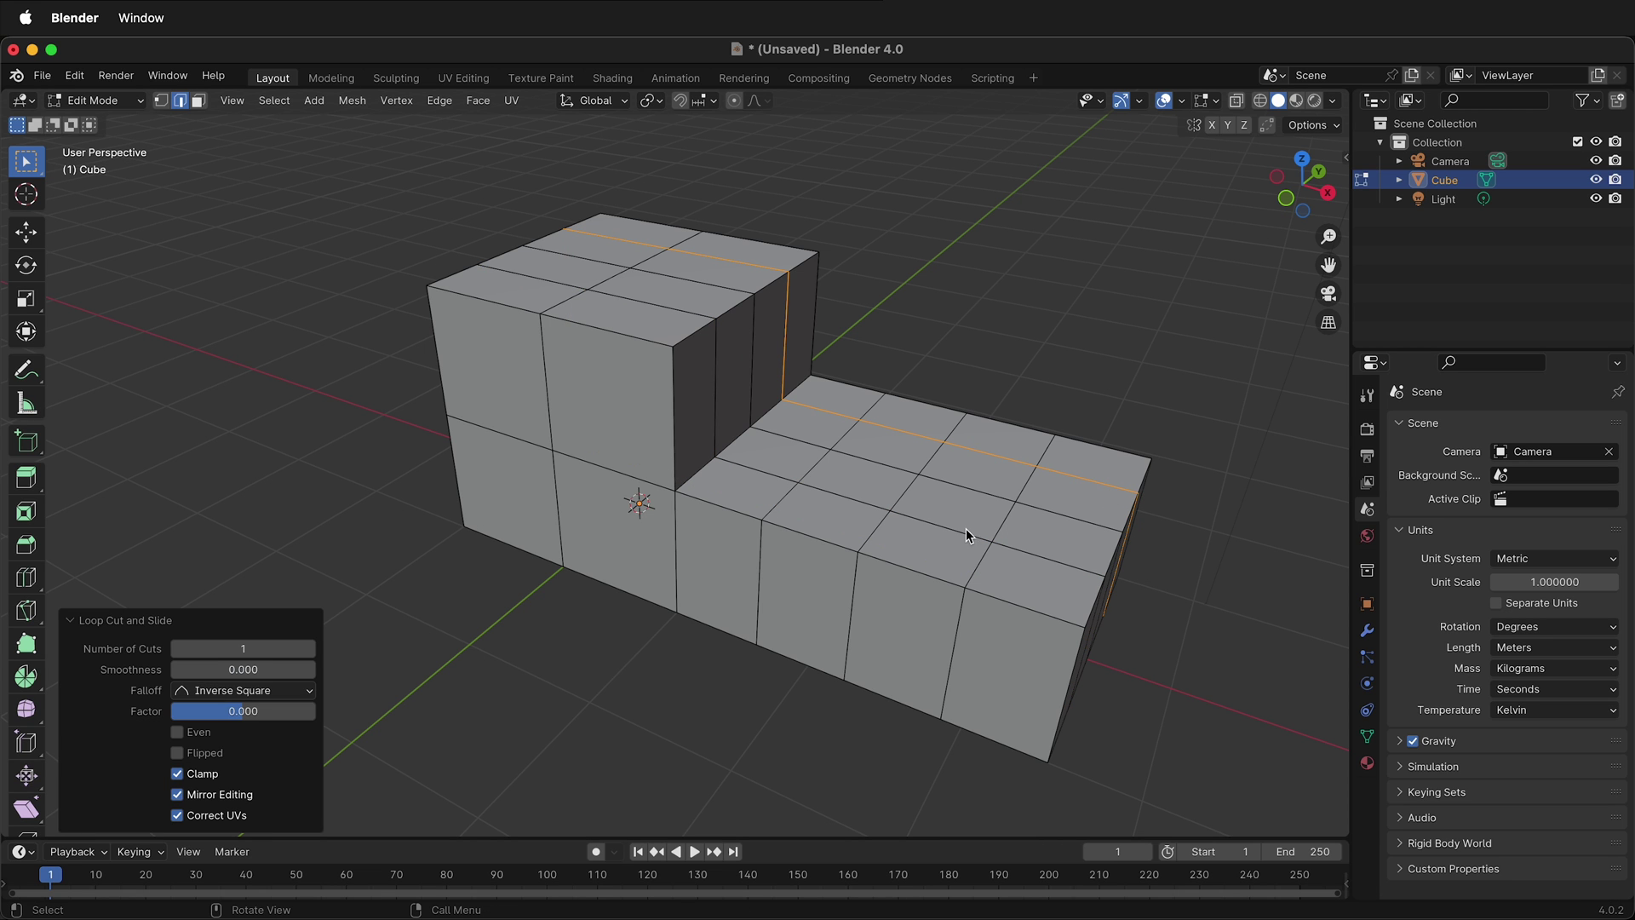
# Select the four central faces on top of the low section and reshape them into a circle with LoopTools.
pyautogui.moveTo(971, 565); pyautogui.dragTo(940, 615, button='middle')
pyautogui.click(892, 472)
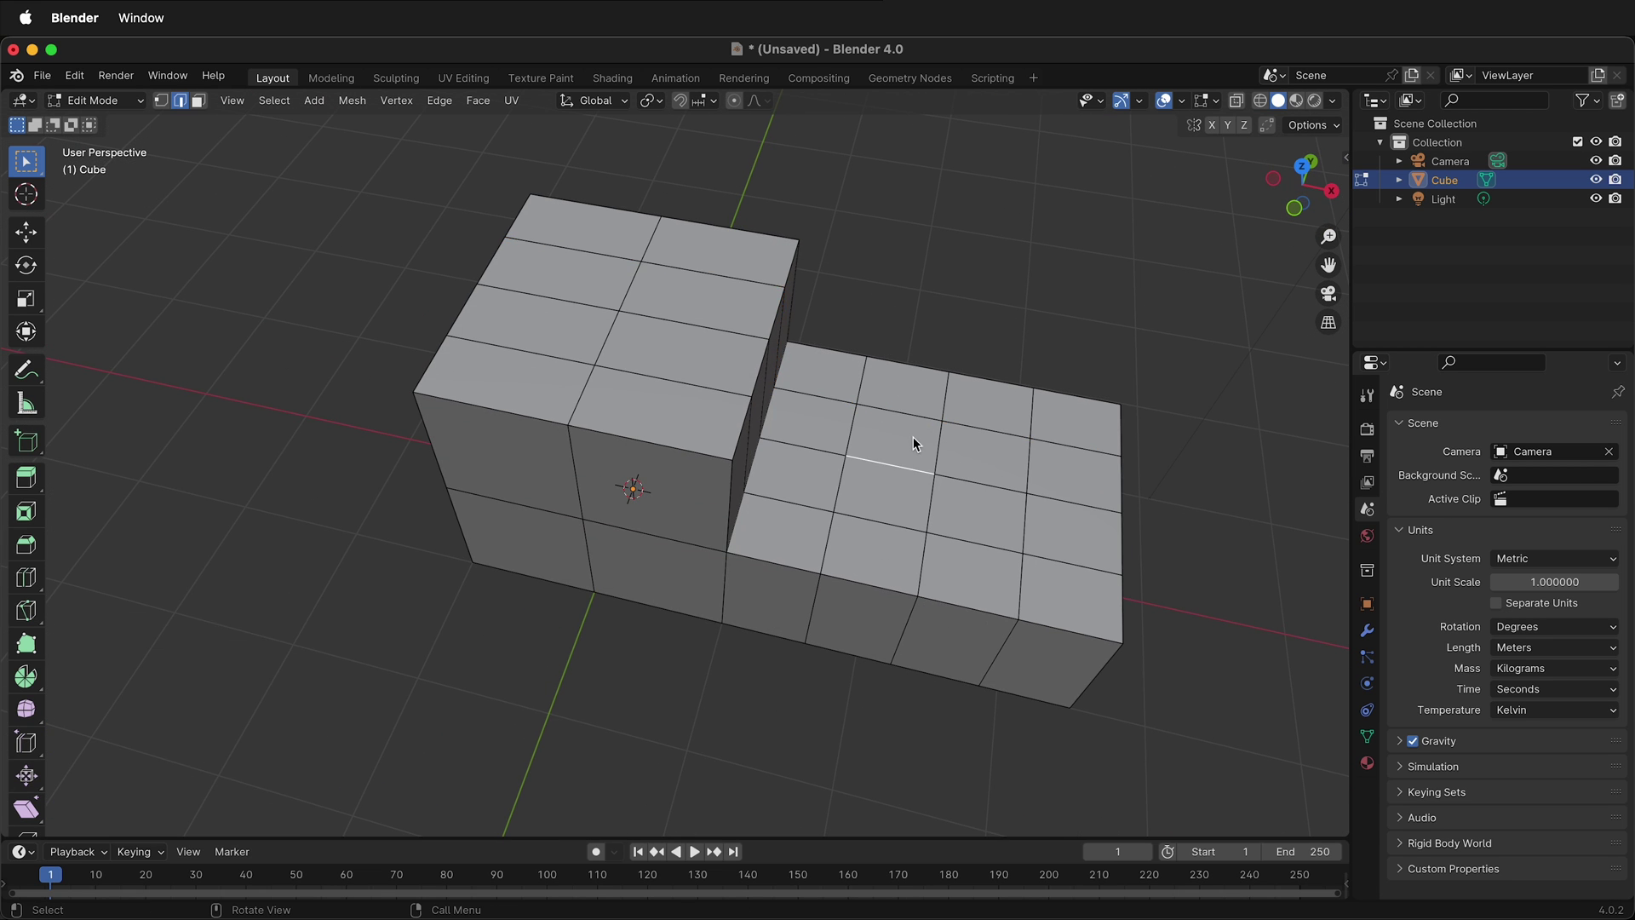
pyautogui.press('3')
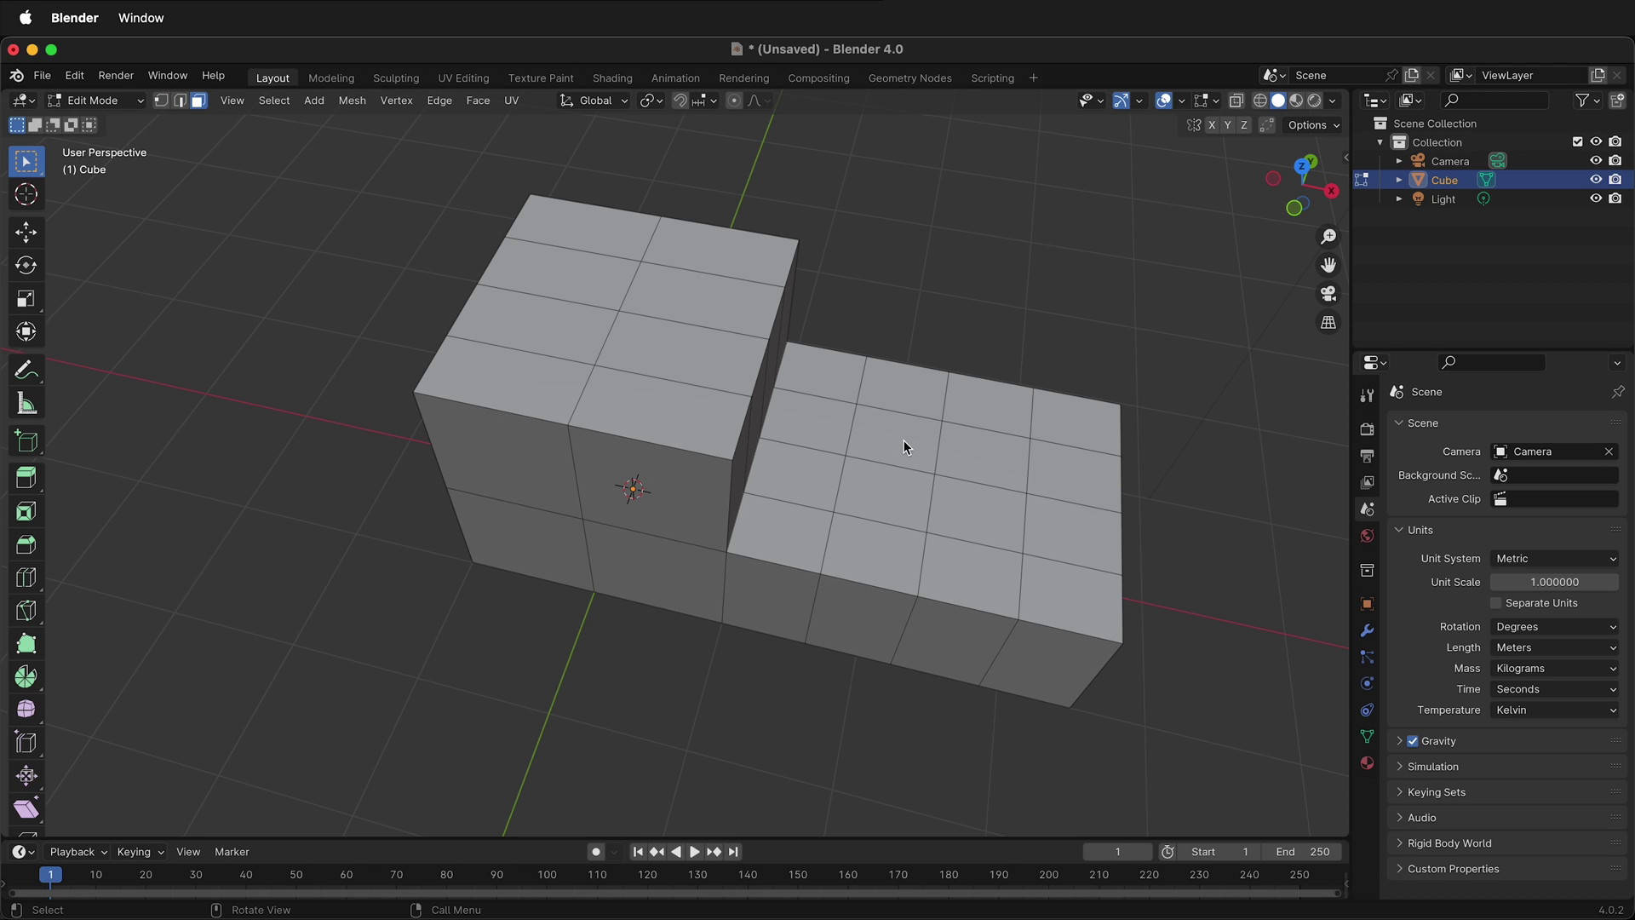
pyautogui.click(904, 440)
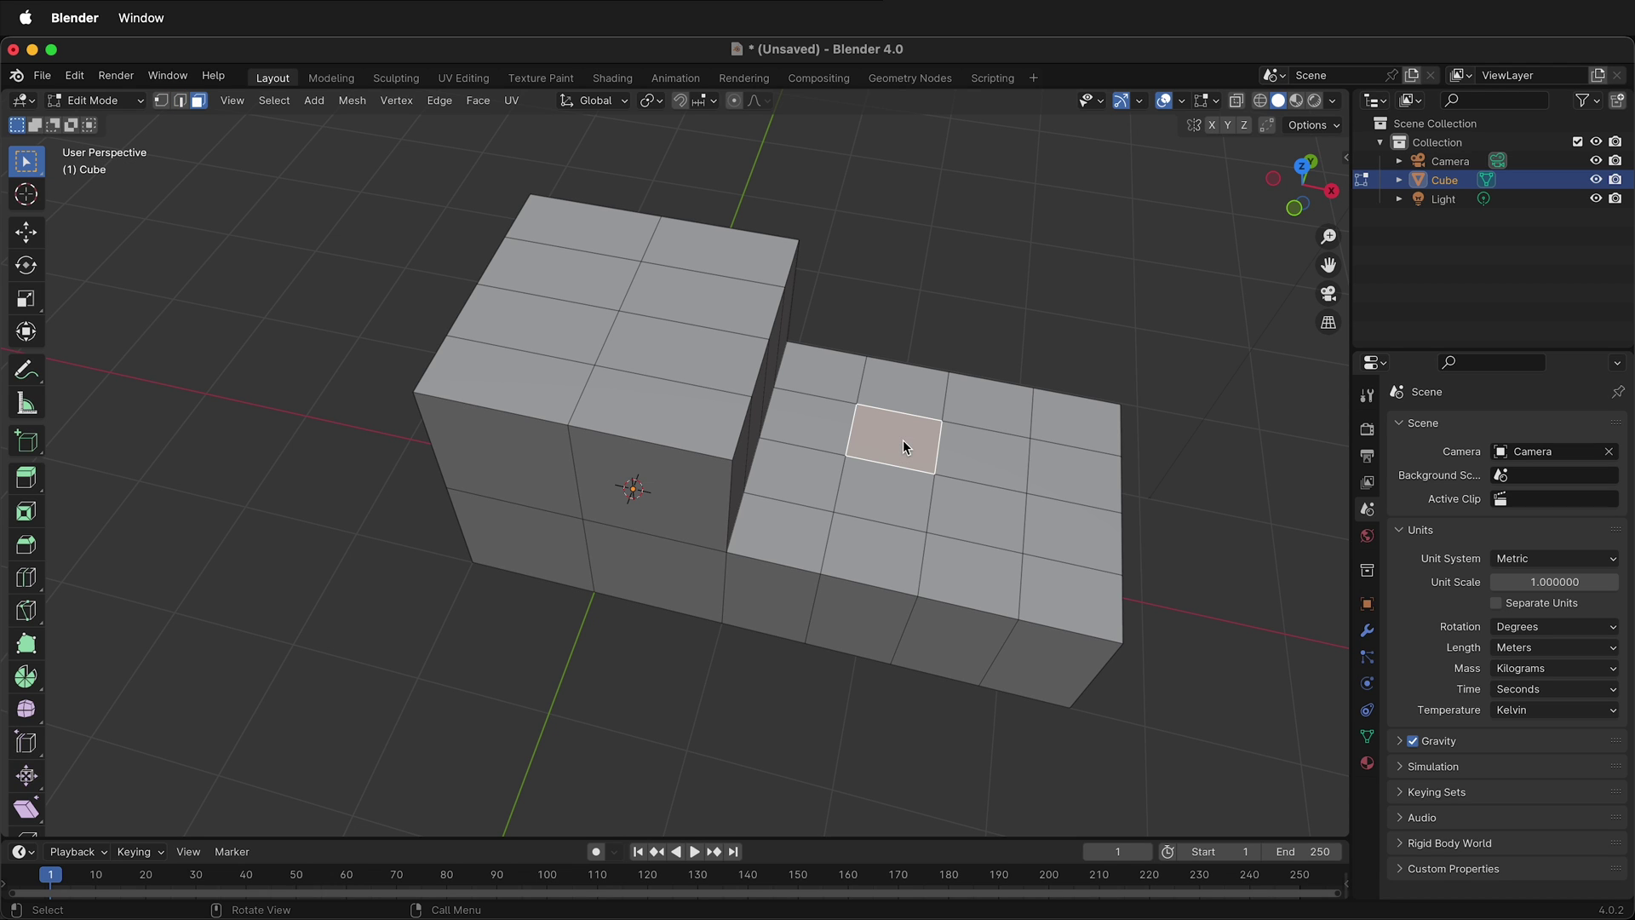
pyautogui.keyDown('shift'); pyautogui.click(968, 458); pyautogui.keyUp('shift')
pyautogui.keyDown('shift'); pyautogui.click(971, 511); pyautogui.keyUp('shift')
pyautogui.keyDown('shift'); pyautogui.click(886, 499); pyautogui.keyUp('shift')
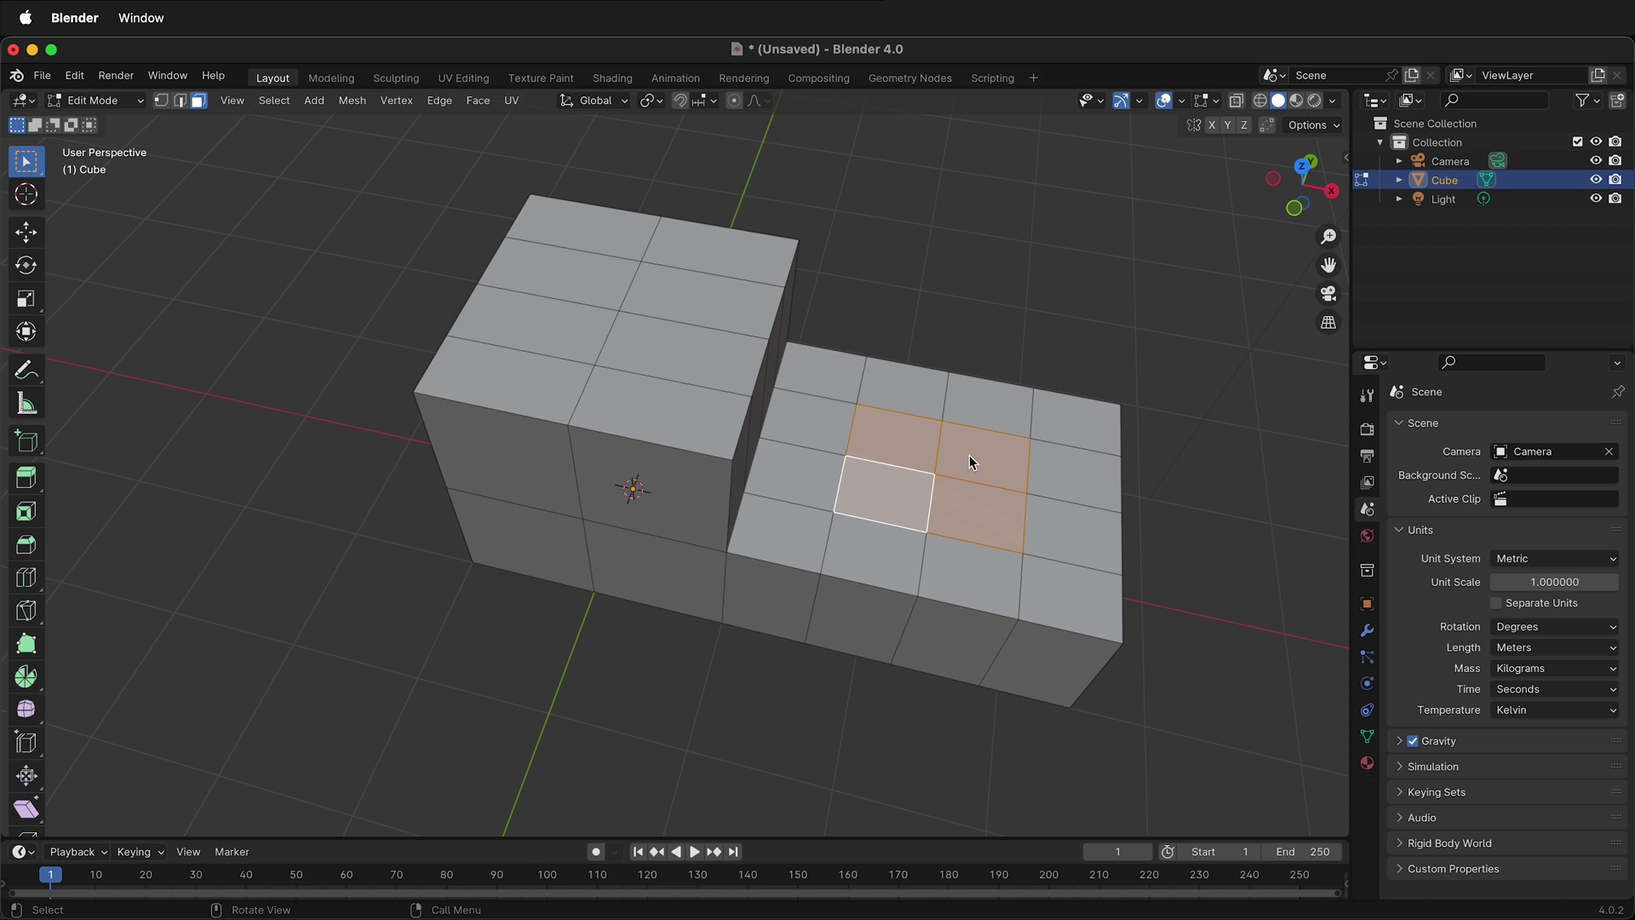
pyautogui.rightClick(907, 449)
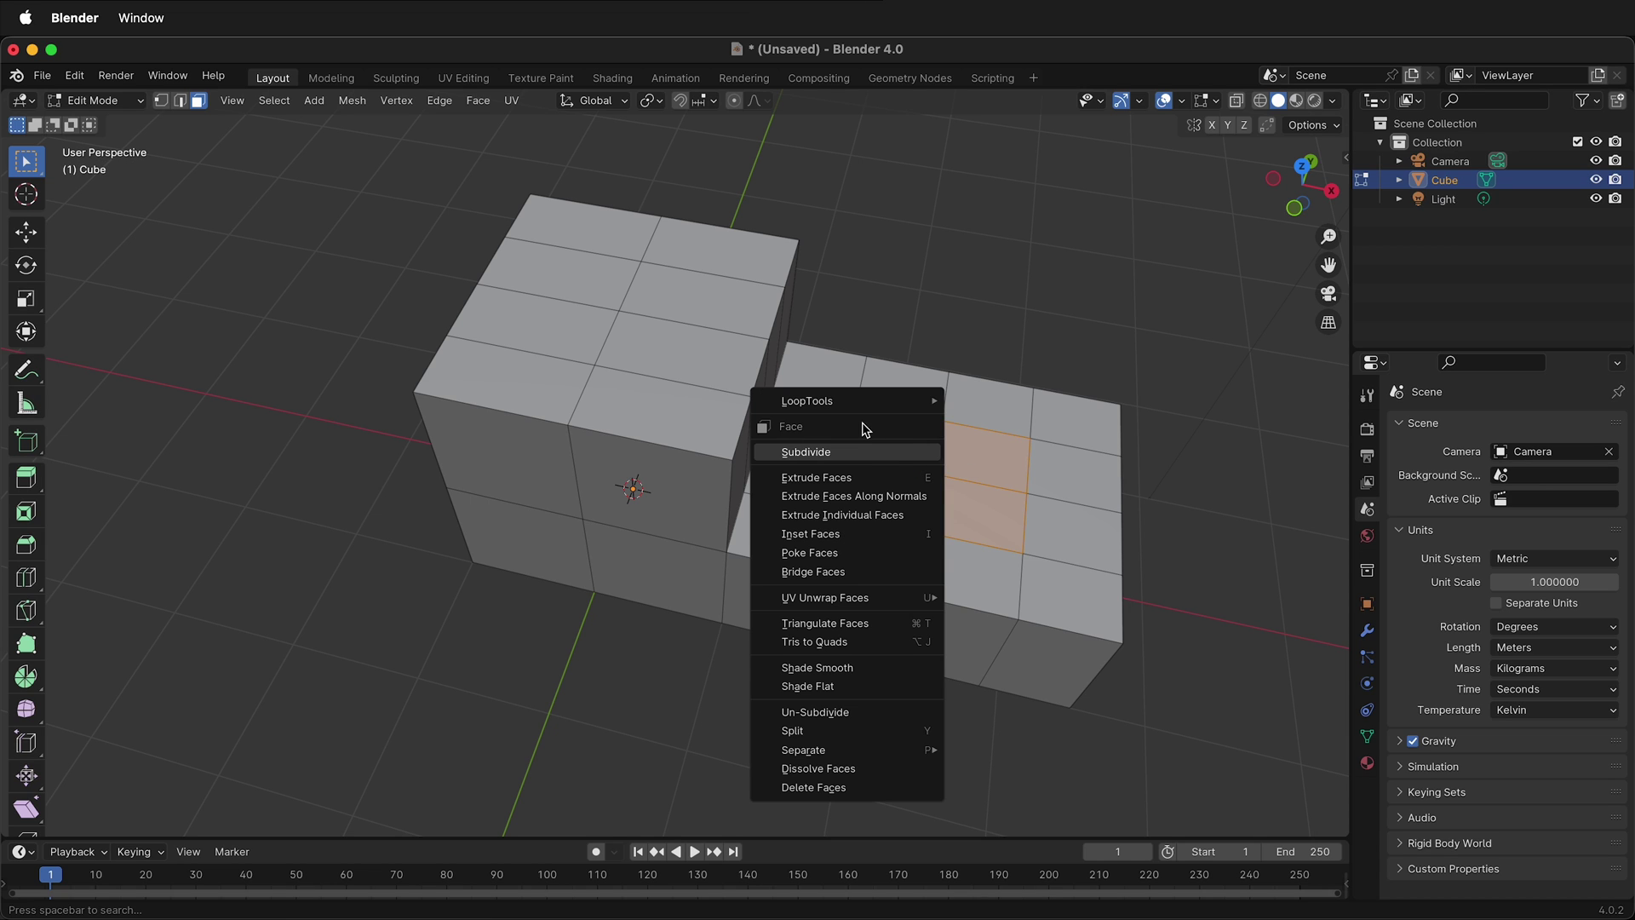
pyautogui.moveTo(863, 401)
pyautogui.click(988, 419)
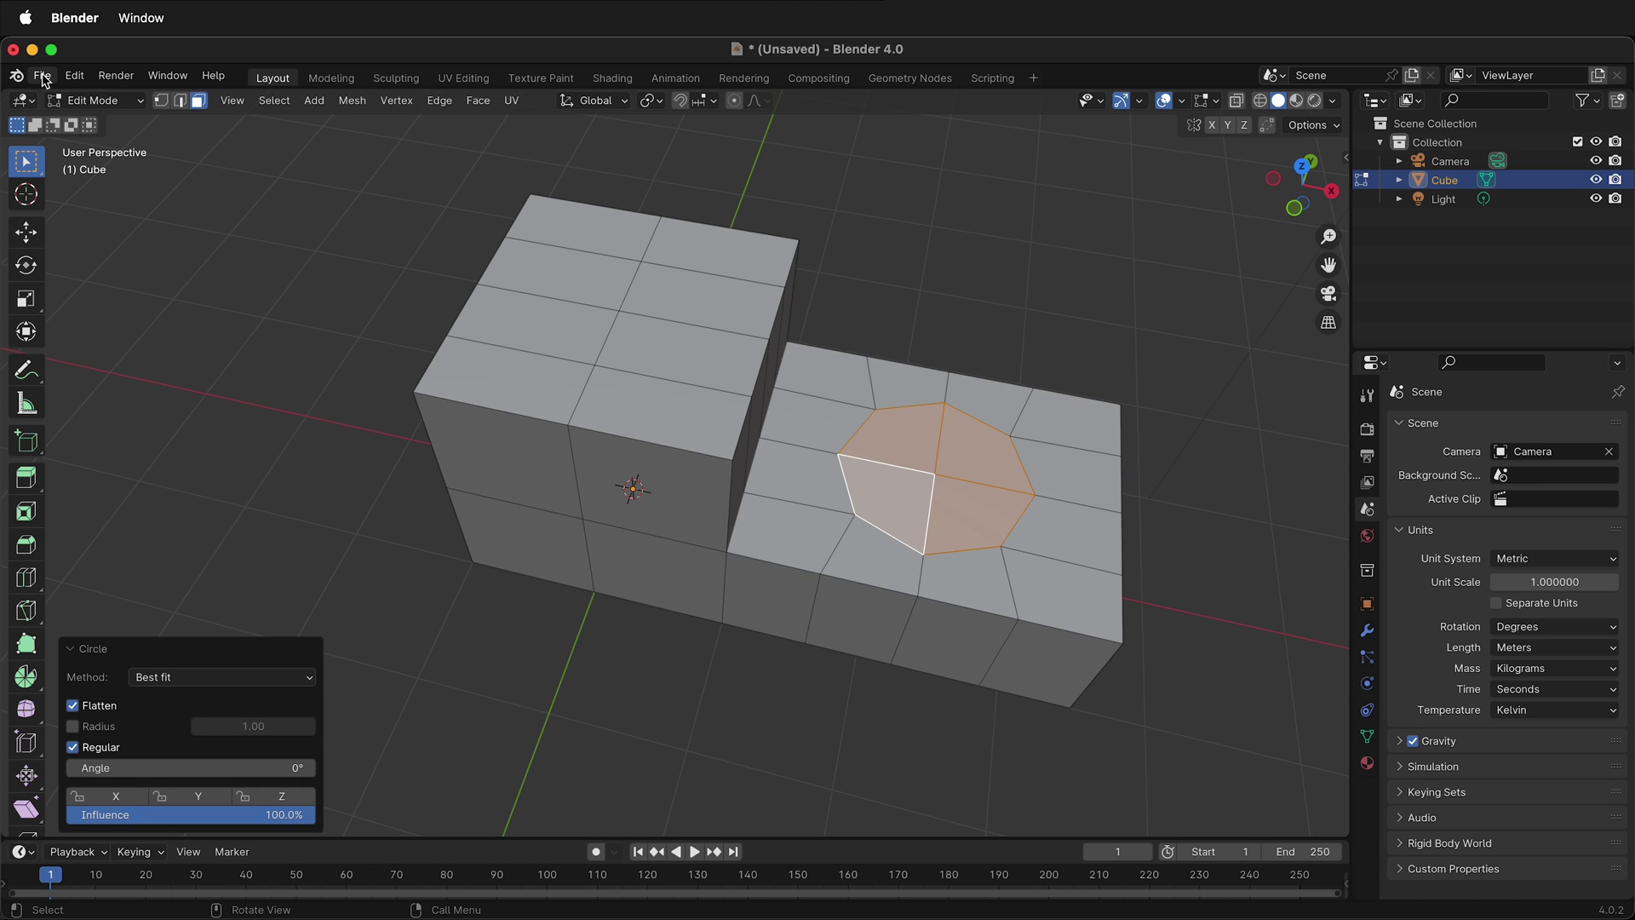
# Search the add-on preferences for "loop" to check whether LoopTools is enabled, and close the preferences.
pyautogui.click(75, 76)
pyautogui.click(147, 331)
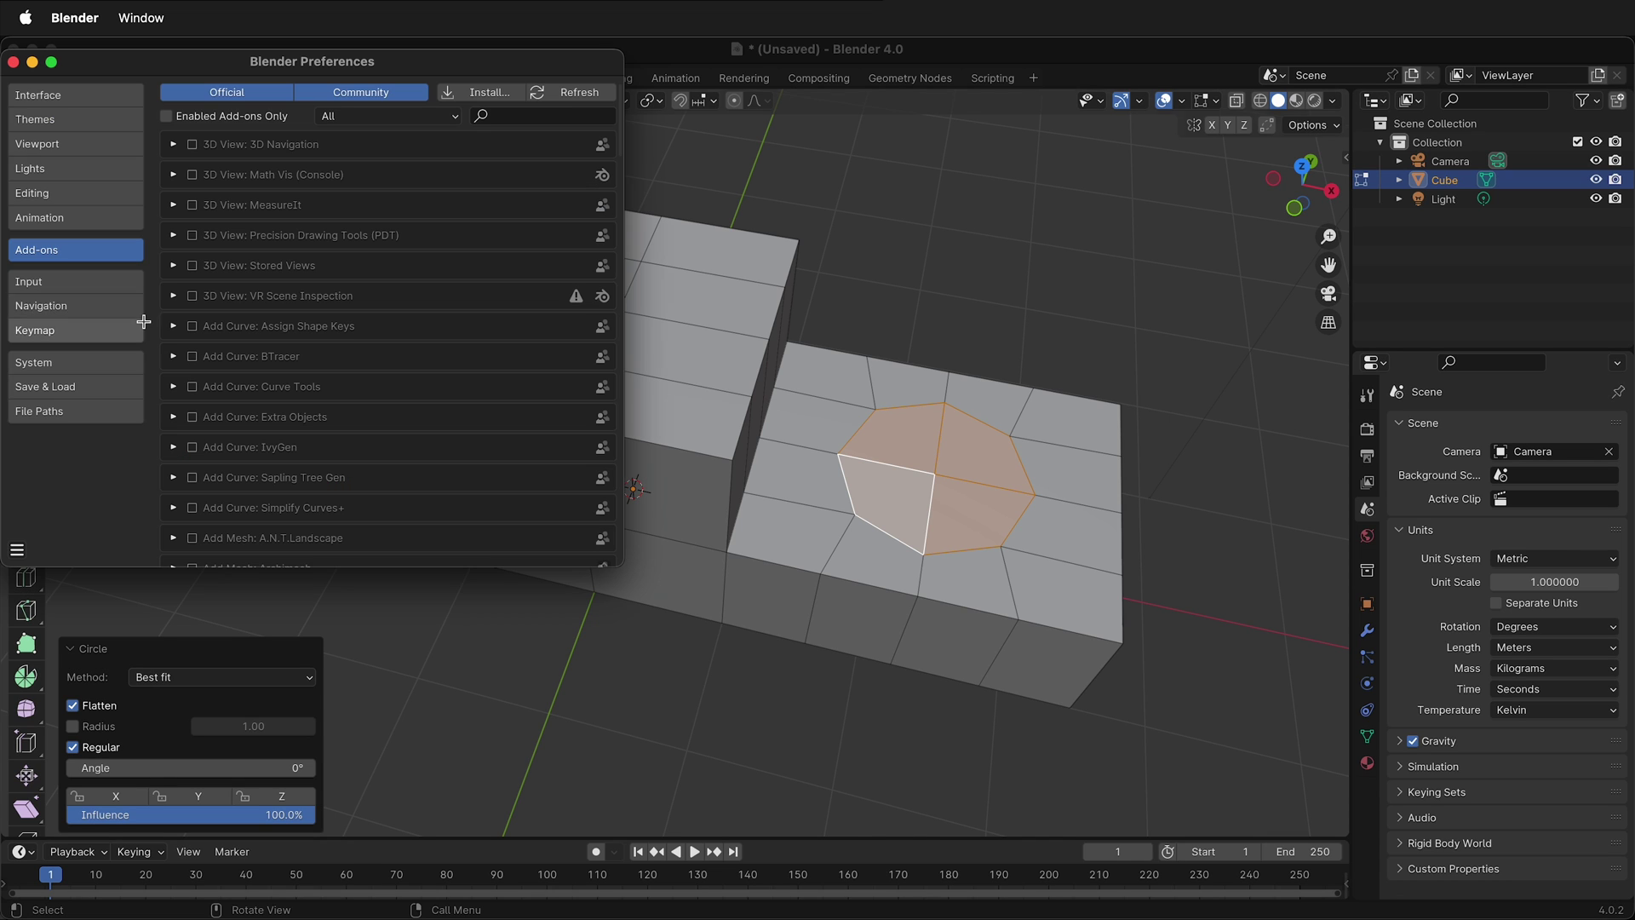
pyautogui.click(521, 120)
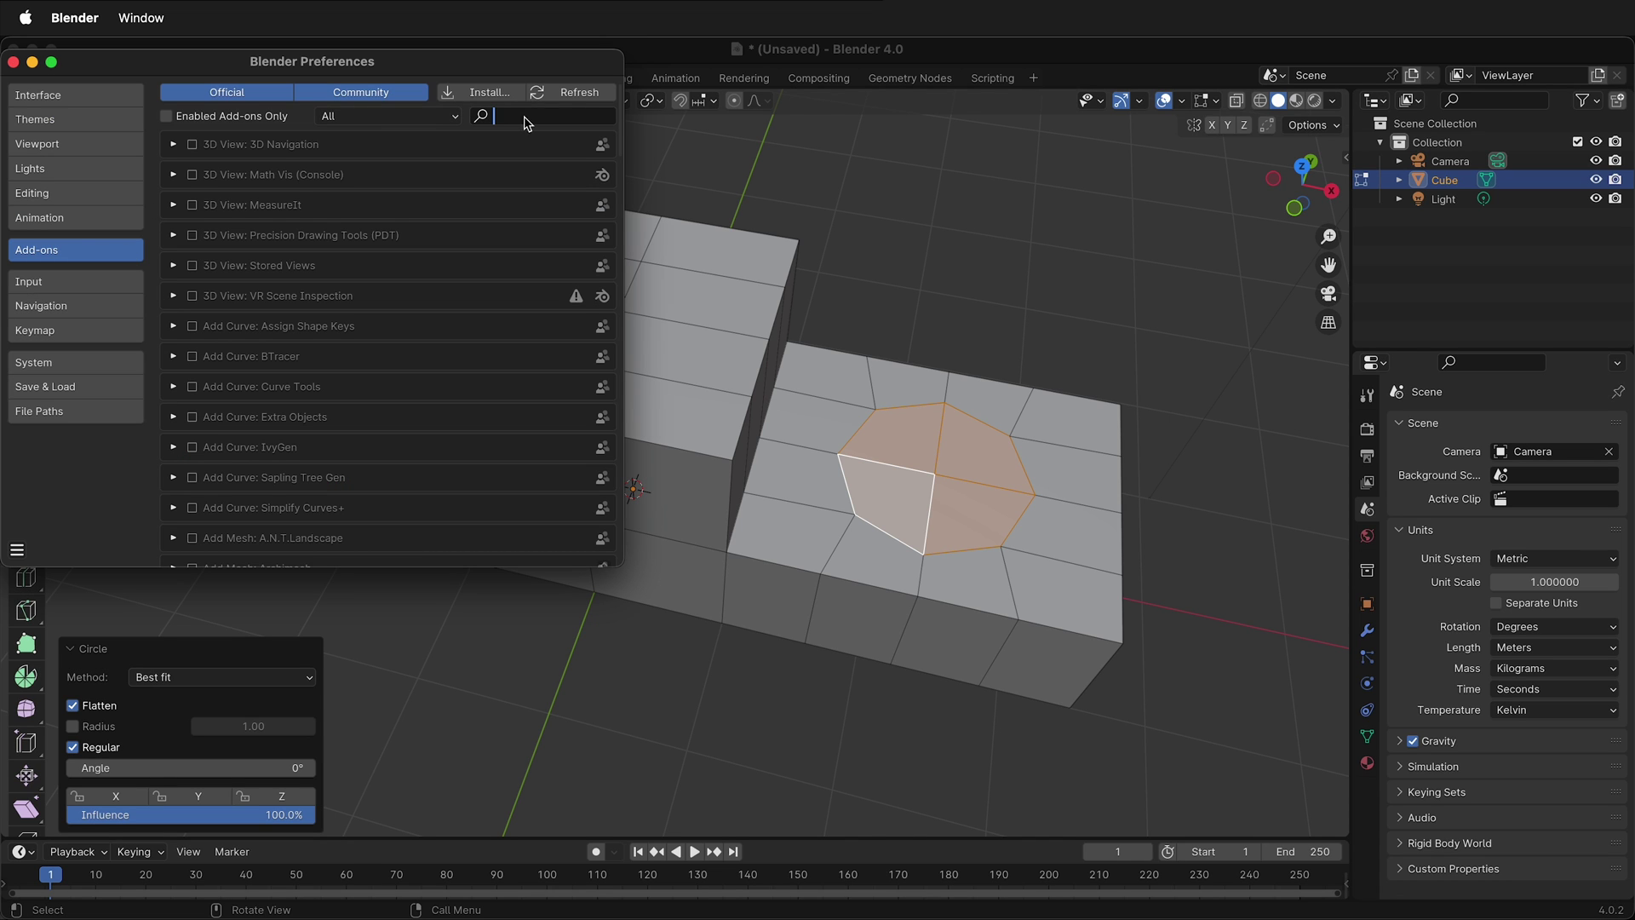
pyautogui.write('loop')
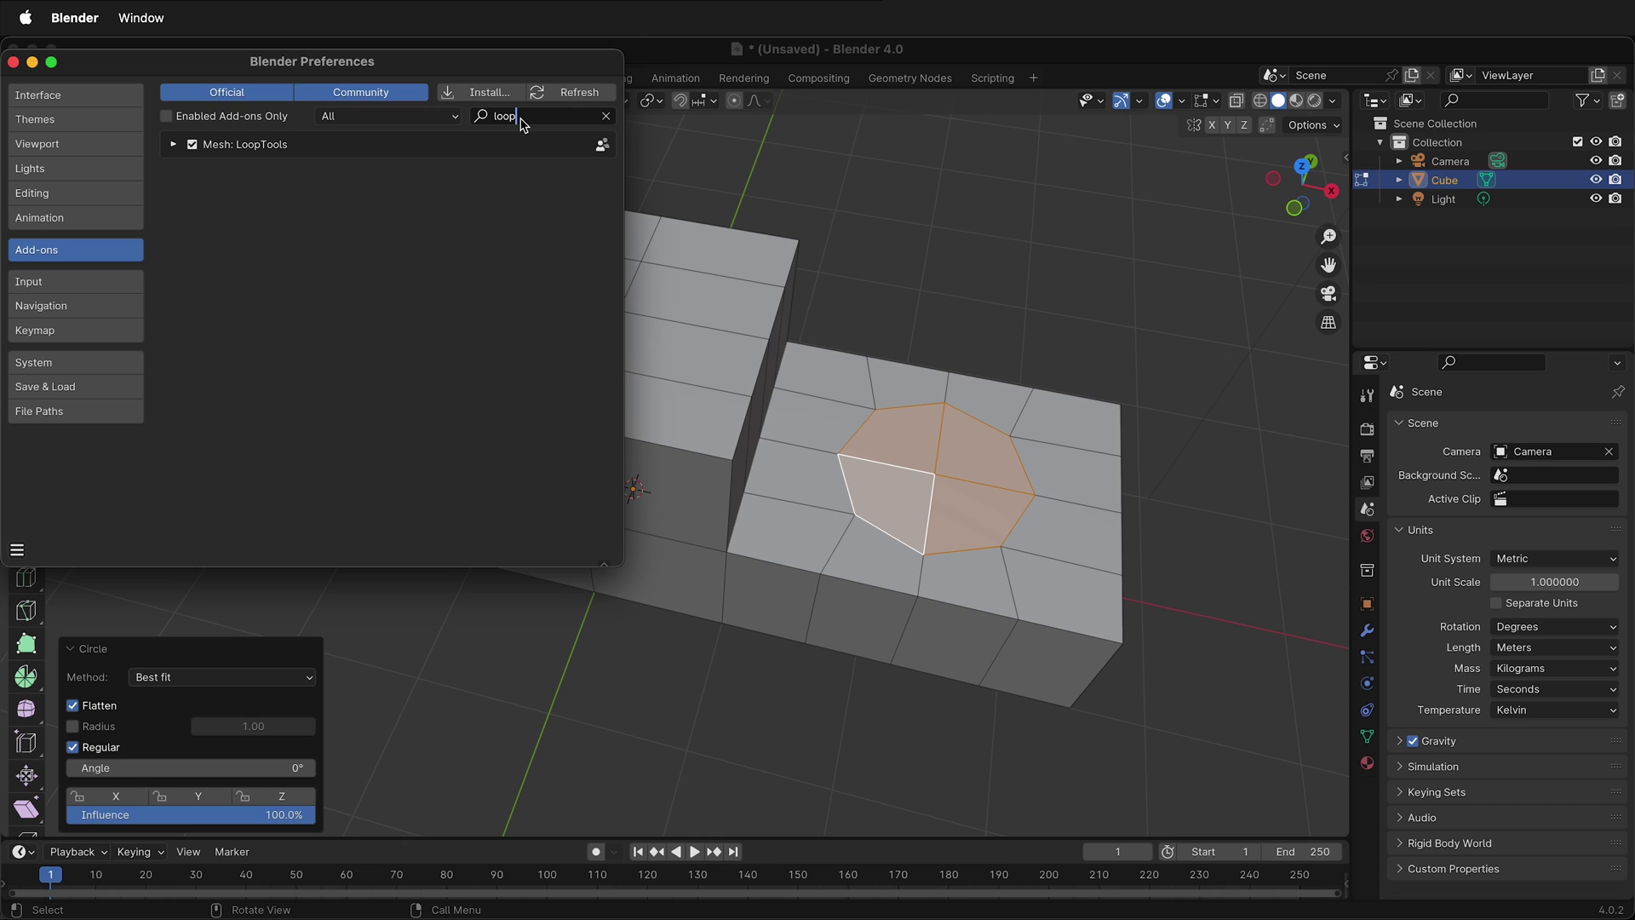
pyautogui.click(13, 62)
# Delete the circular group of faces on top of the low section.
pyautogui.press('x')
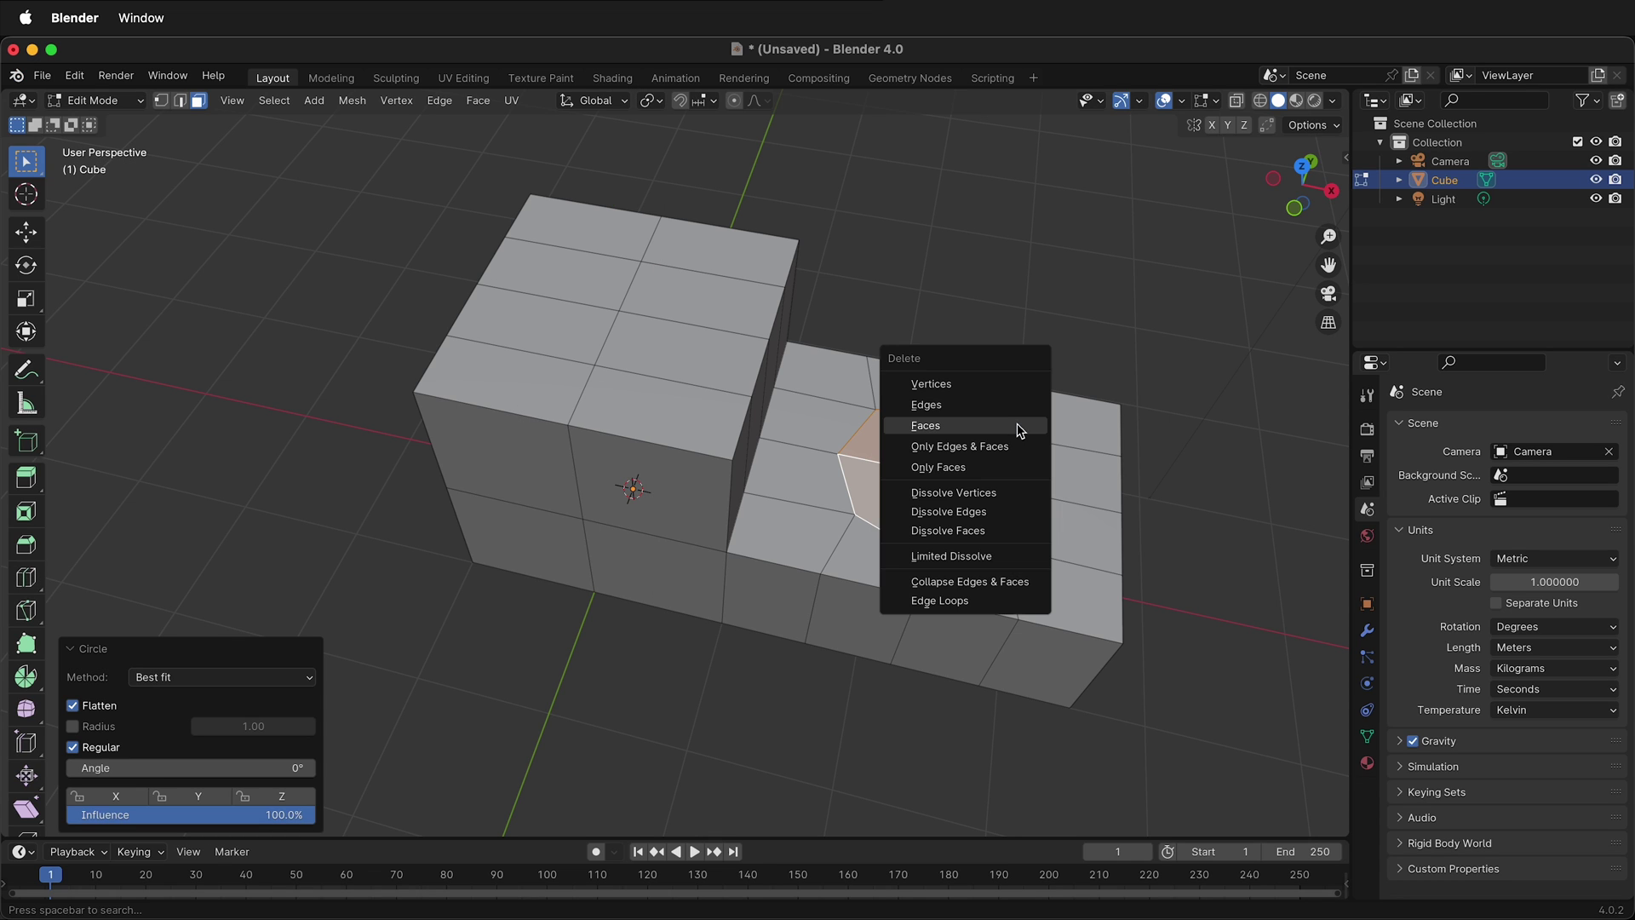
pyautogui.click(998, 427)
# Reshape the four matching faces on the underside into a circle with LoopTools and delete them.
pyautogui.moveTo(978, 530); pyautogui.dragTo(865, 395, button='middle')
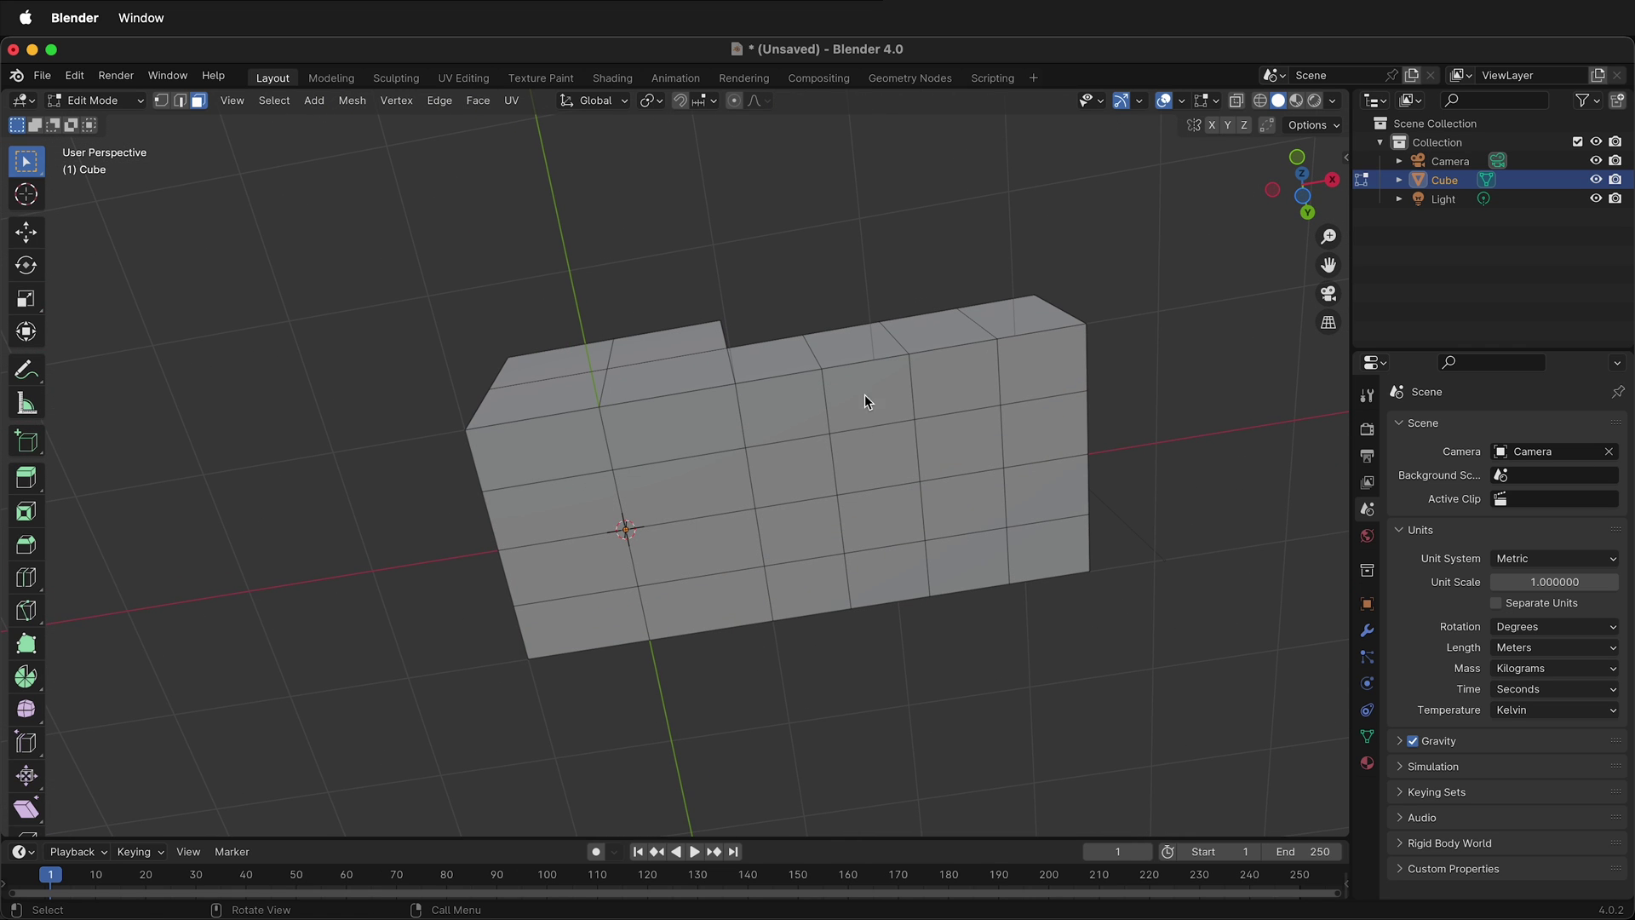
pyautogui.click(858, 477)
pyautogui.keyDown('shift'); pyautogui.click(938, 437); pyautogui.keyUp('shift')
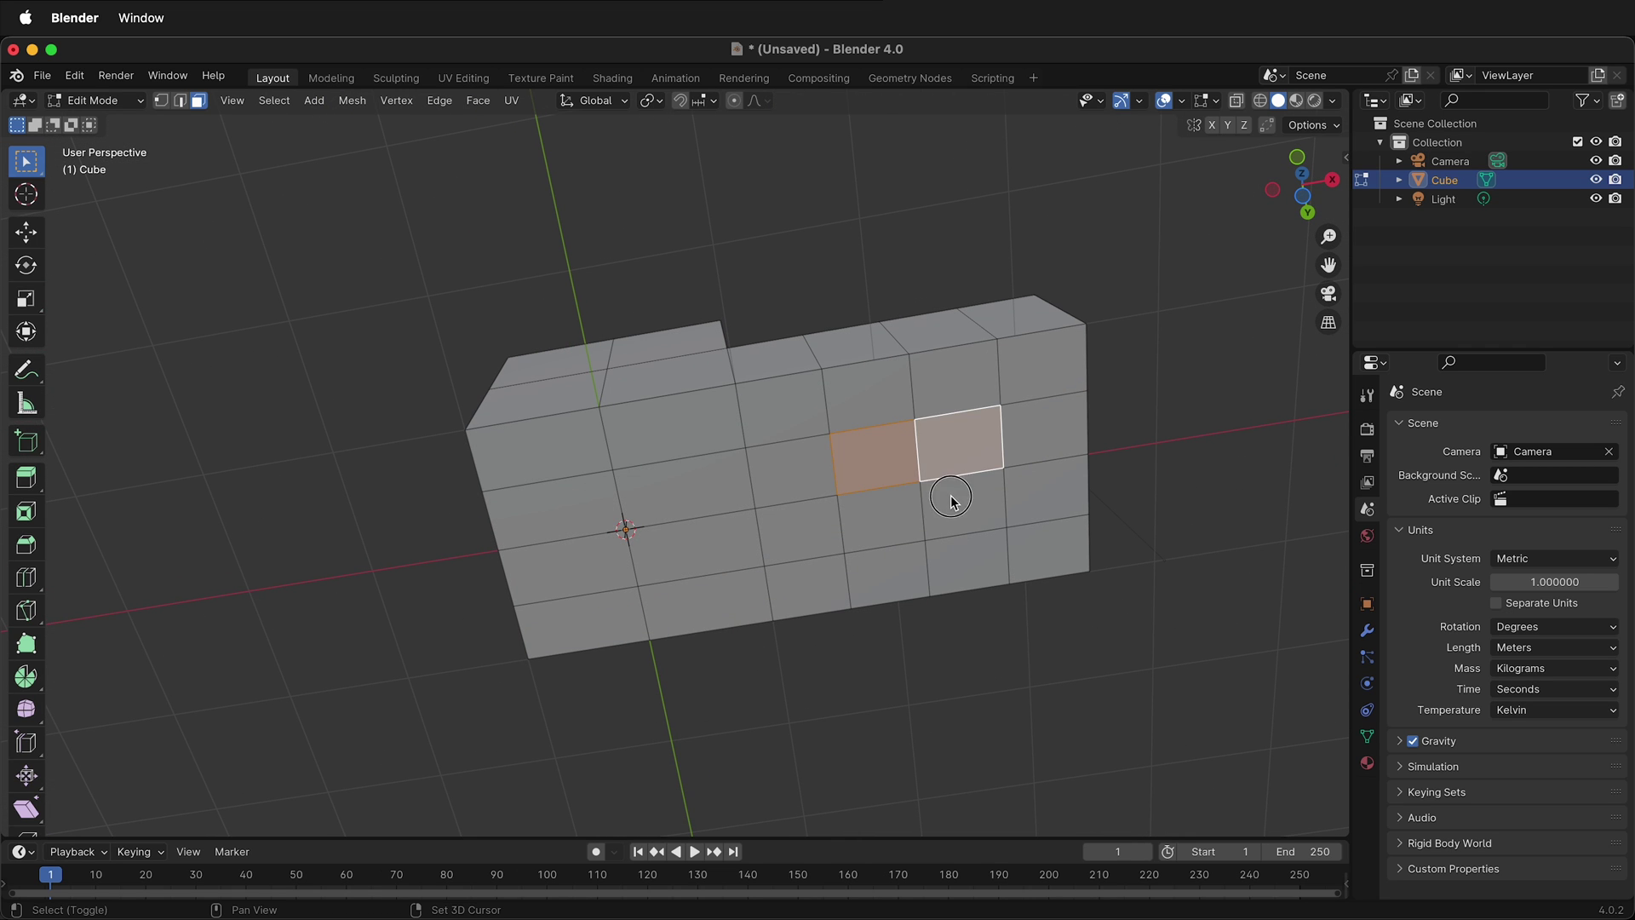
pyautogui.keyDown('shift'); pyautogui.click(953, 501); pyautogui.keyUp('shift')
pyautogui.keyDown('shift'); pyautogui.click(896, 517); pyautogui.keyUp('shift')
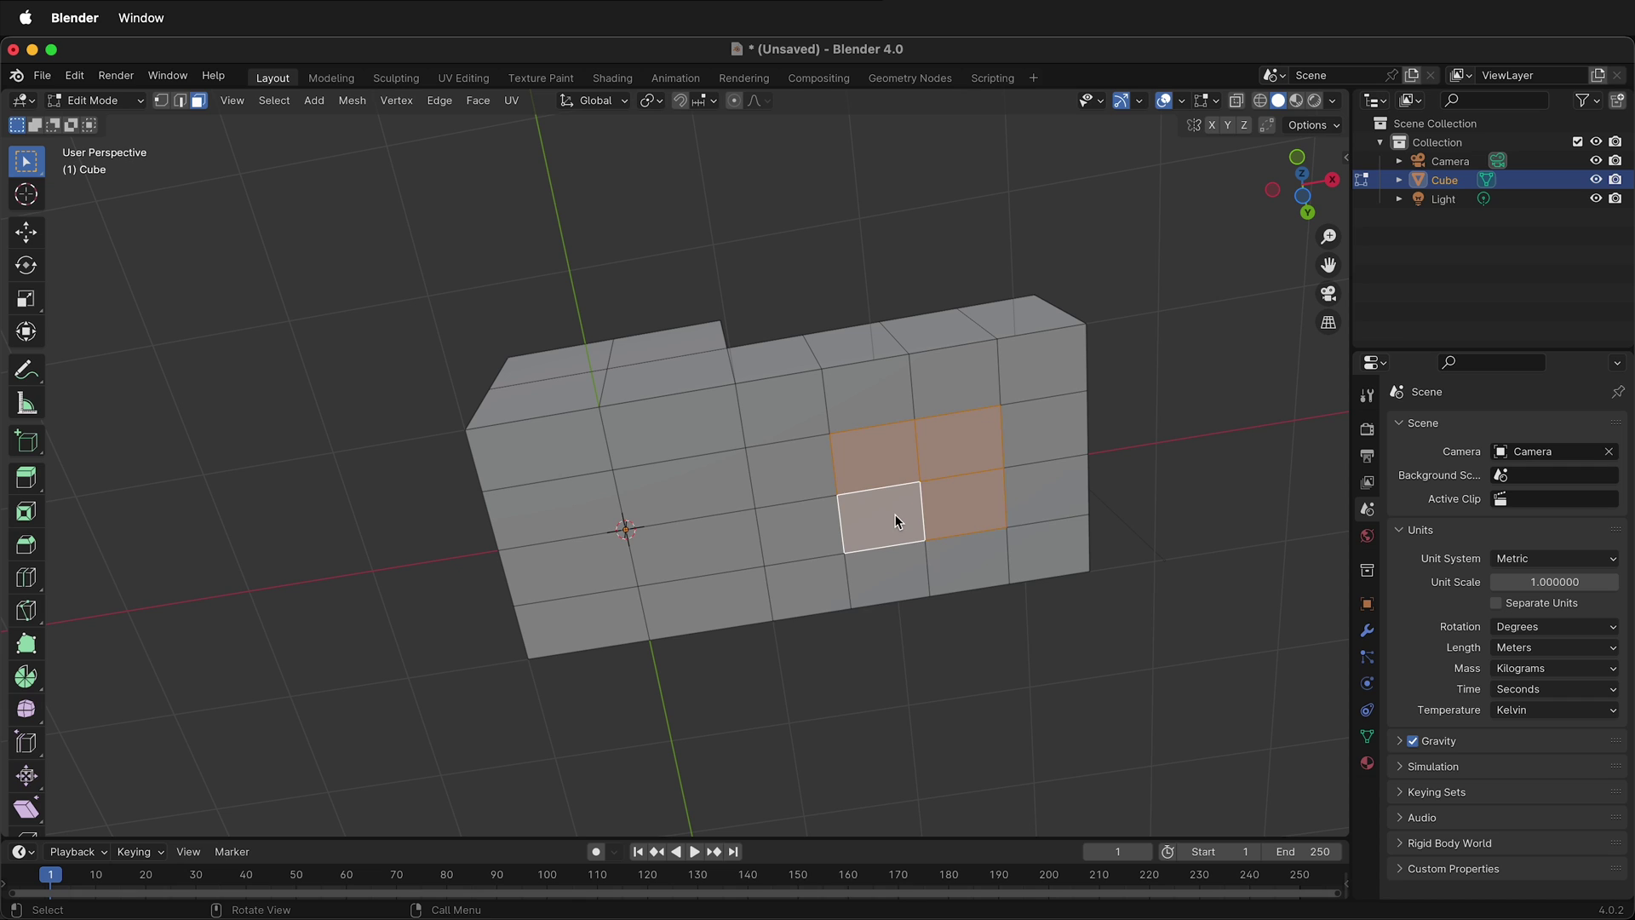
pyautogui.rightClick(896, 515)
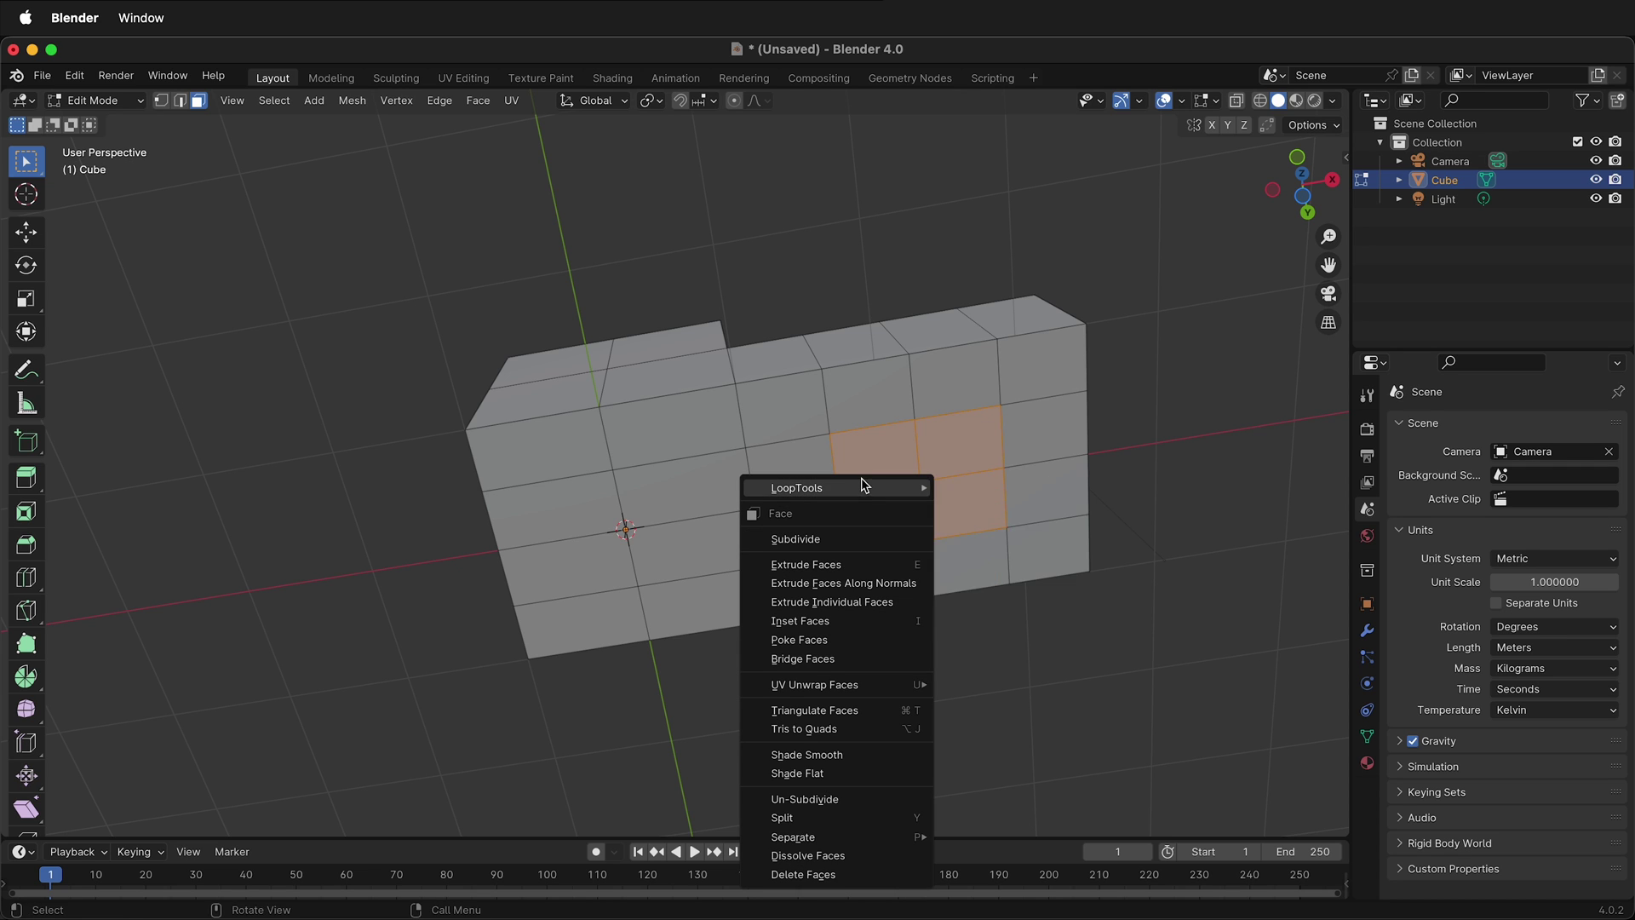
pyautogui.moveTo(862, 484)
pyautogui.click(988, 509)
pyautogui.press('x')
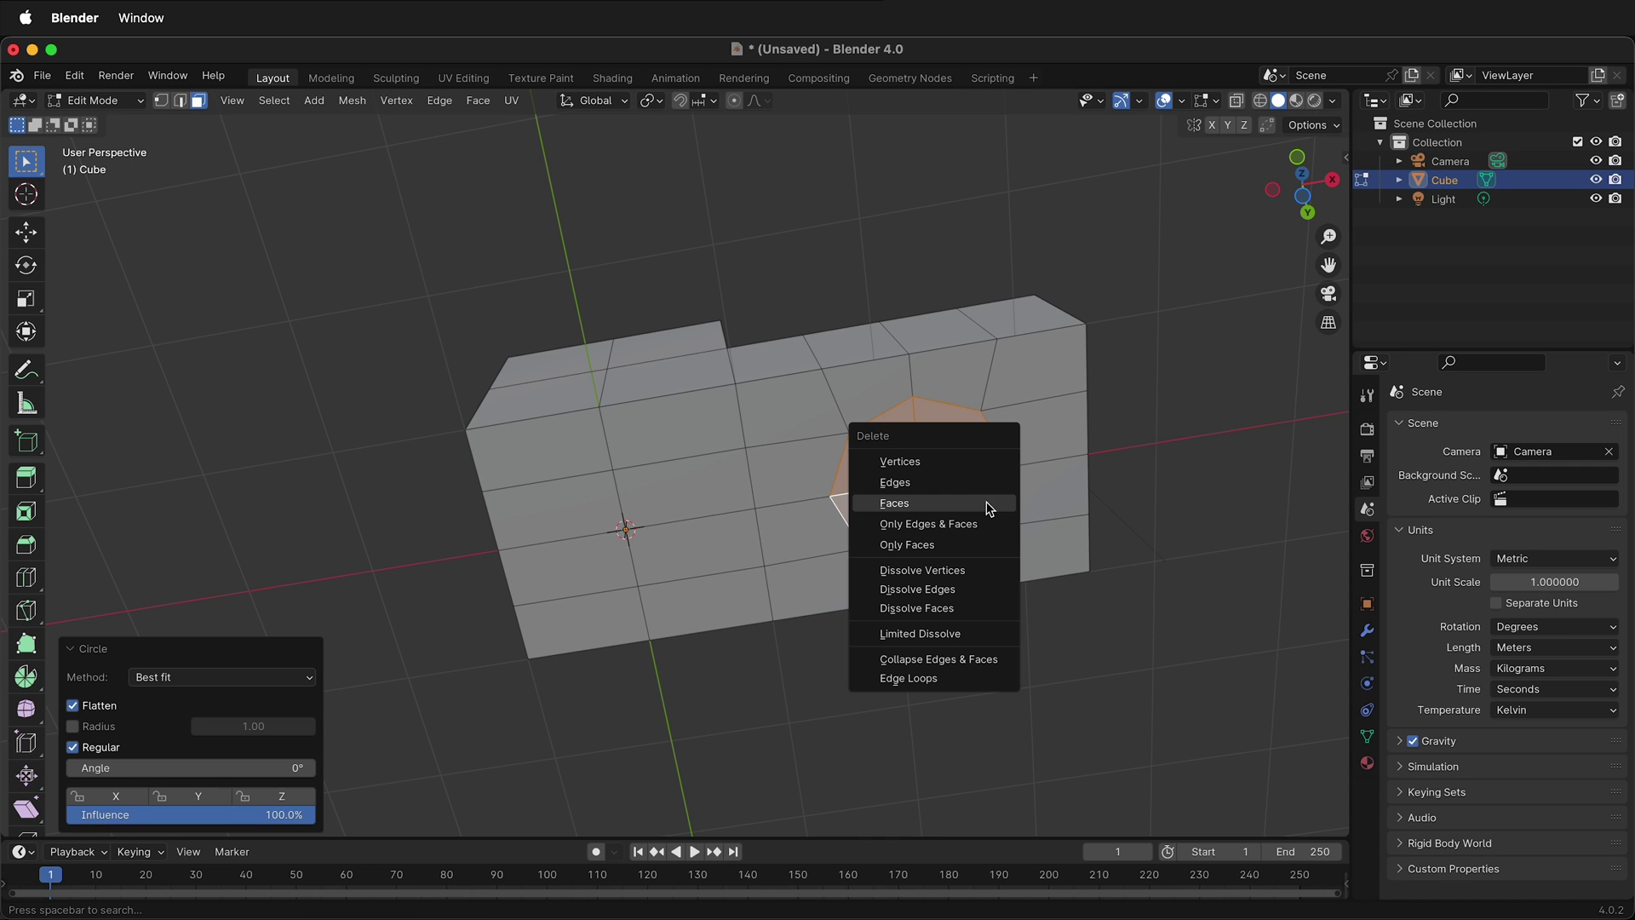
pyautogui.click(986, 505)
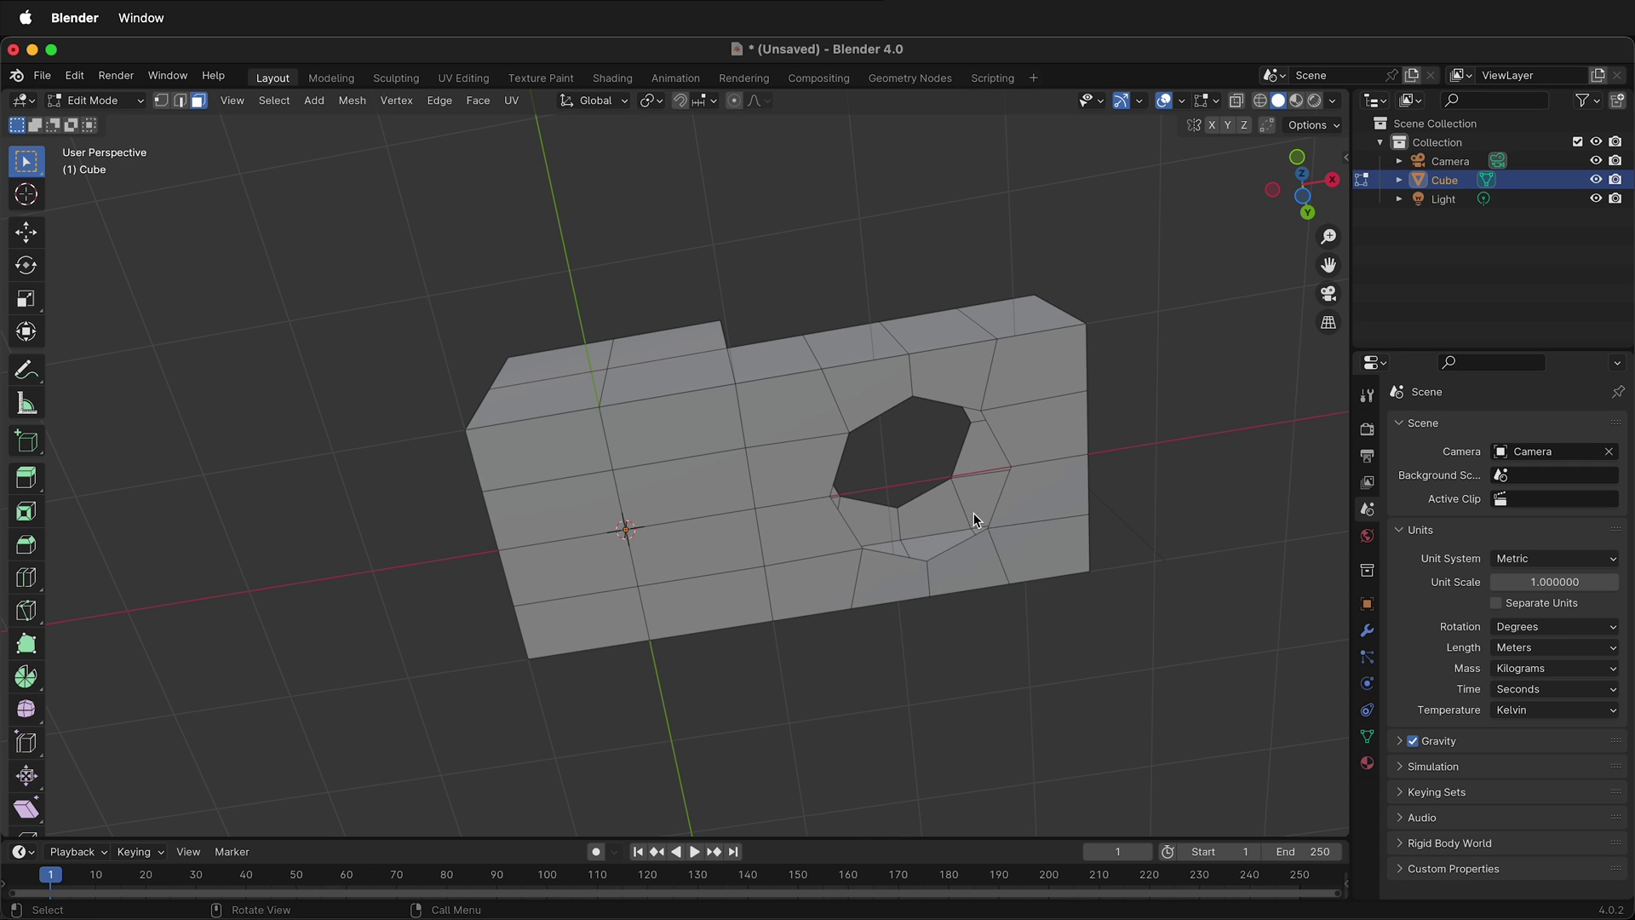
# Select the edge loops around the top and underside openings and connect them with Bridge Edge Loops.
pyautogui.moveTo(973, 513); pyautogui.dragTo(805, 686, button='middle')
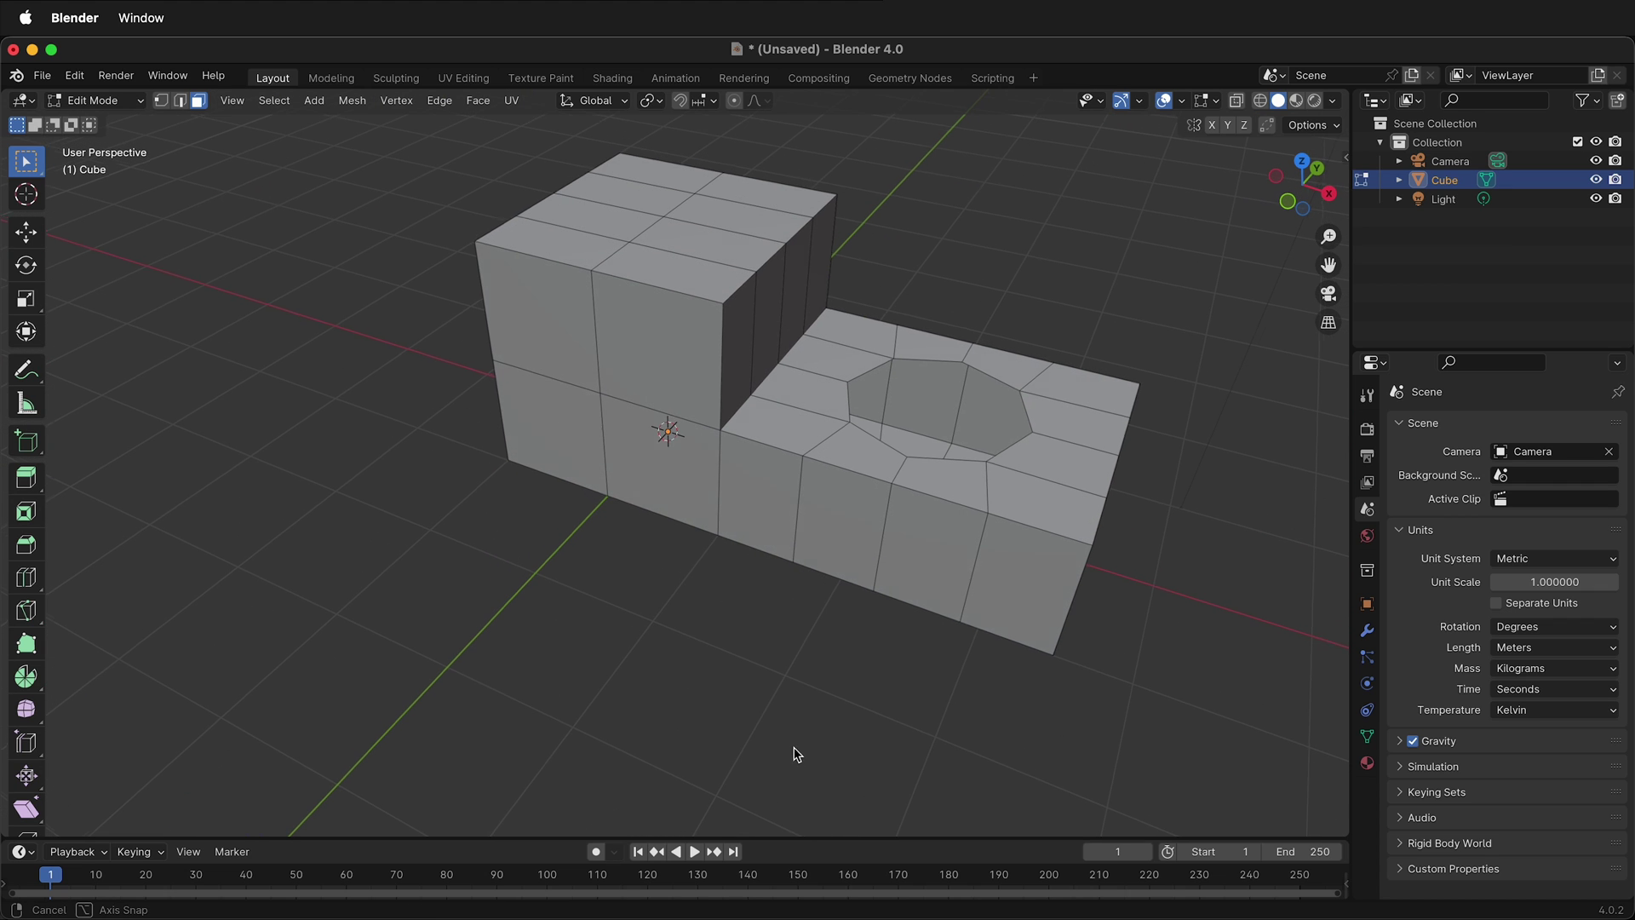
pyautogui.press('2')
pyautogui.click(959, 367)
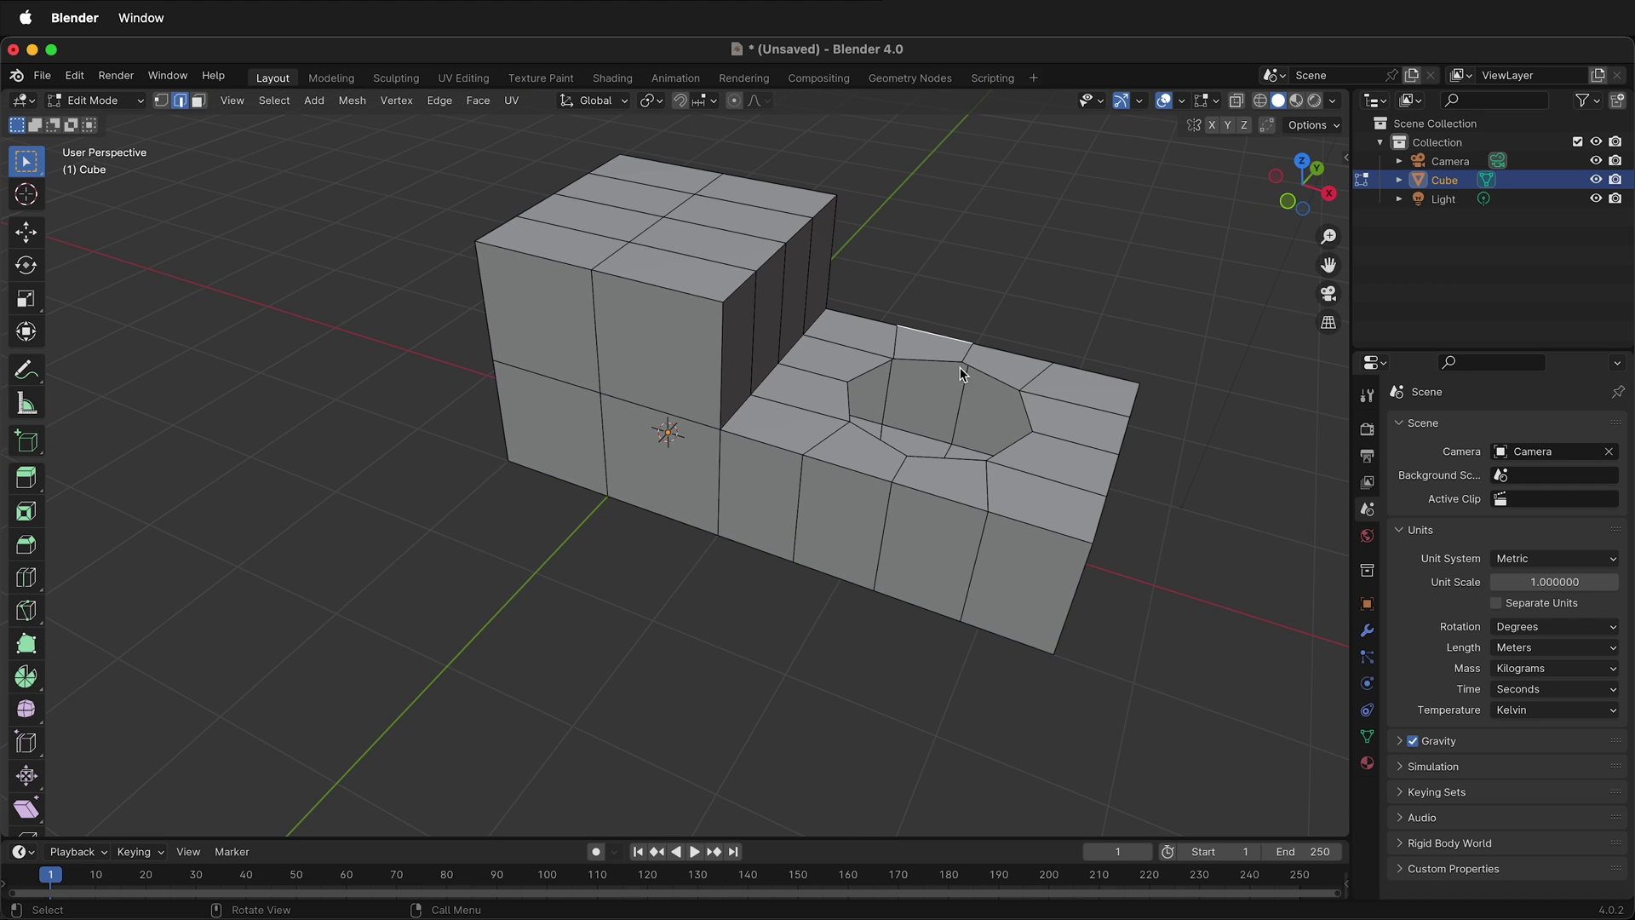
pyautogui.click(876, 369)
pyautogui.keyDown('alt'); pyautogui.click(932, 360); pyautogui.keyUp('alt')
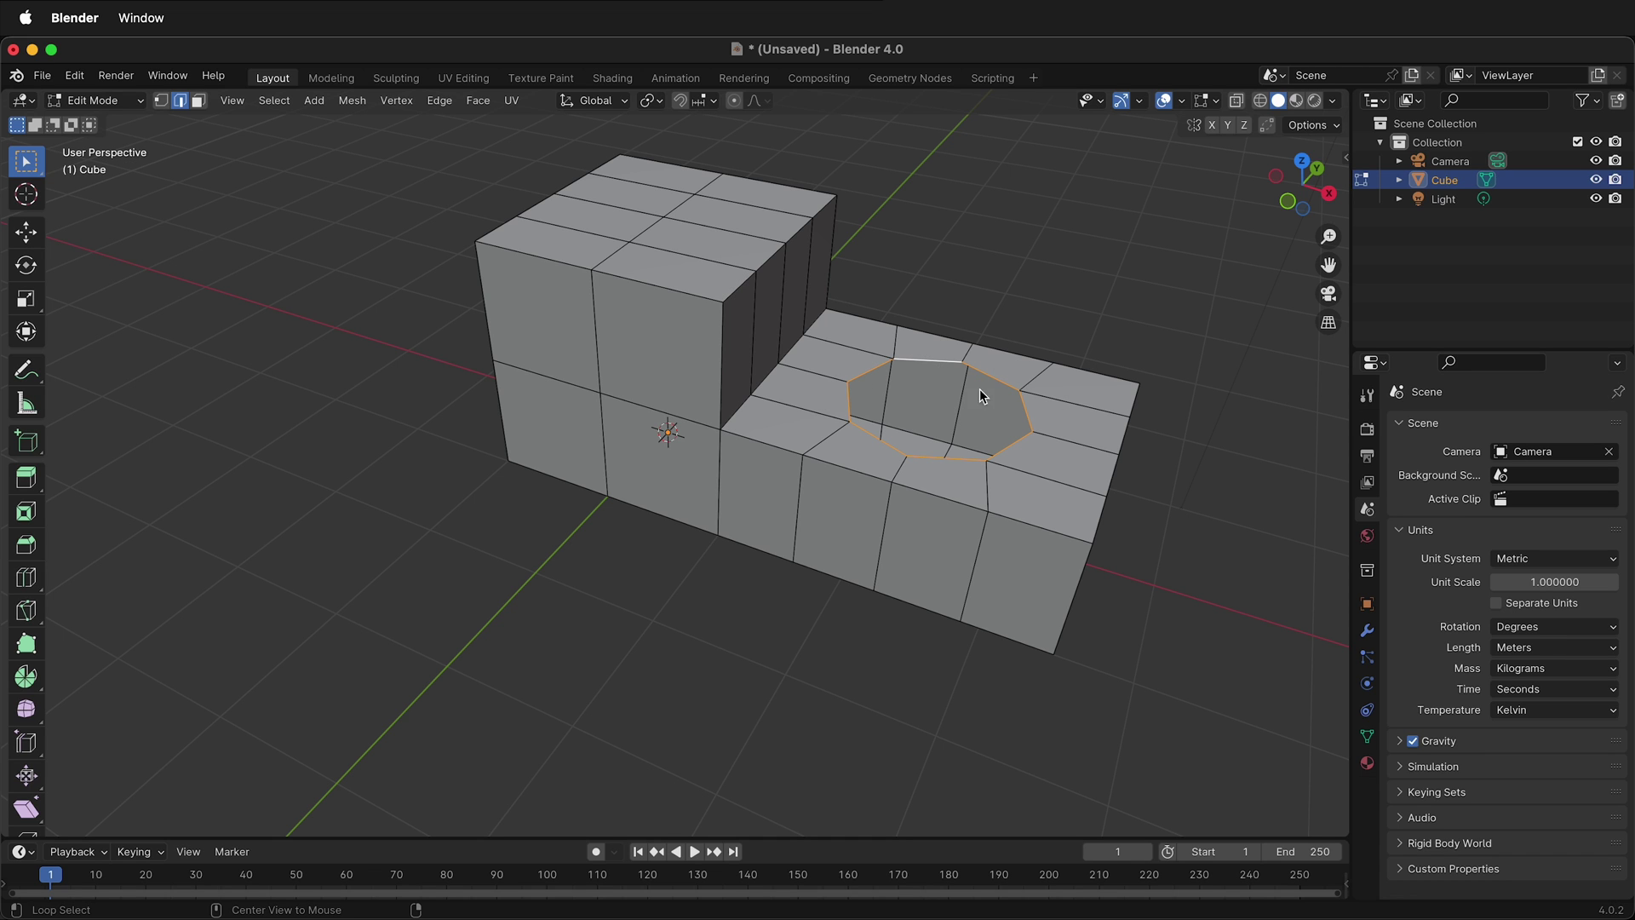
pyautogui.moveTo(970, 569); pyautogui.dragTo(989, 329, button='middle')
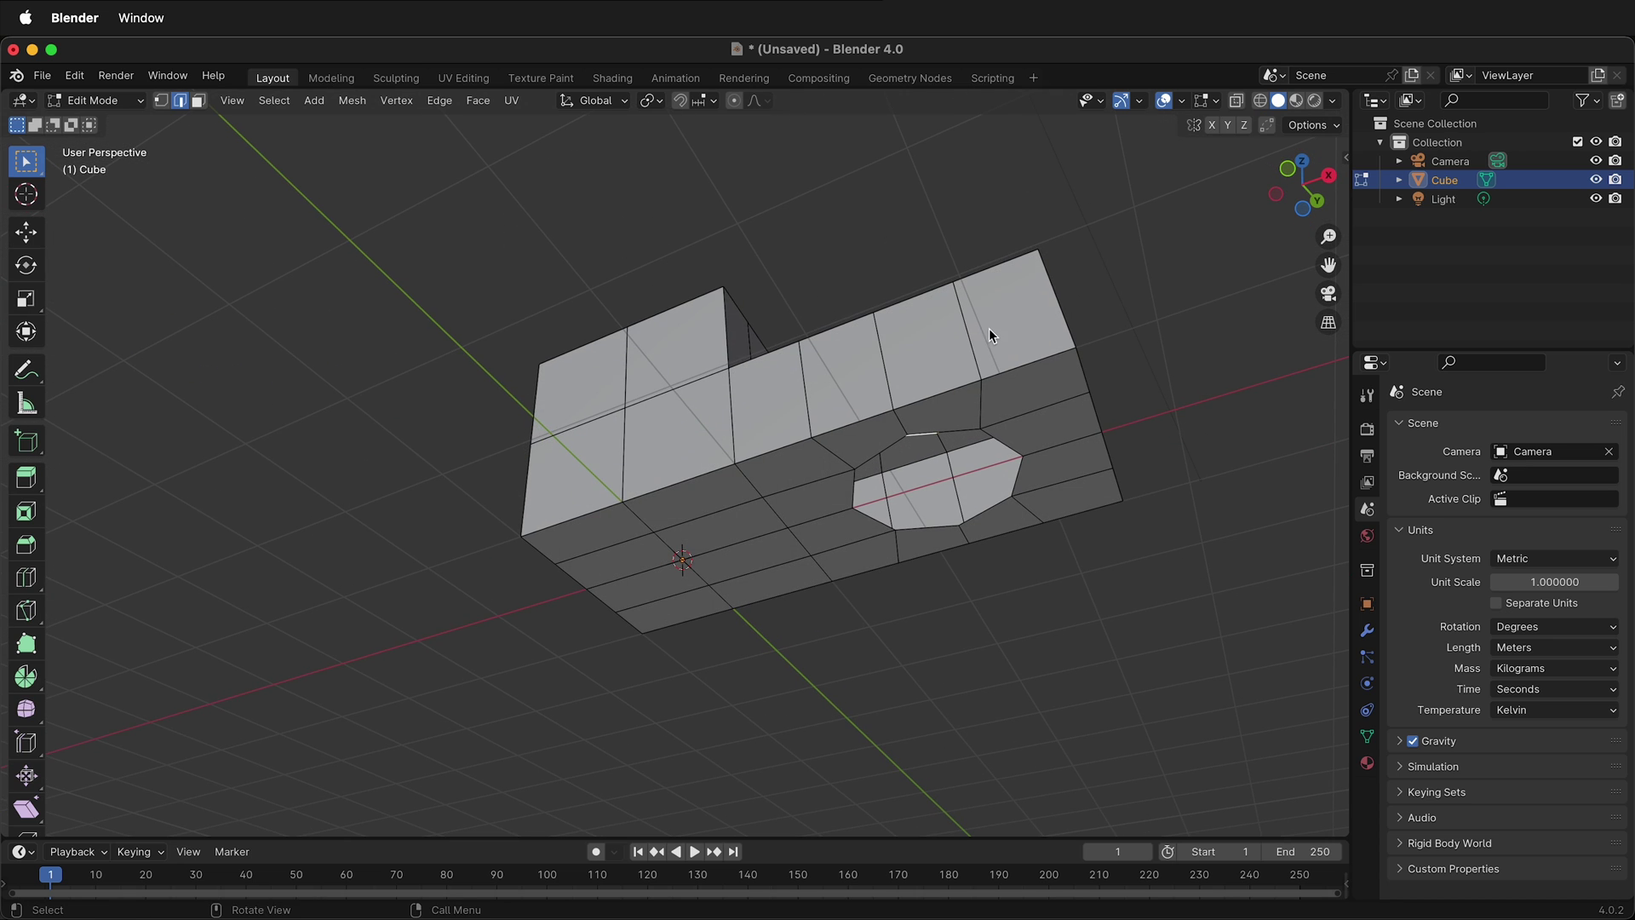
pyautogui.keyDown('alt'); pyautogui.click(960, 432); pyautogui.keyUp('alt')
pyautogui.rightClick(967, 428)
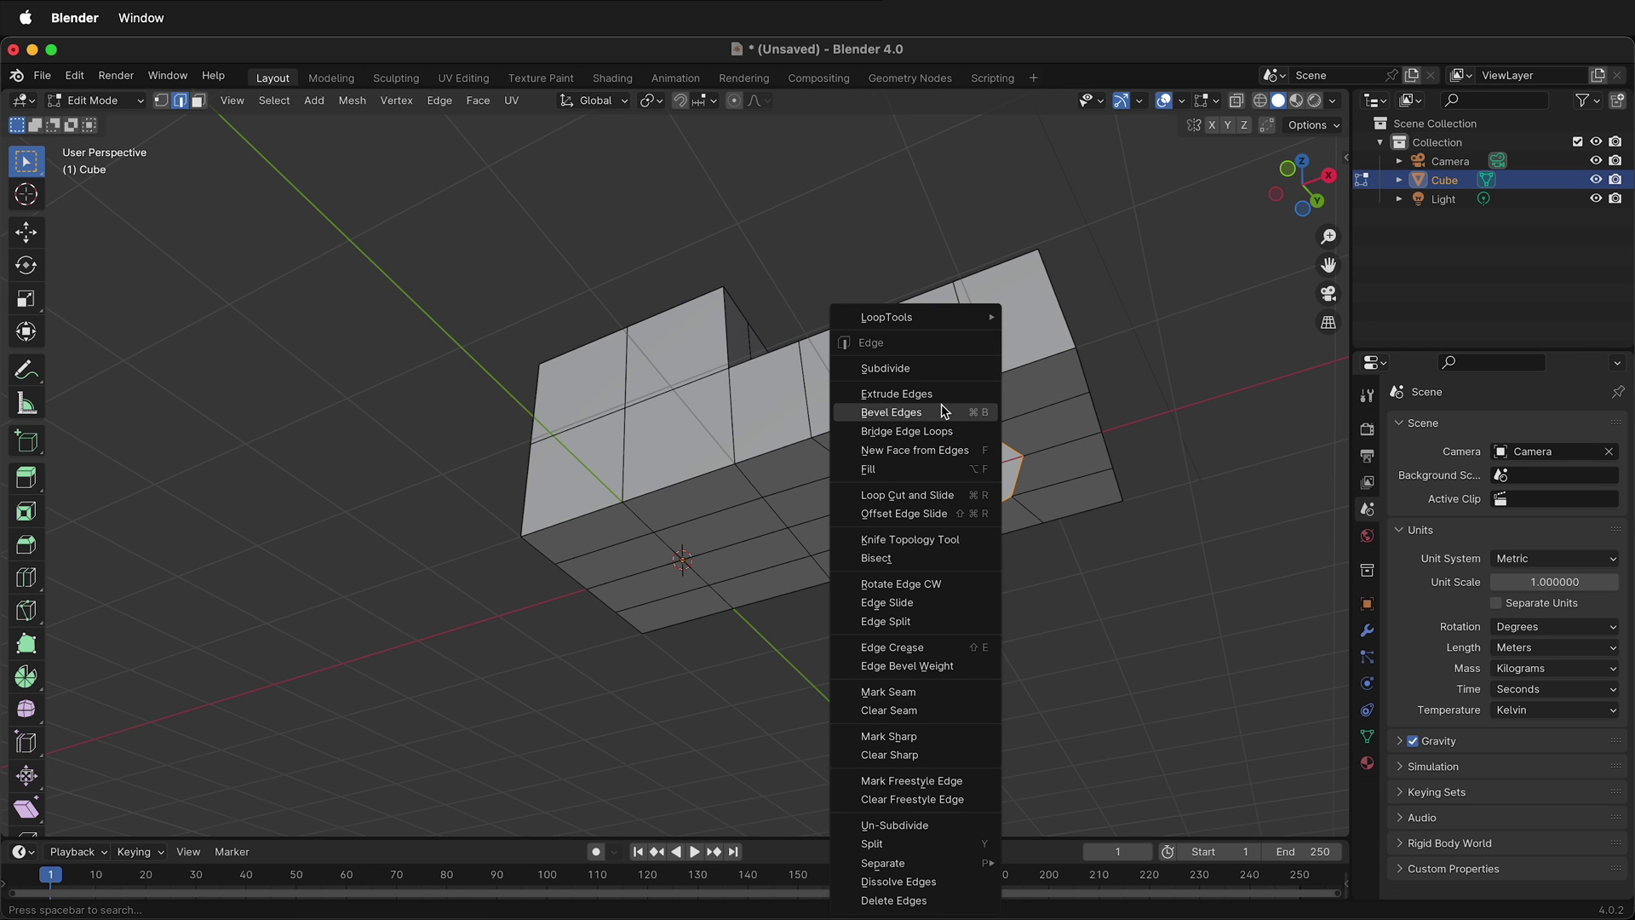
pyautogui.click(943, 431)
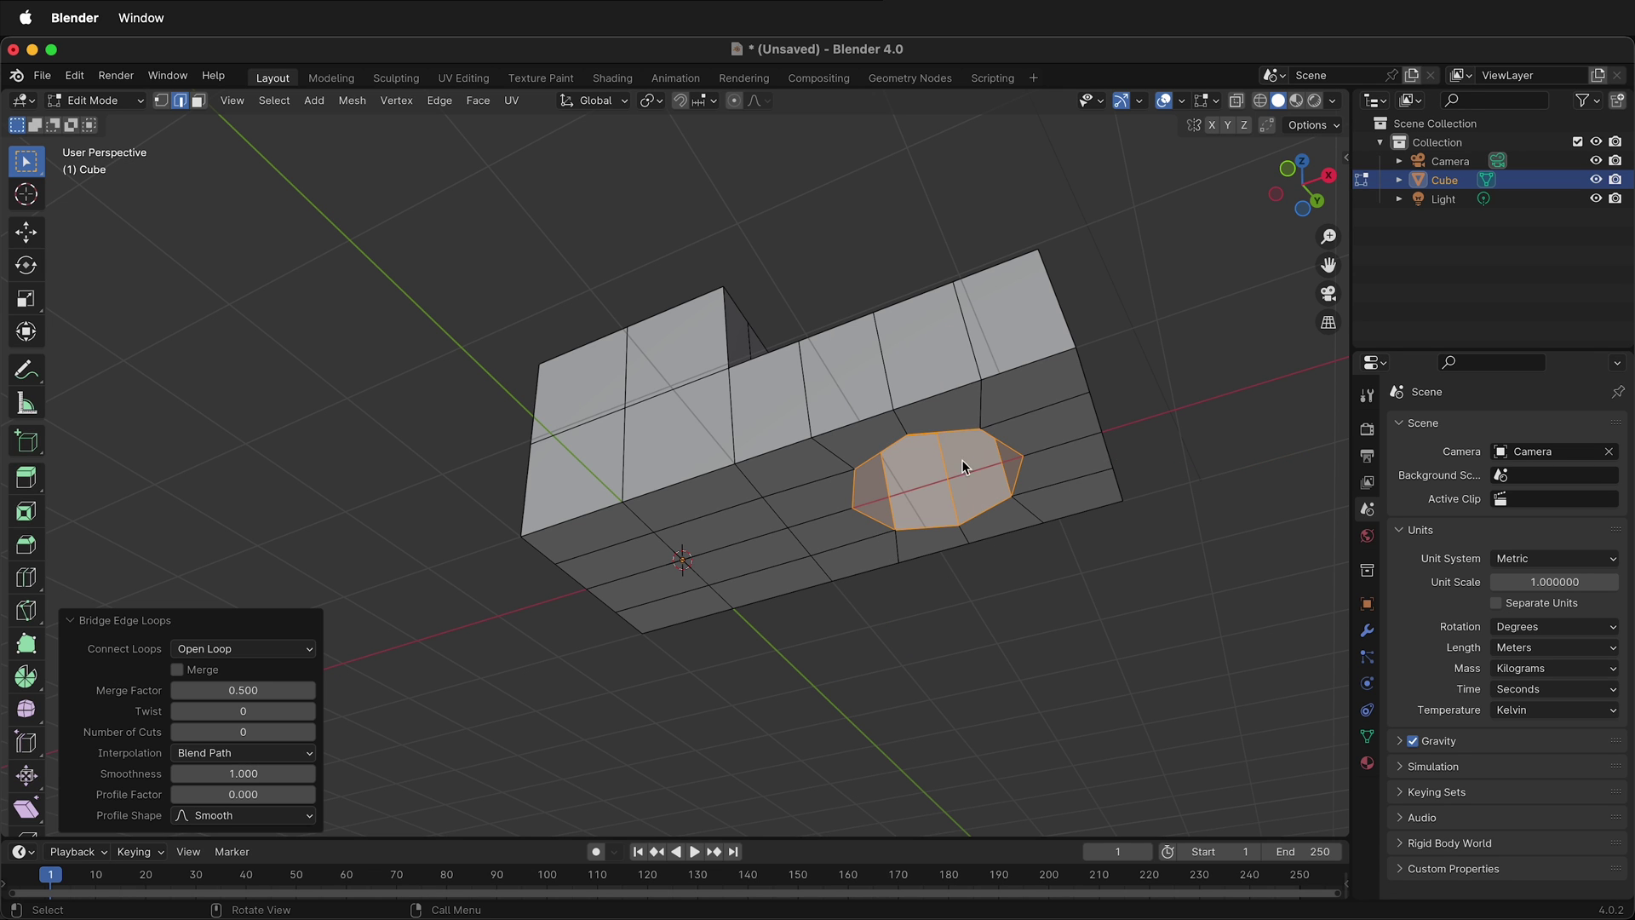
# Add a Subdivision Surface modifier to the cube mesh and set its viewport level to 2.
pyautogui.moveTo(886, 437); pyautogui.dragTo(882, 760, button='middle')
pyautogui.click(1032, 497)
pyautogui.moveTo(1033, 496); pyautogui.dragTo(1075, 375, button='middle')
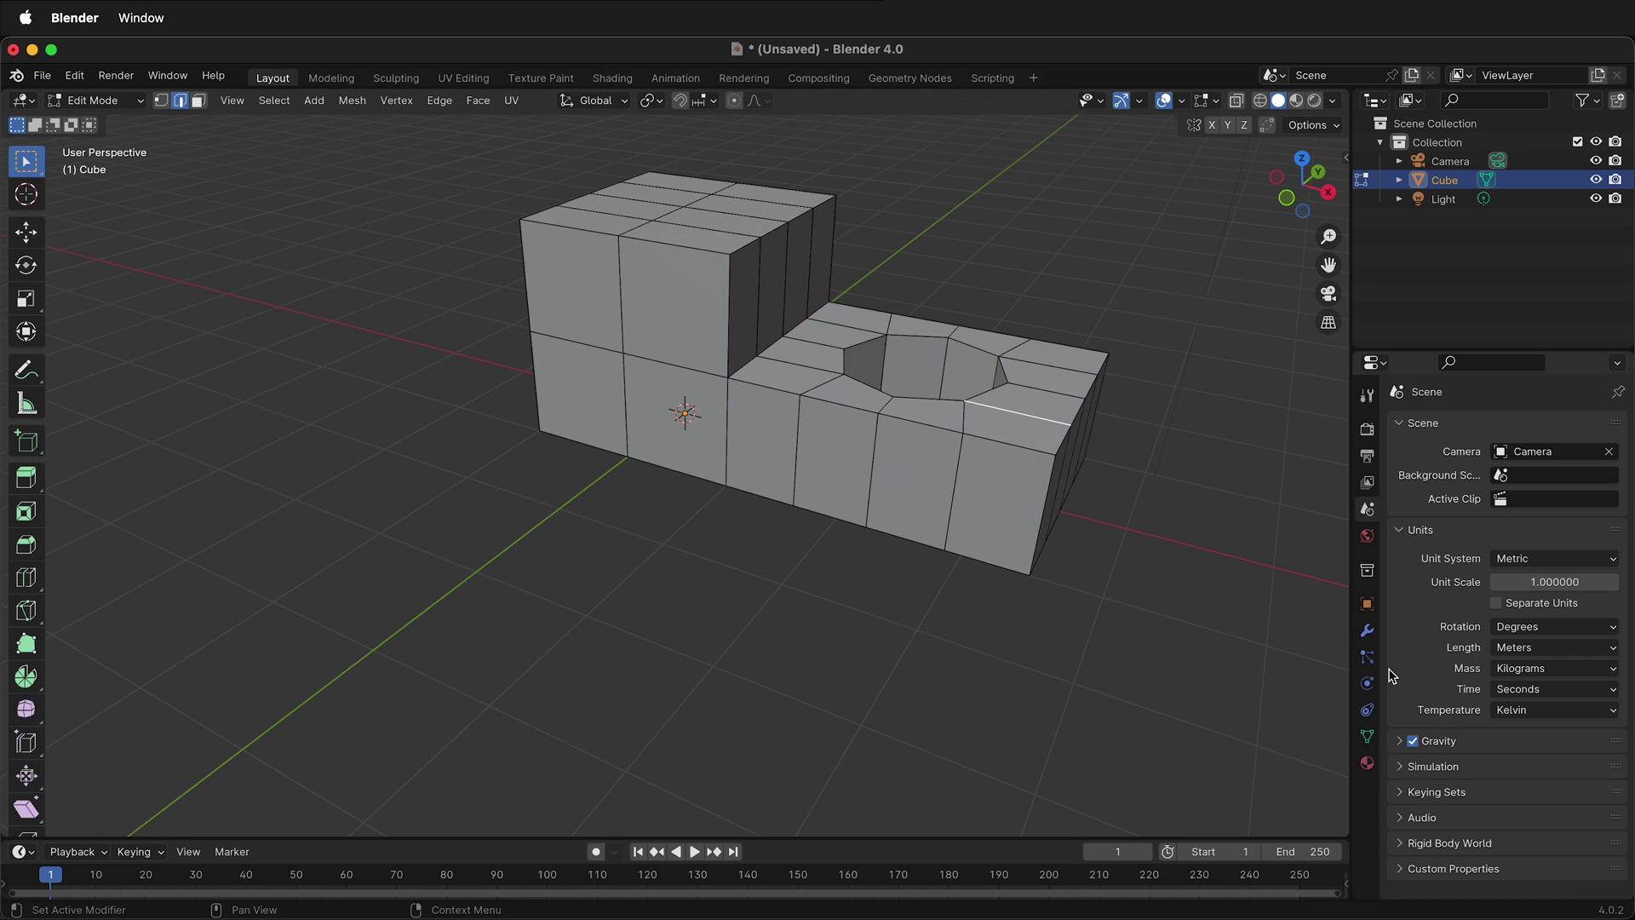
pyautogui.click(1362, 635)
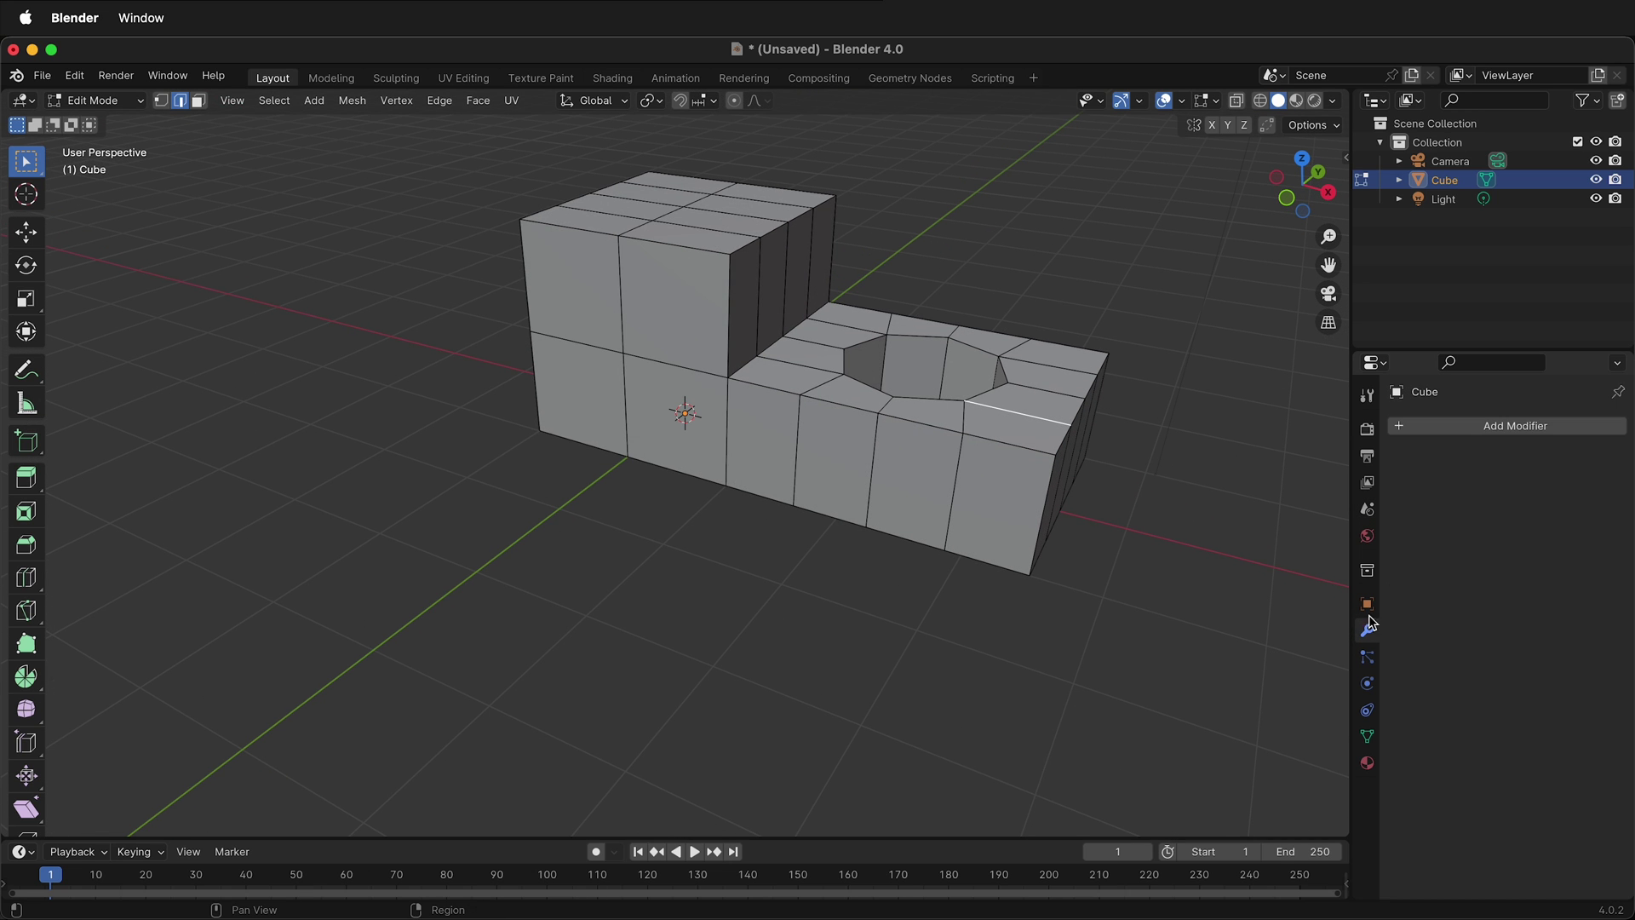
pyautogui.click(1474, 431)
pyautogui.moveTo(1478, 439)
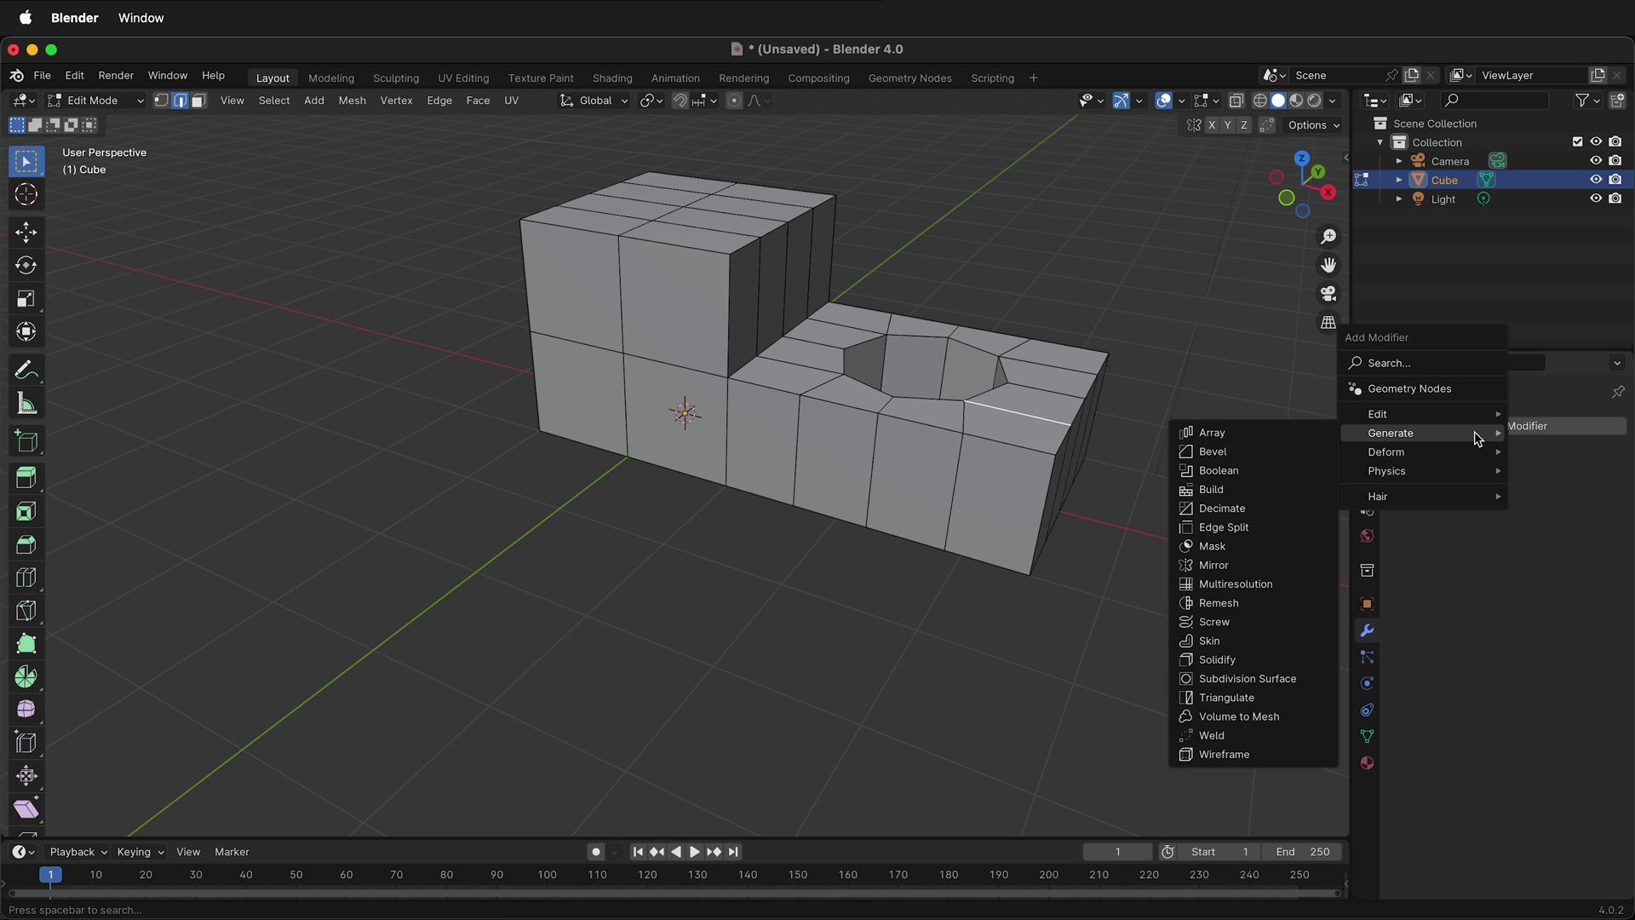
pyautogui.click(1250, 679)
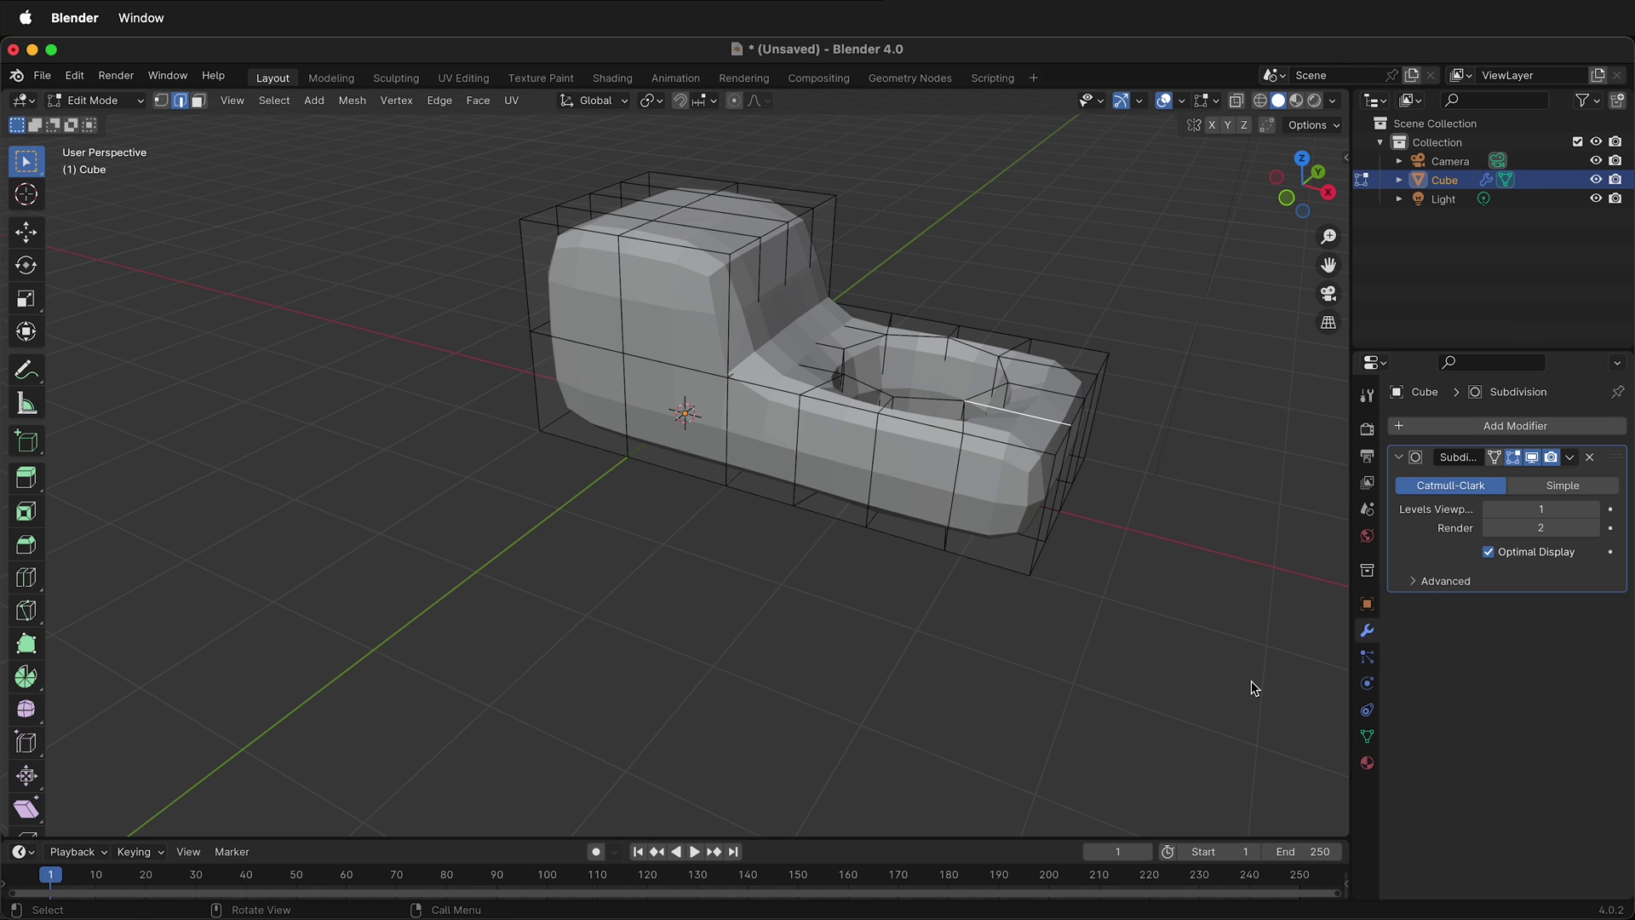
pyautogui.click(1593, 509)
# Turn off the Subdivision modifier's display in Edit Mode.
pyautogui.moveTo(1166, 463); pyautogui.dragTo(943, 457, button='middle')
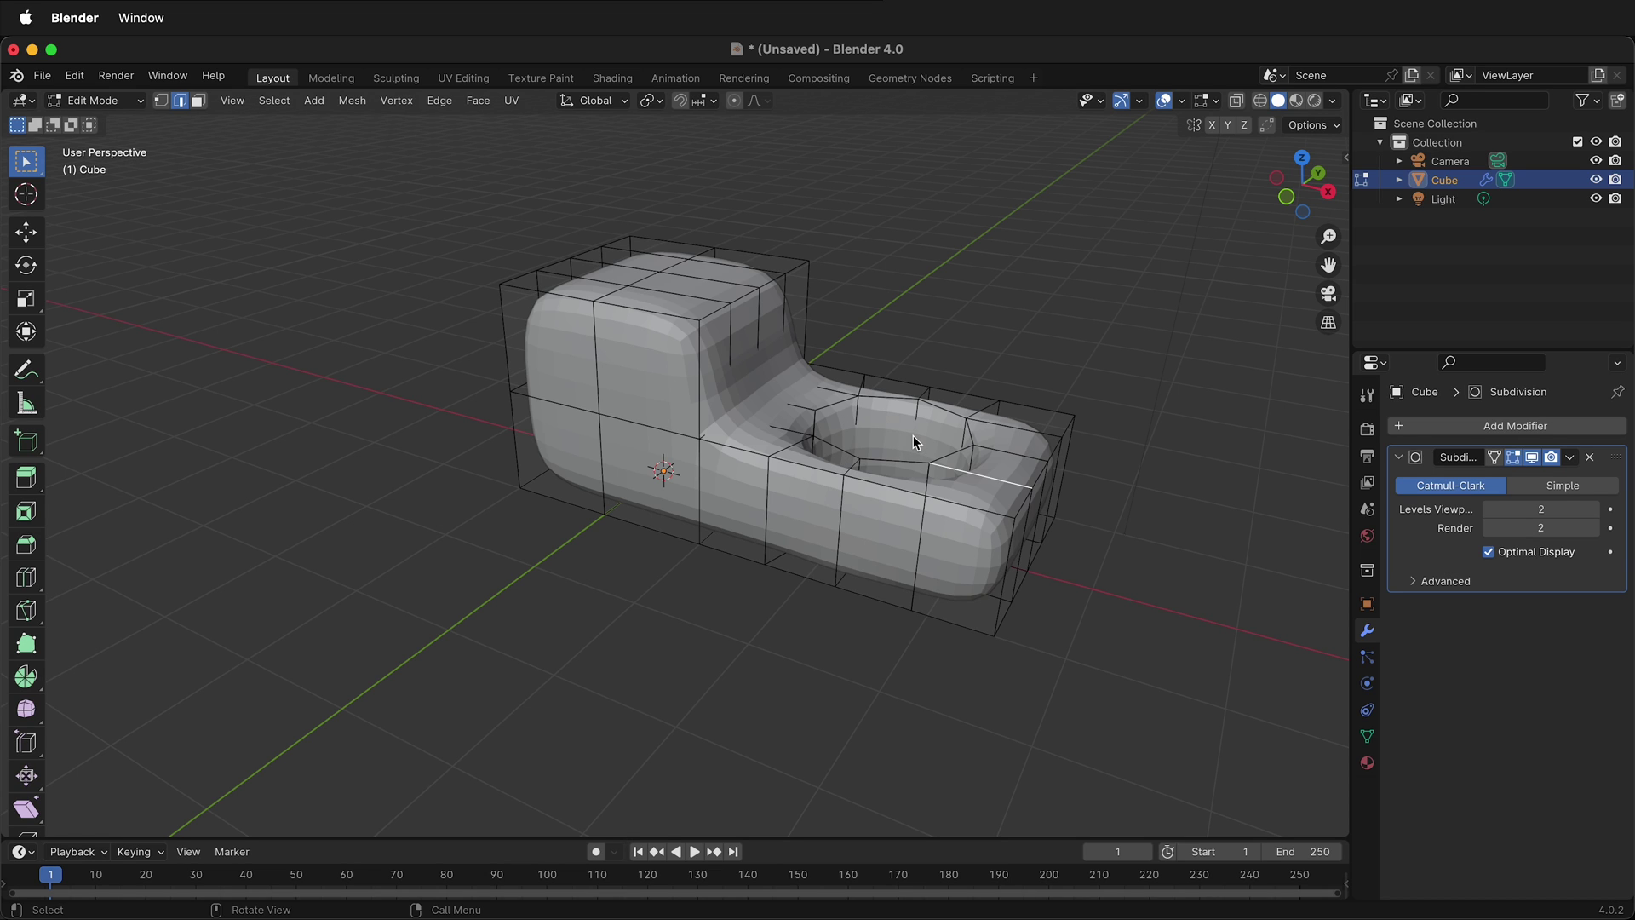
pyautogui.hotkey('ctrl', 'z')
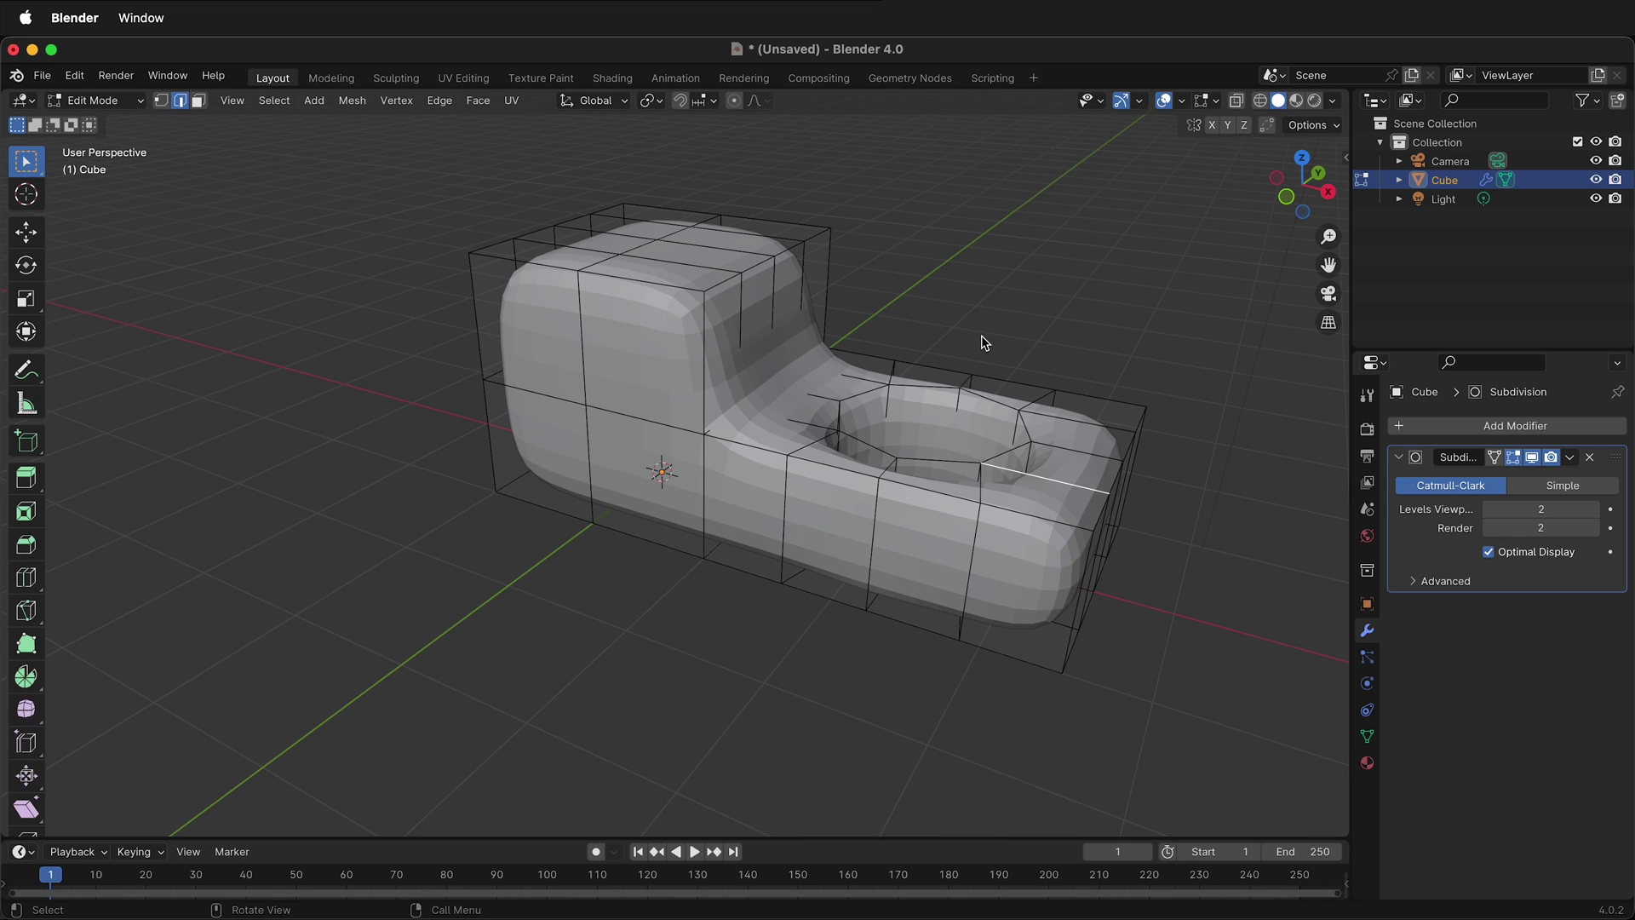
pyautogui.click(1514, 457)
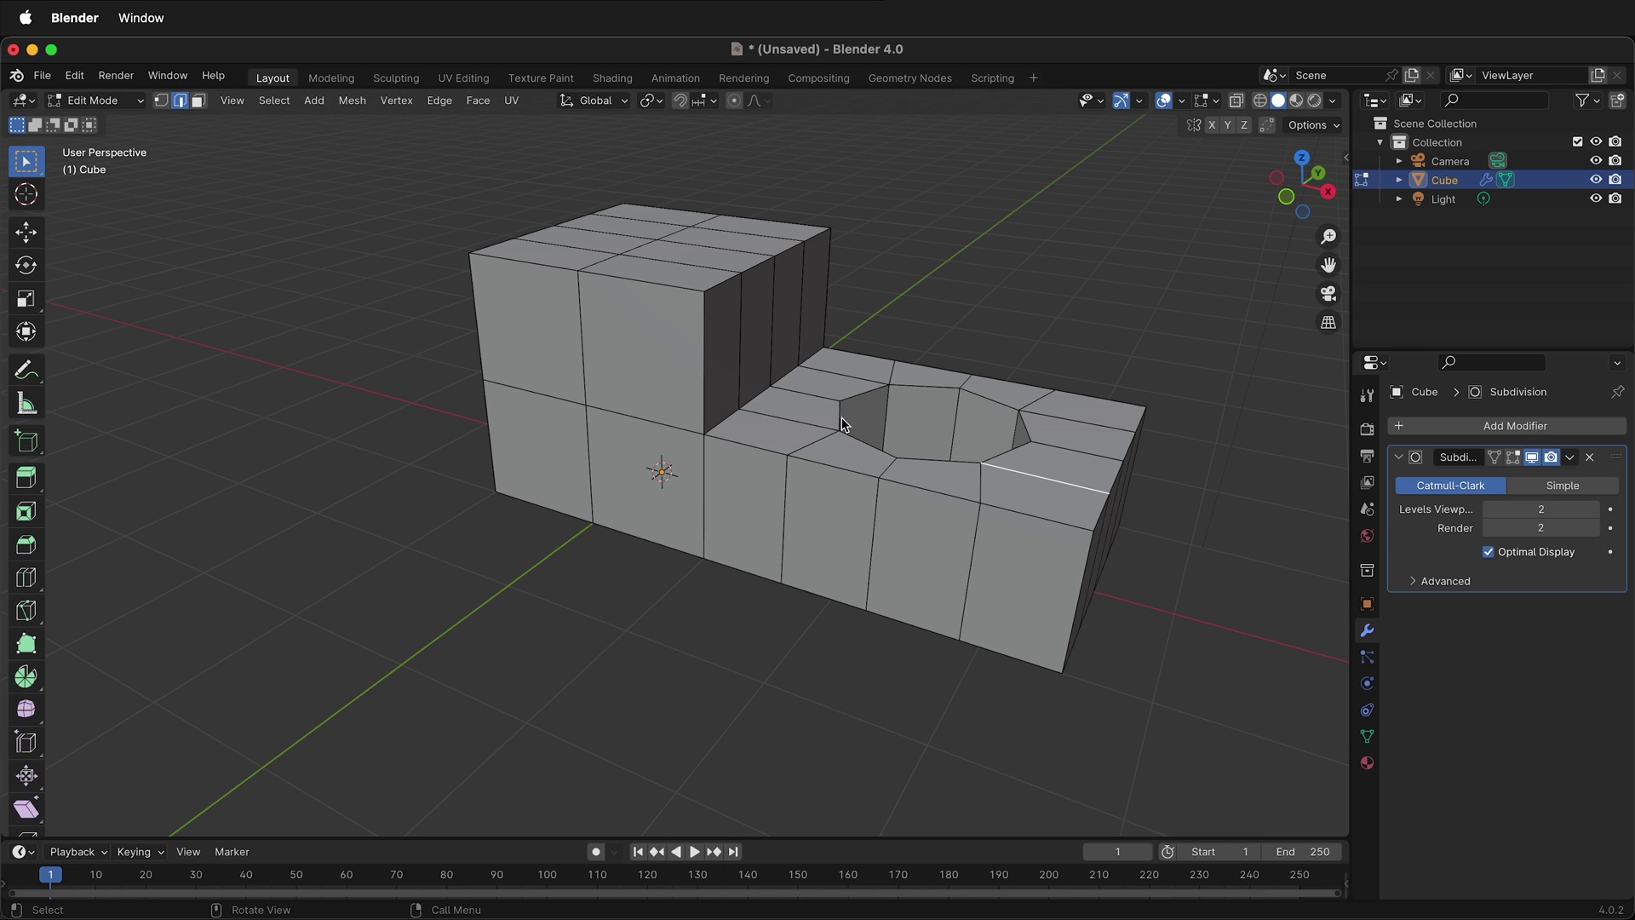
# Select the edges around the hole's rim on top of the low section.
pyautogui.click(867, 390)
pyautogui.keyDown('shift'); pyautogui.click(911, 388); pyautogui.keyUp('shift')
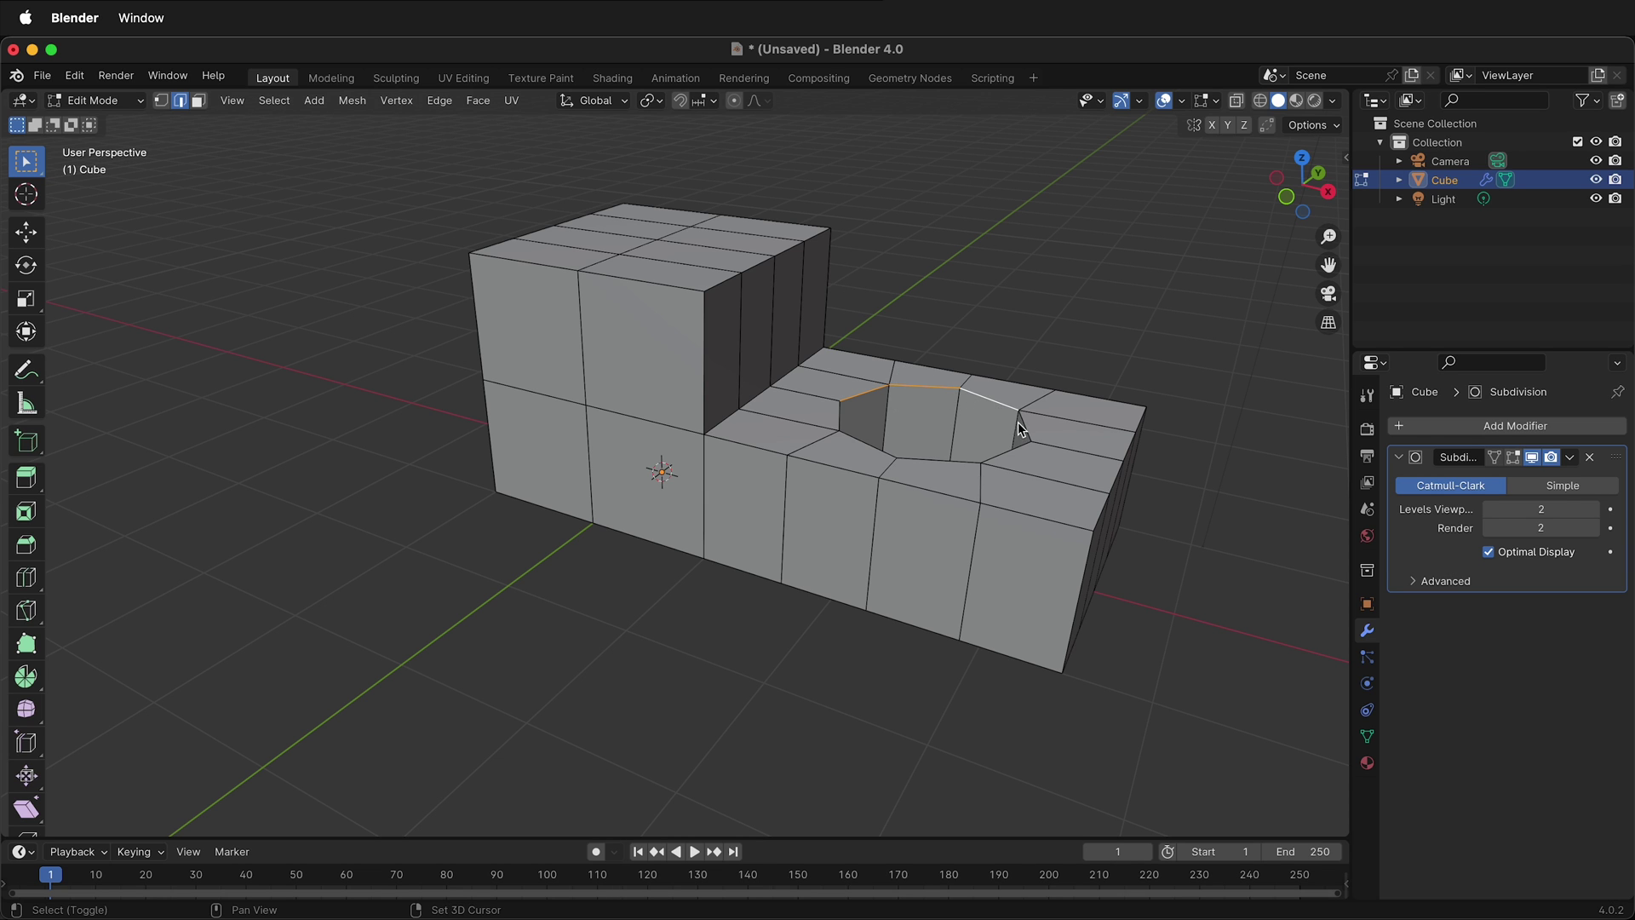
pyautogui.keyDown('shift'); pyautogui.click(1005, 451); pyautogui.keyUp('shift')
pyautogui.keyDown('shift'); pyautogui.click(937, 460); pyautogui.keyUp('shift')
pyautogui.keyDown('shift'); pyautogui.click(867, 444); pyautogui.keyUp('shift')
pyautogui.keyDown('shift'); pyautogui.click(840, 416); pyautogui.keyUp('shift')
# Add the edges around the hole's rim on the underside of the block to the selection.
pyautogui.moveTo(932, 569); pyautogui.dragTo(962, 624, button='middle')
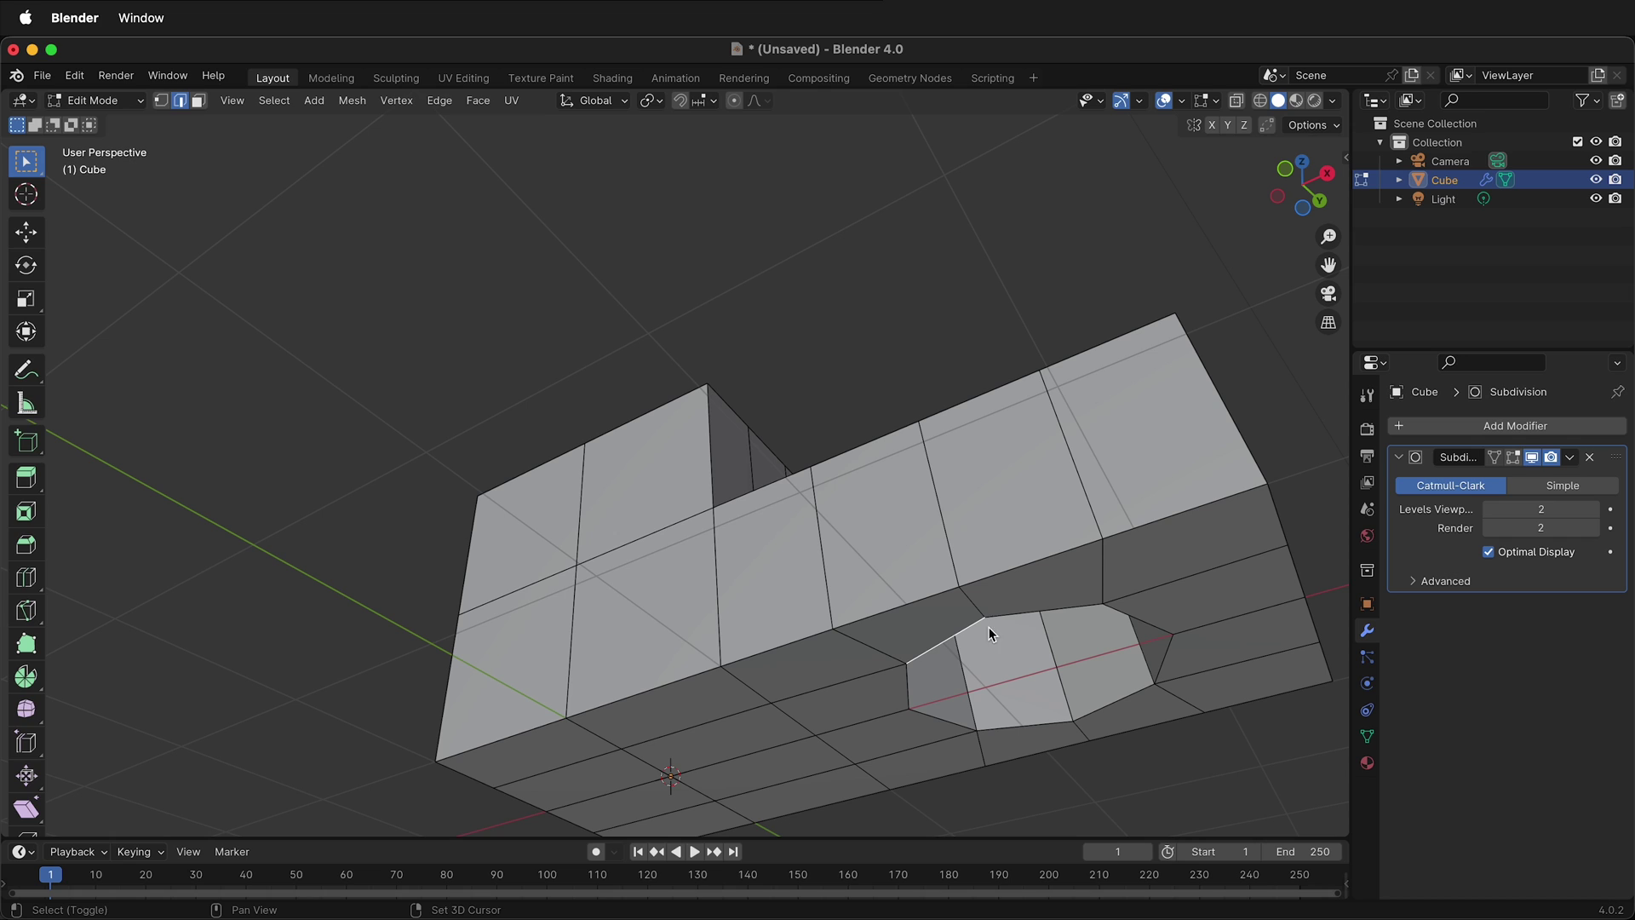
pyautogui.keyDown('shift'); pyautogui.click(1033, 611); pyautogui.keyUp('shift')
pyautogui.keyDown('shift'); pyautogui.click(1138, 620); pyautogui.keyUp('shift')
pyautogui.keyDown('shift'); pyautogui.click(1164, 657); pyautogui.keyUp('shift')
pyautogui.keyDown('shift'); pyautogui.click(1005, 726); pyautogui.keyUp('shift')
pyautogui.keyDown('shift'); pyautogui.click(930, 717); pyautogui.keyUp('shift')
pyautogui.keyDown('shift'); pyautogui.click(908, 691); pyautogui.keyUp('shift')
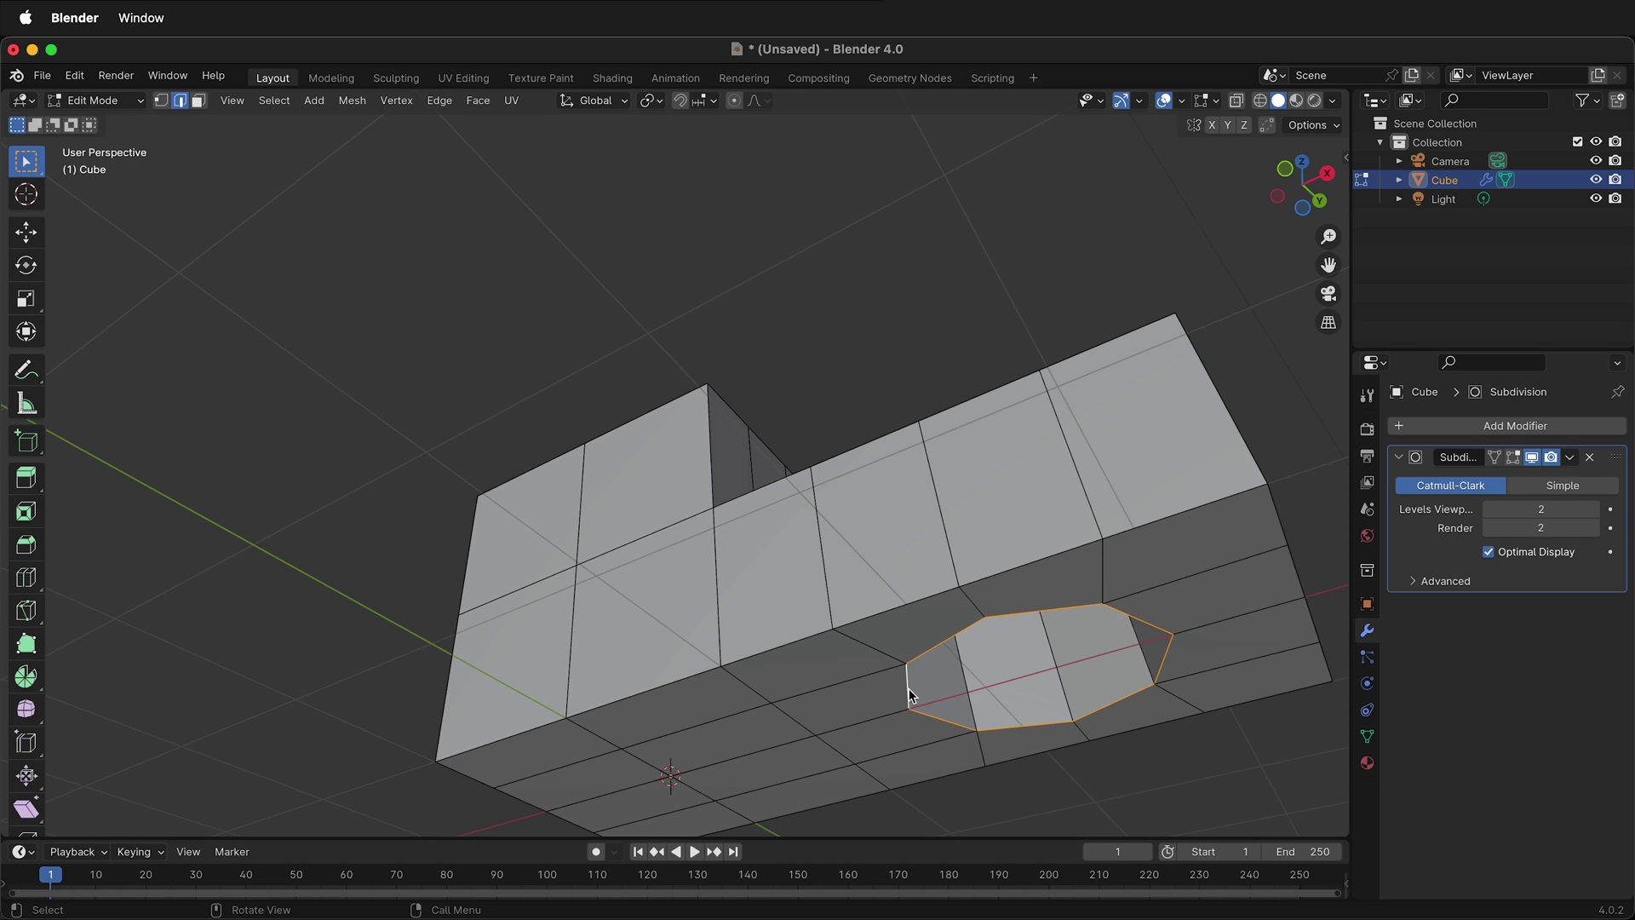
# Bevel the selected edges of both hole rims using 2 segments.
pyautogui.hotkey('ctrl', 'e')
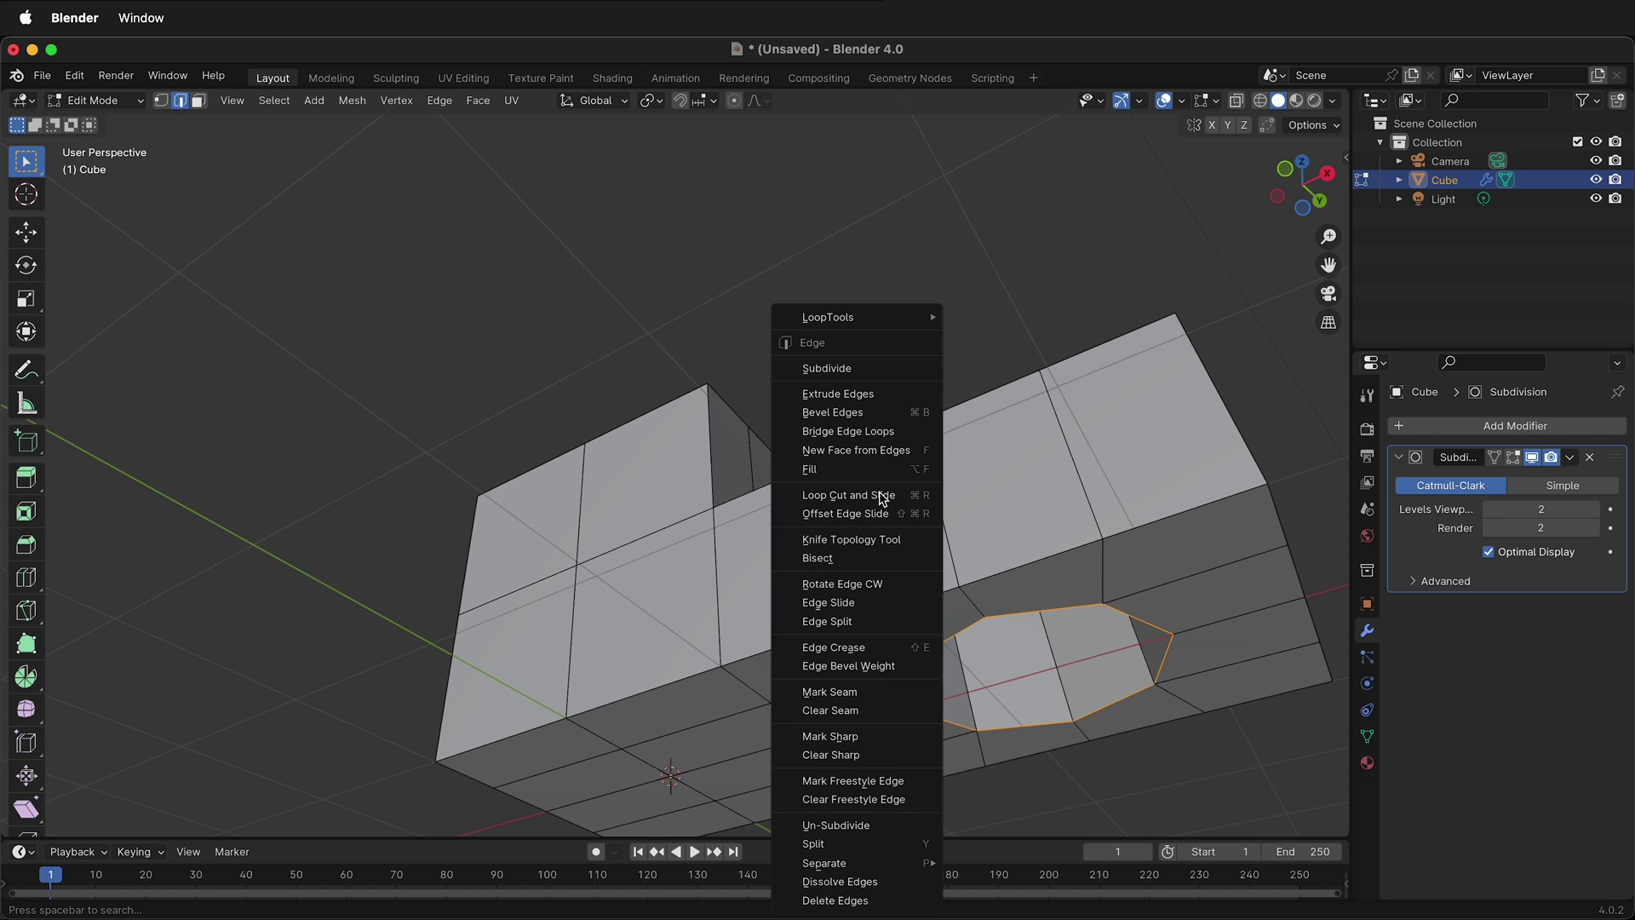
pyautogui.click(880, 414)
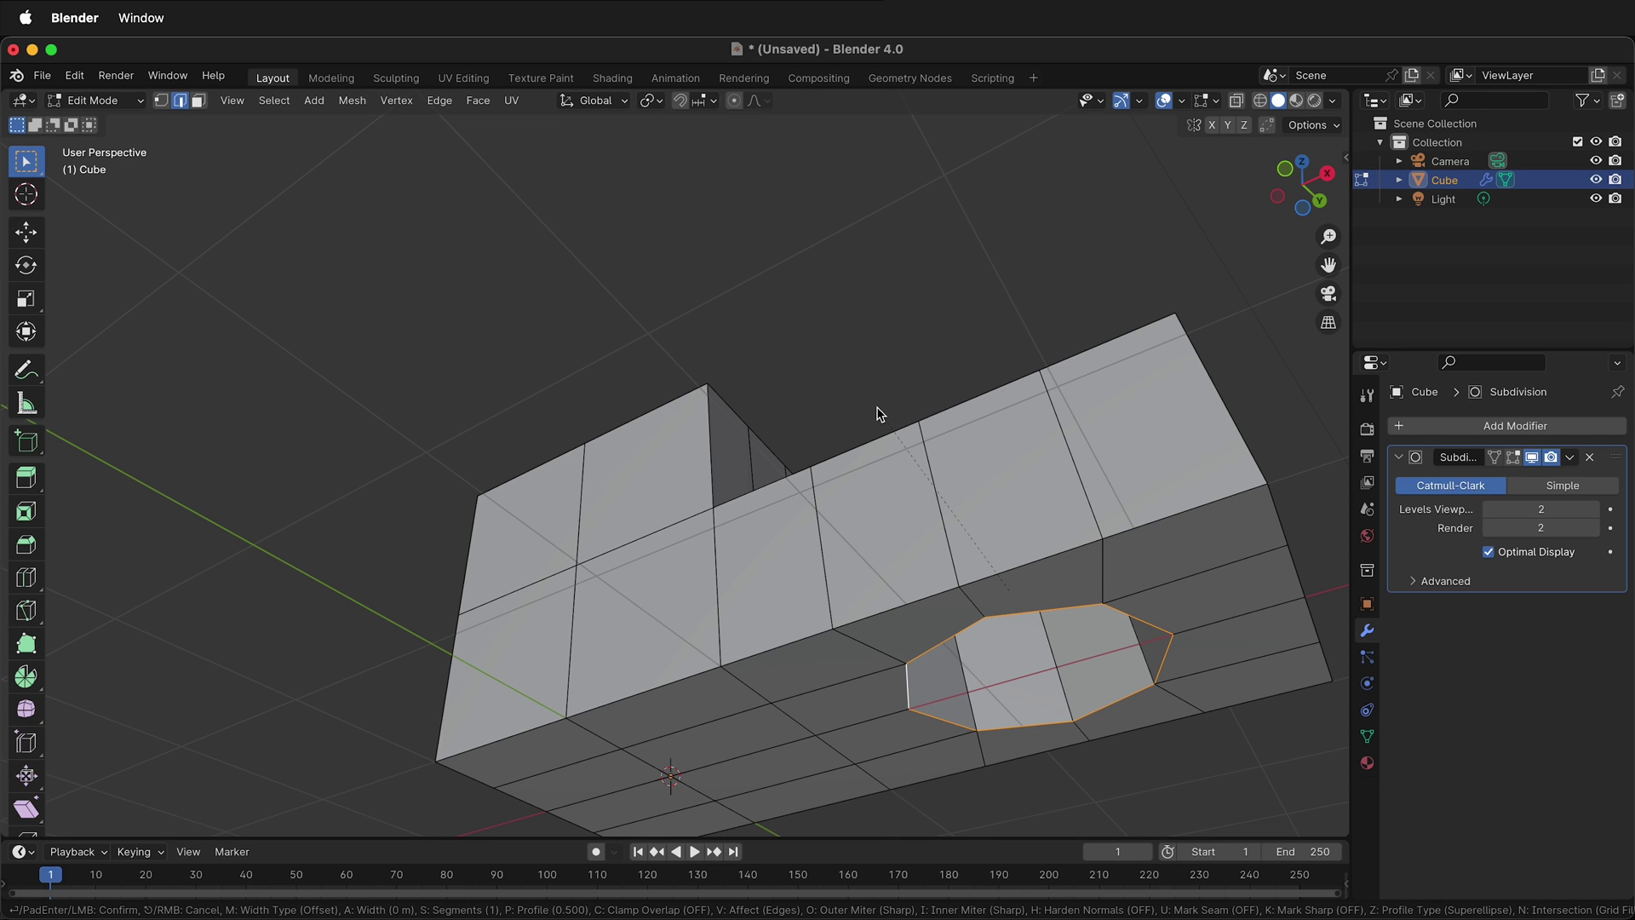
pyautogui.click(880, 414)
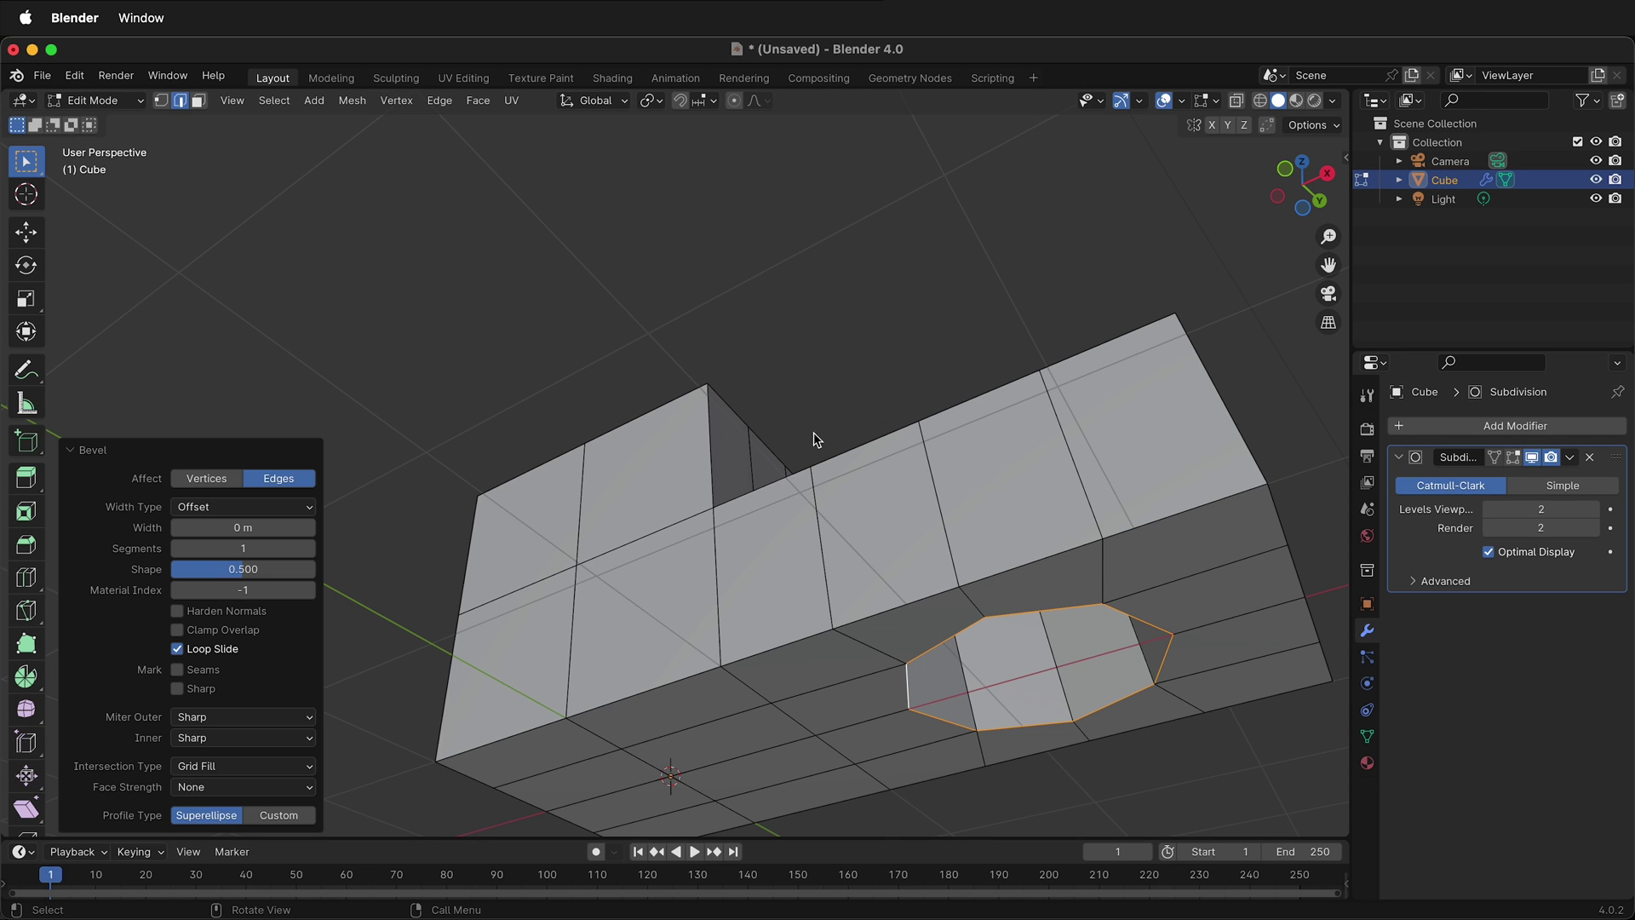
pyautogui.click(308, 549)
pyautogui.moveTo(1046, 504); pyautogui.dragTo(661, 570, button='middle')
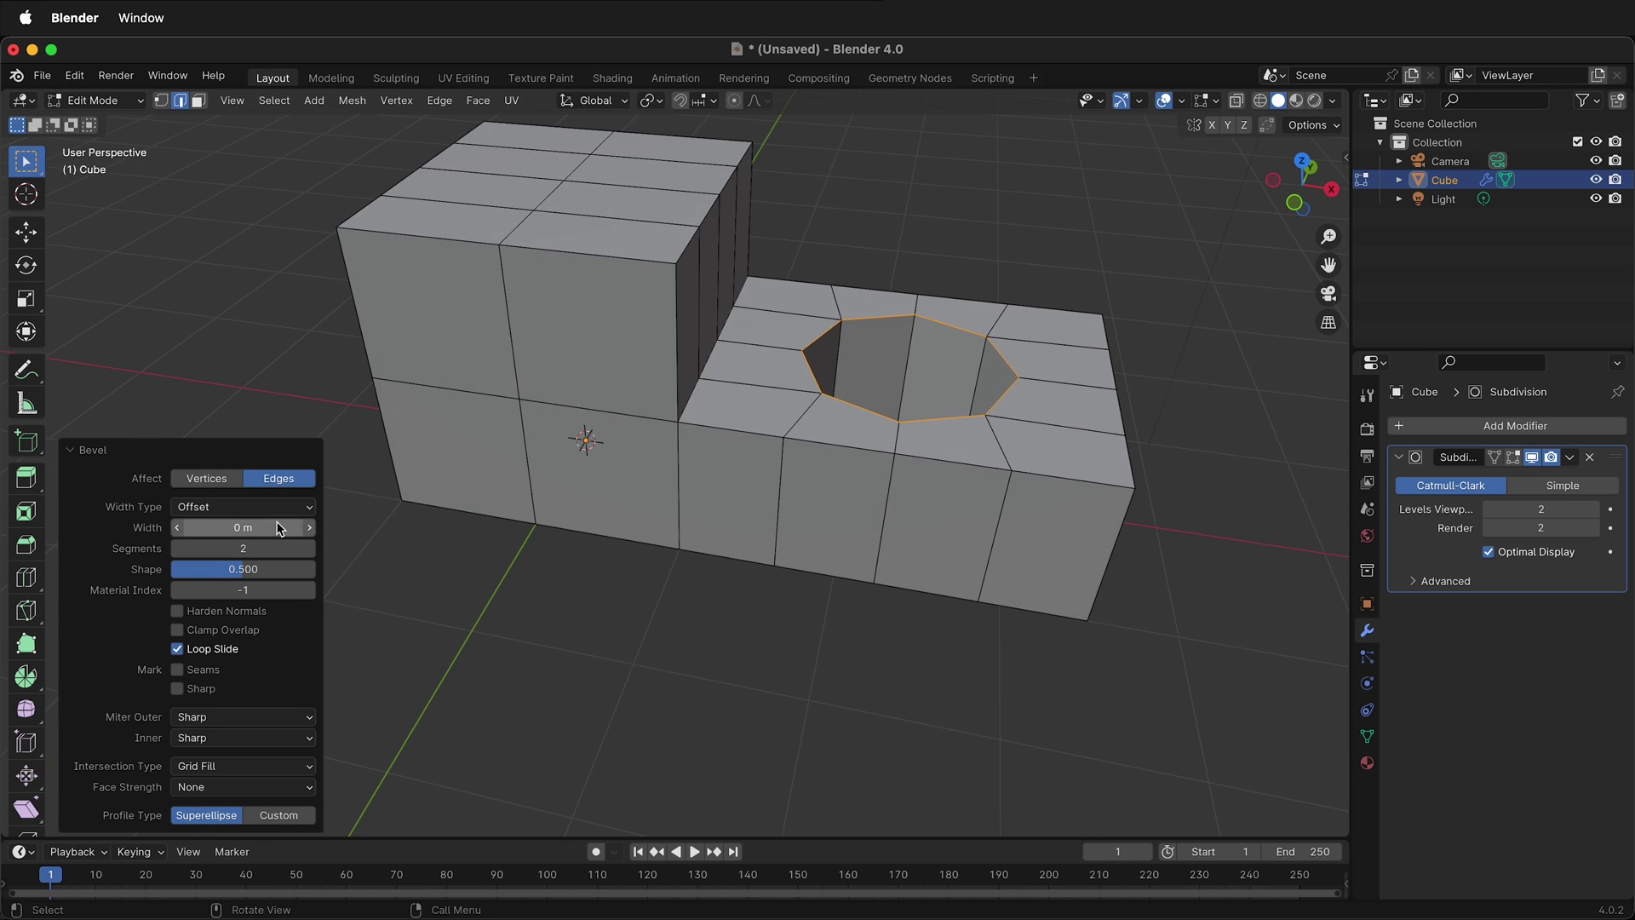
# Set the rim bevel's width to 0.1 m and its shape to 1.000.
pyautogui.click(251, 534)
pyautogui.write('.1')
pyautogui.press('Return')
pyautogui.scroll(5, 871, 338)
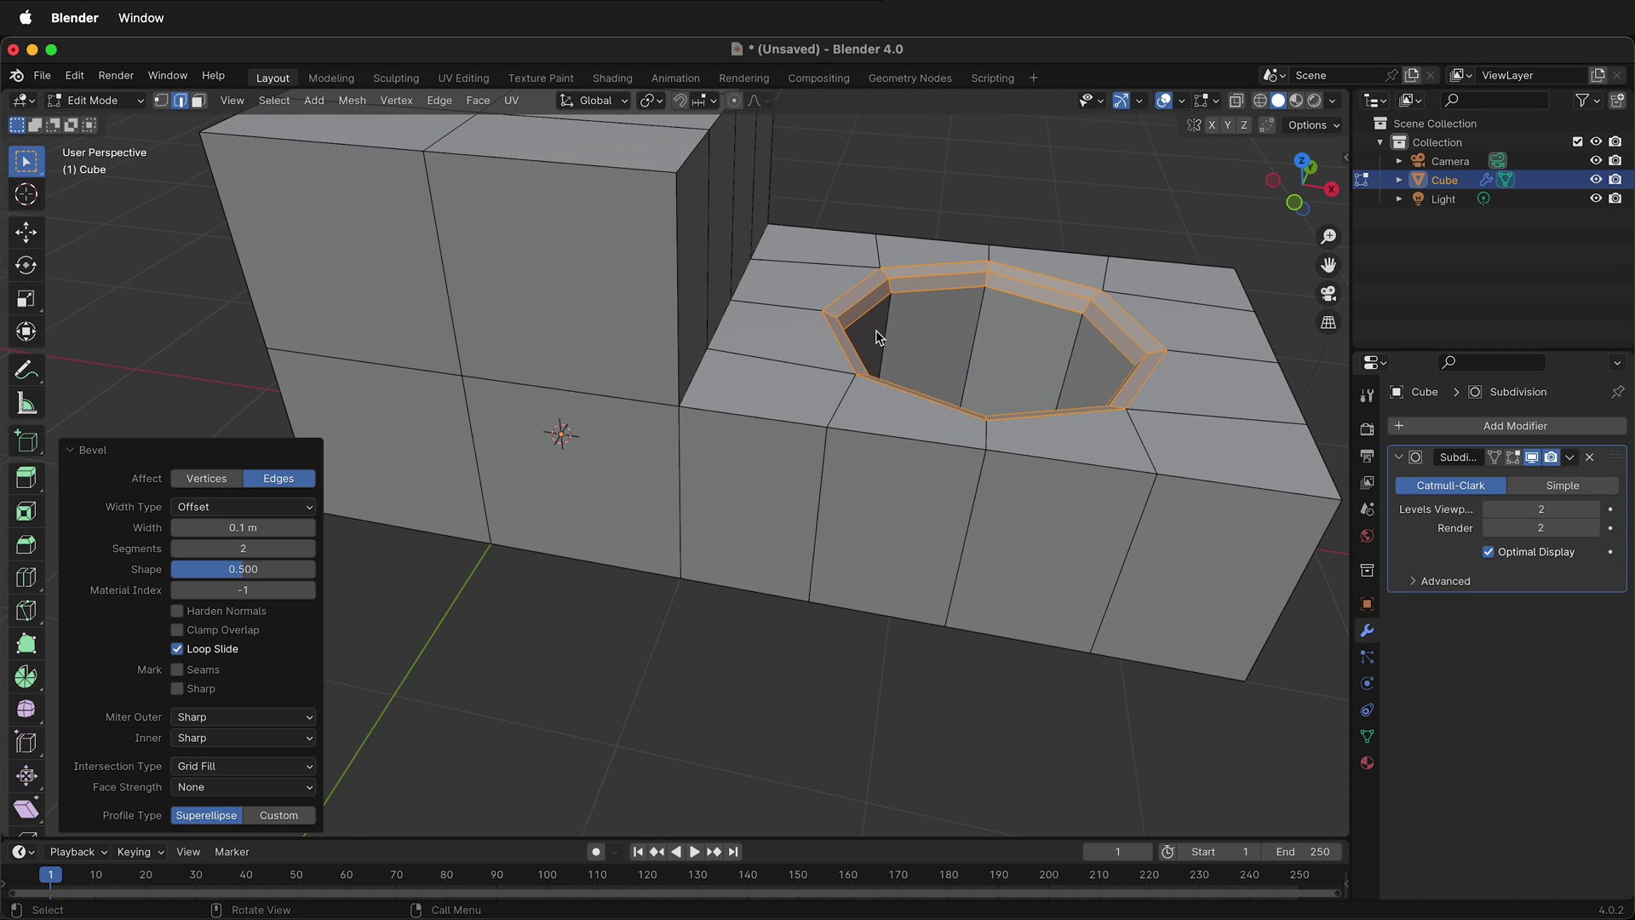
pyautogui.moveTo(1080, 234); pyautogui.dragTo(1046, 440, button='middle')
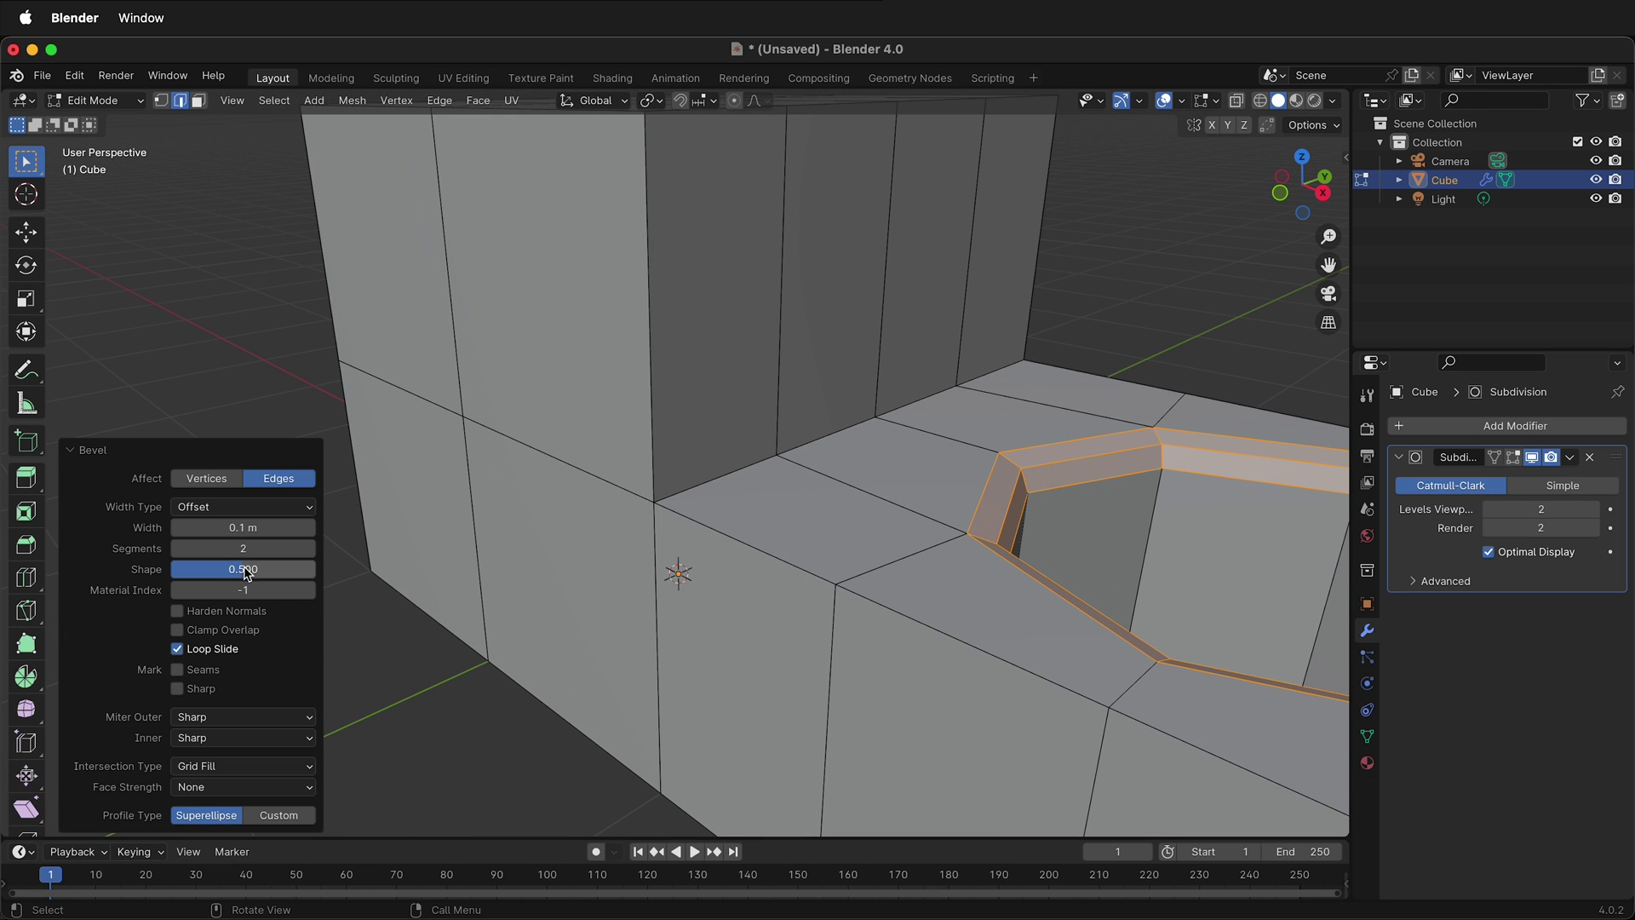
pyautogui.moveTo(243, 569); pyautogui.dragTo(315, 569)
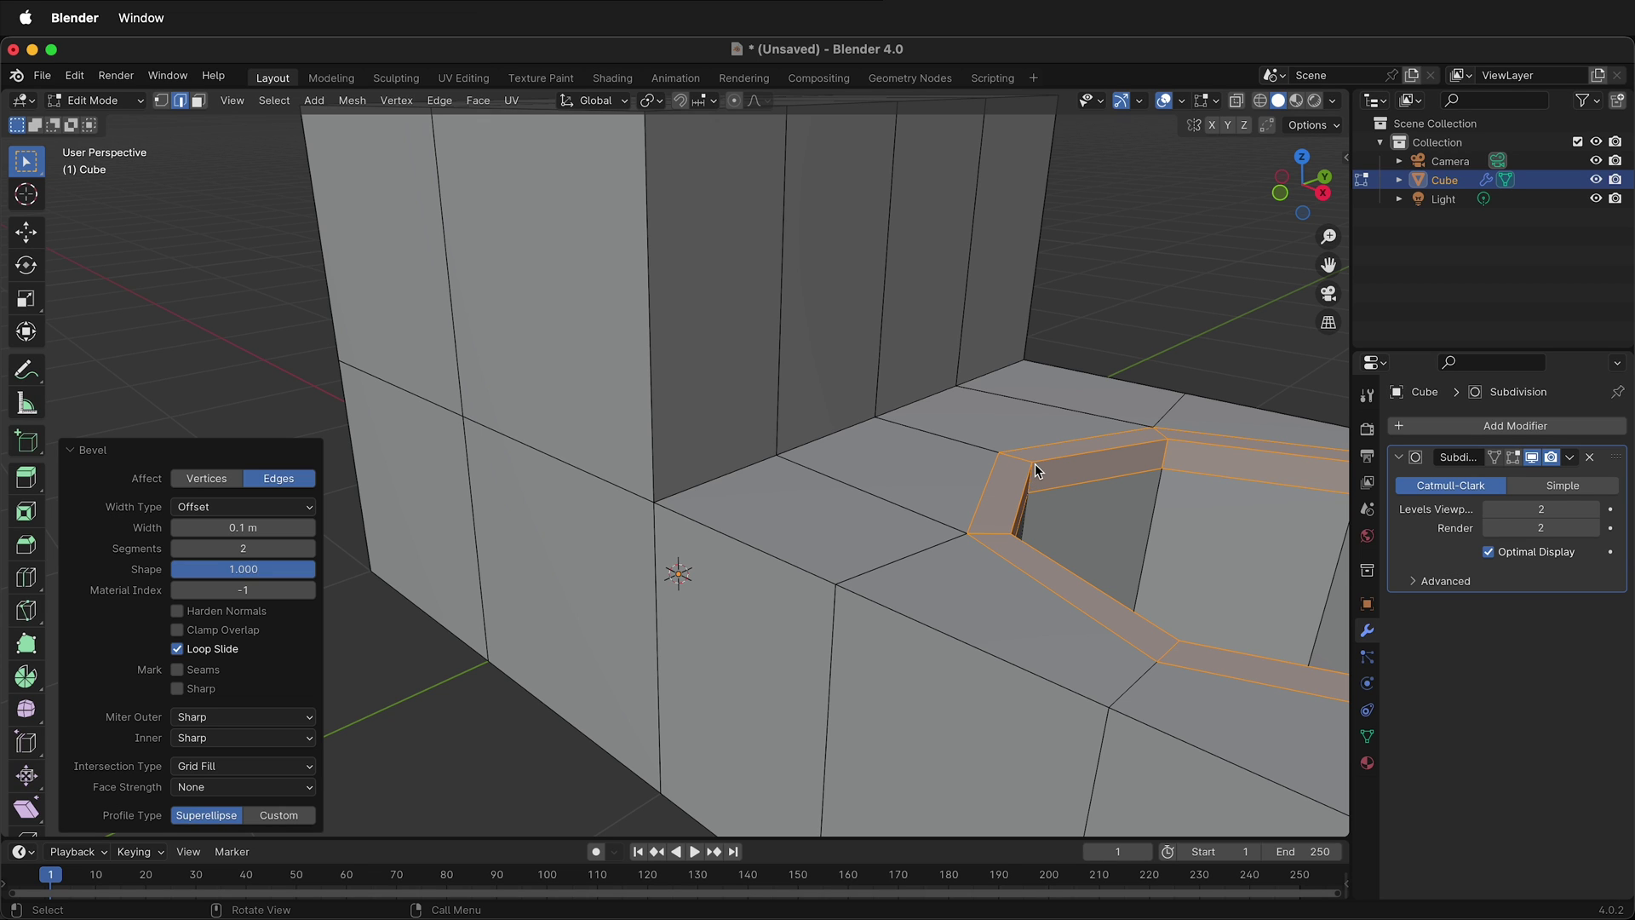
pyautogui.click(680, 536)
# Show the Subdivision modifier's result in Edit Mode, and apply Shade Smooth to the object in Object Mode.
pyautogui.scroll(-4, 896, 452)
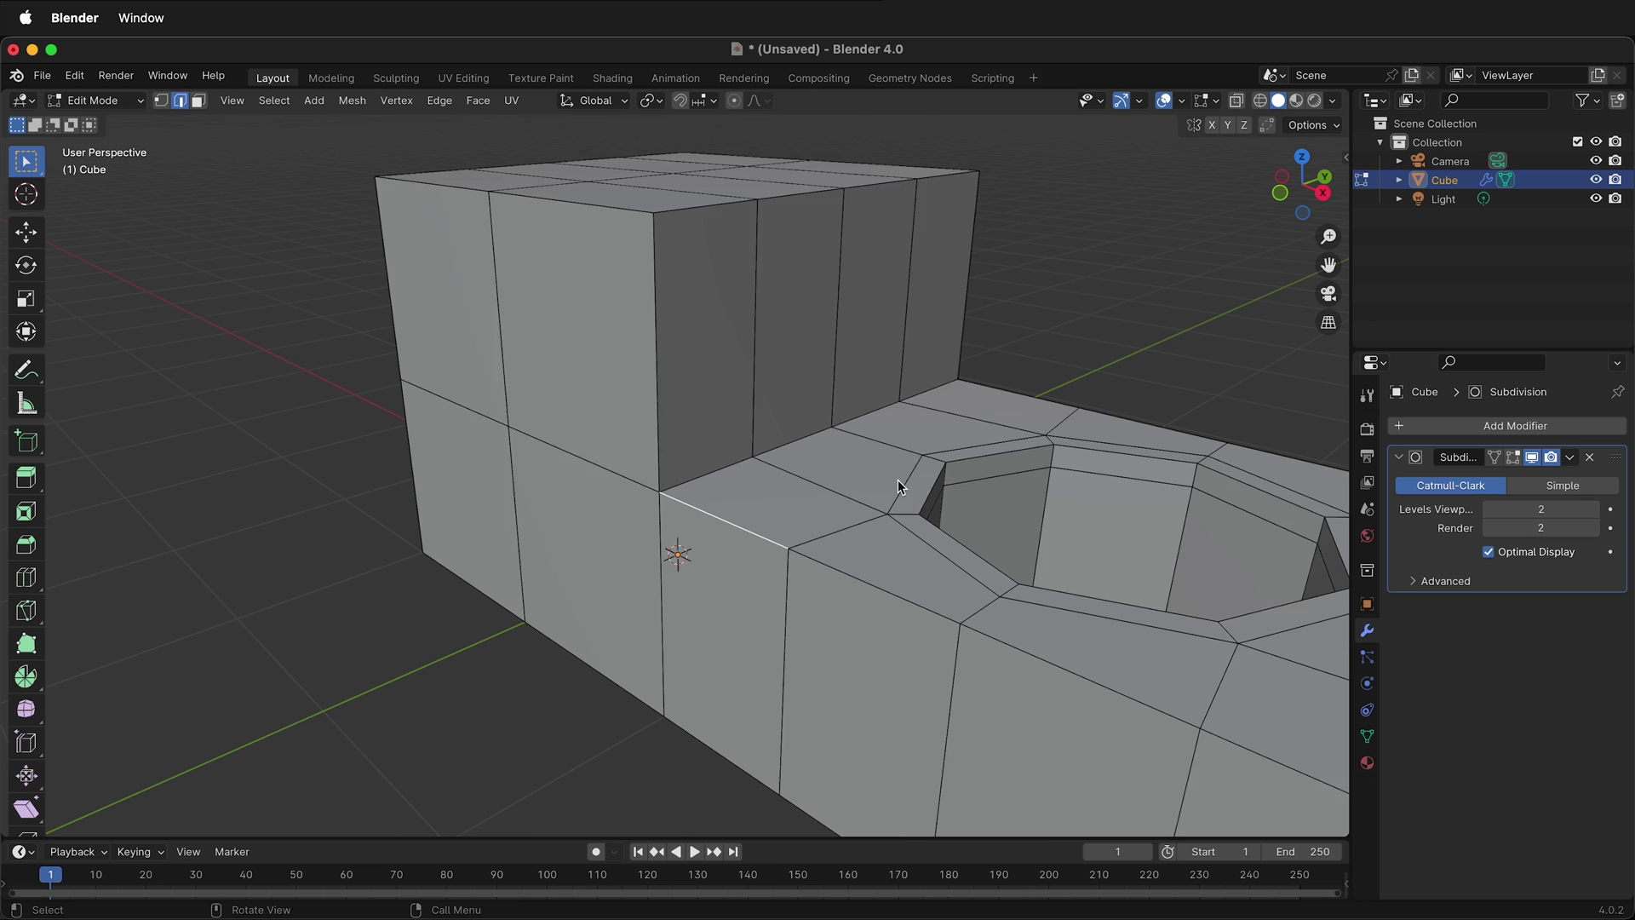
pyautogui.click(1514, 458)
pyautogui.moveTo(1235, 579); pyautogui.dragTo(1059, 631, button='middle')
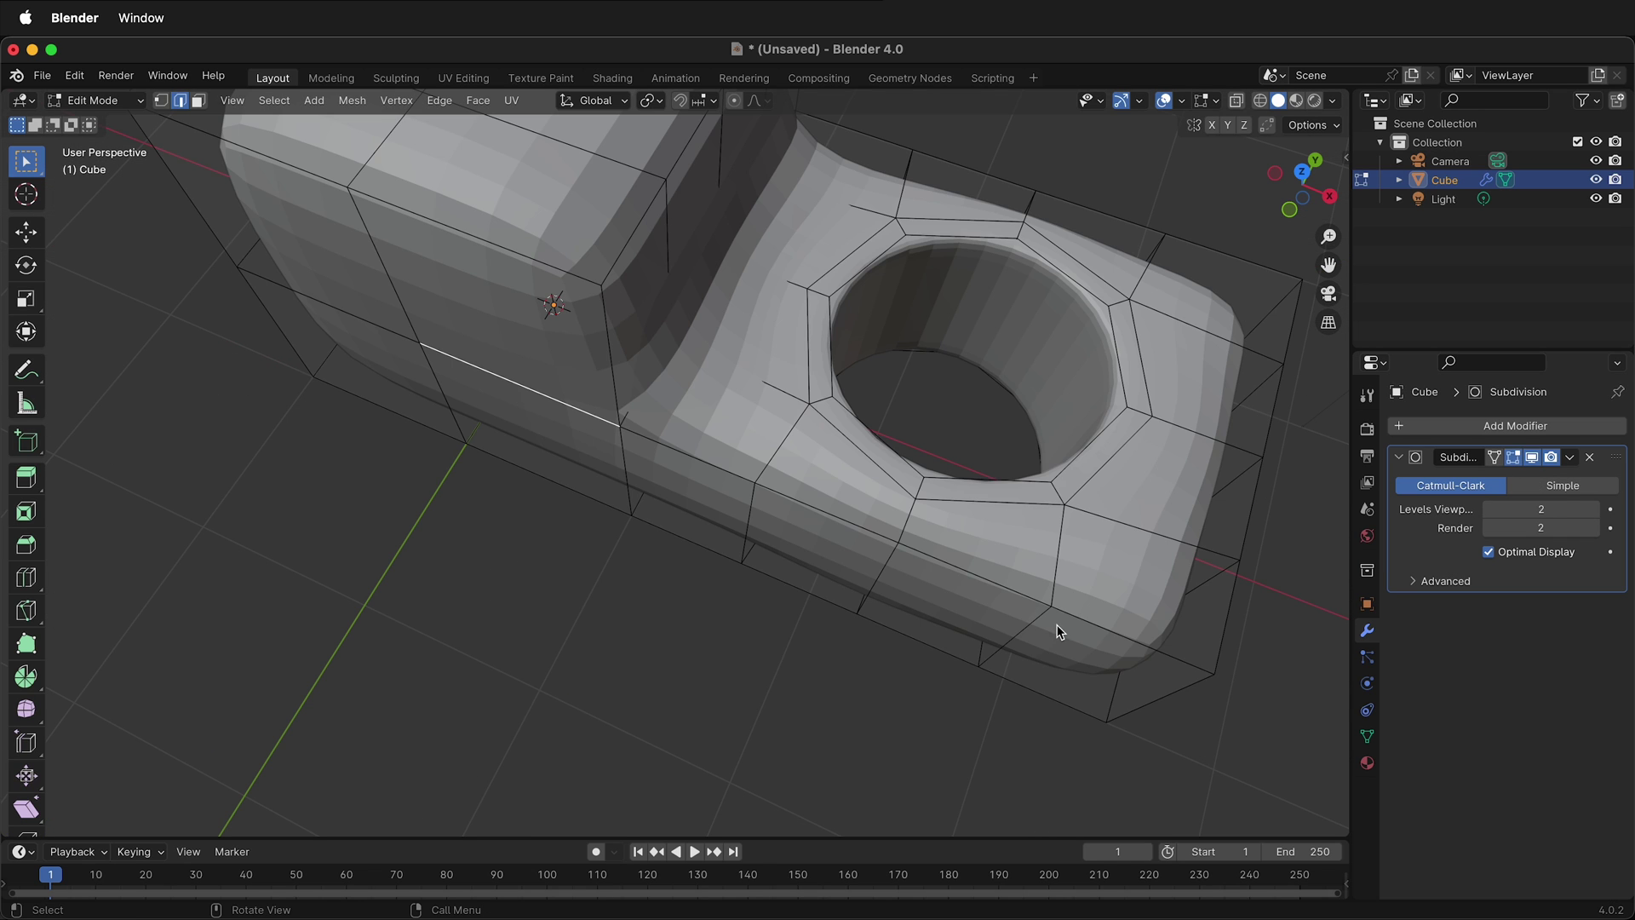
pyautogui.press('Tab')
pyautogui.rightClick(775, 353)
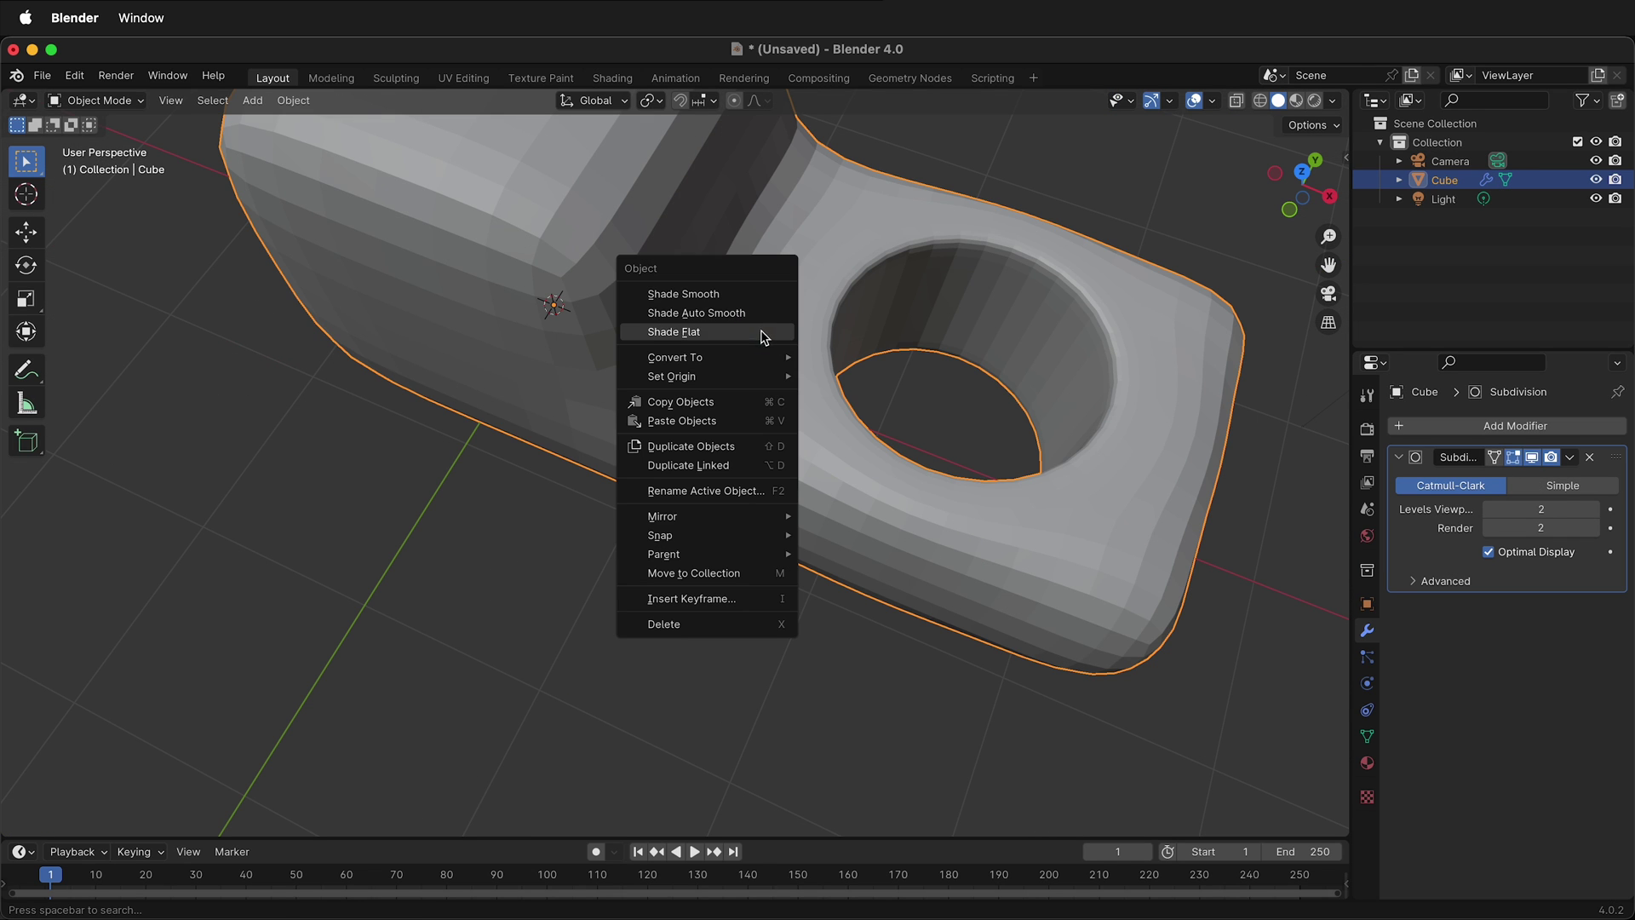
pyautogui.click(744, 294)
pyautogui.moveTo(887, 657); pyautogui.dragTo(1033, 464, button='middle')
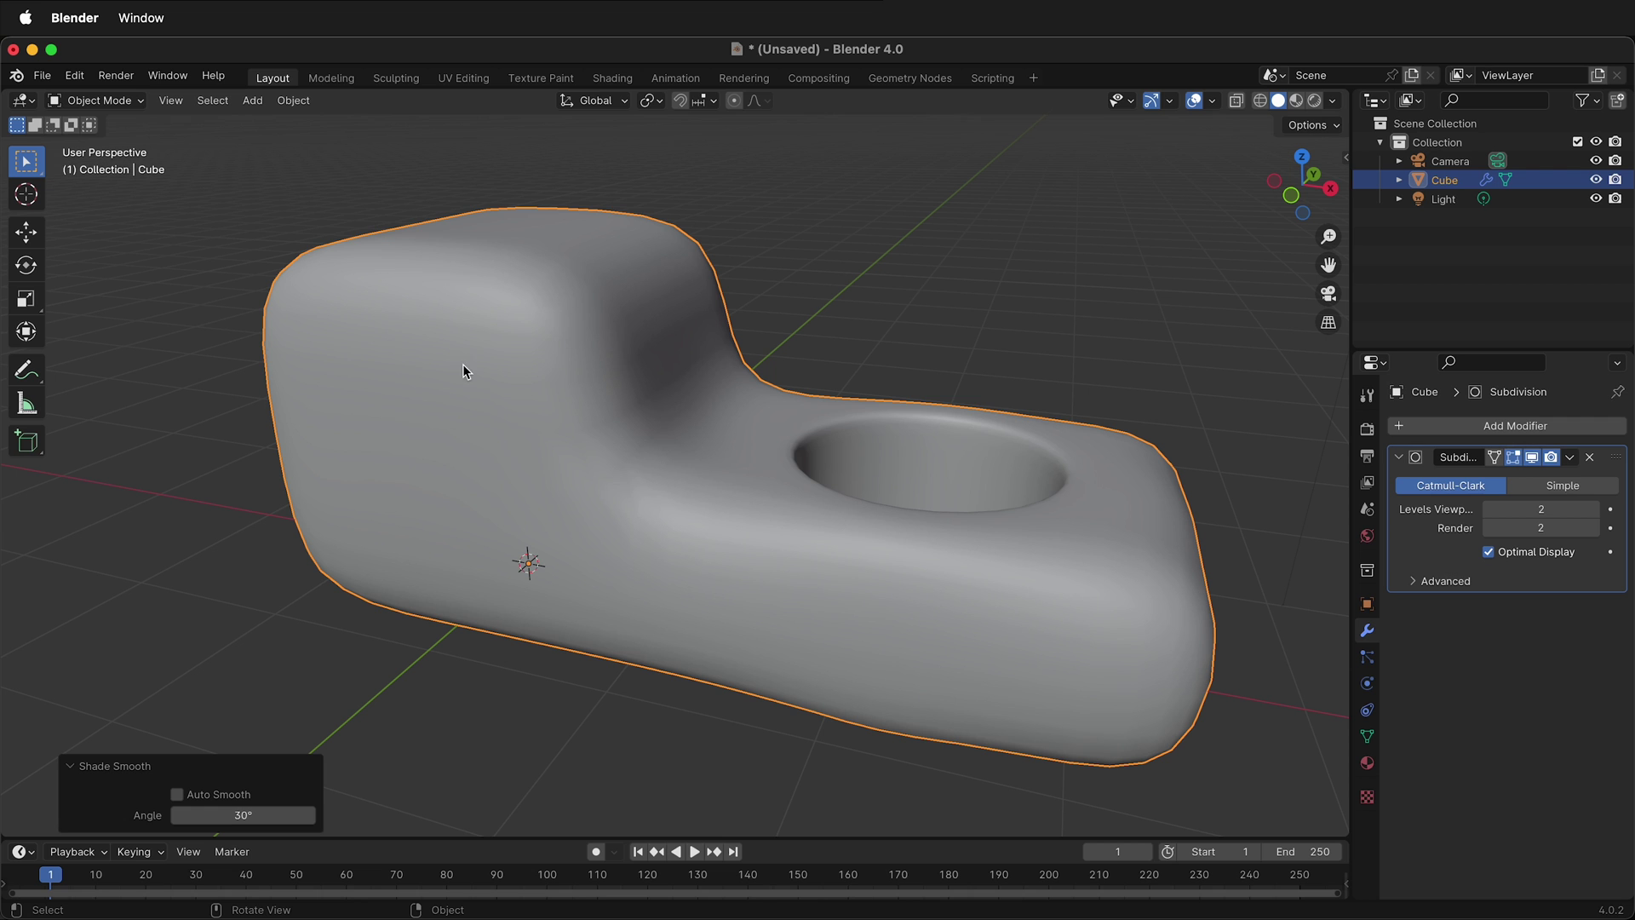
pyautogui.moveTo(1040, 569); pyautogui.dragTo(938, 601, button='middle')
# Turn off the Subdivision modifier's display in Edit Mode and return the object to flat shading.
pyautogui.press('Tab')
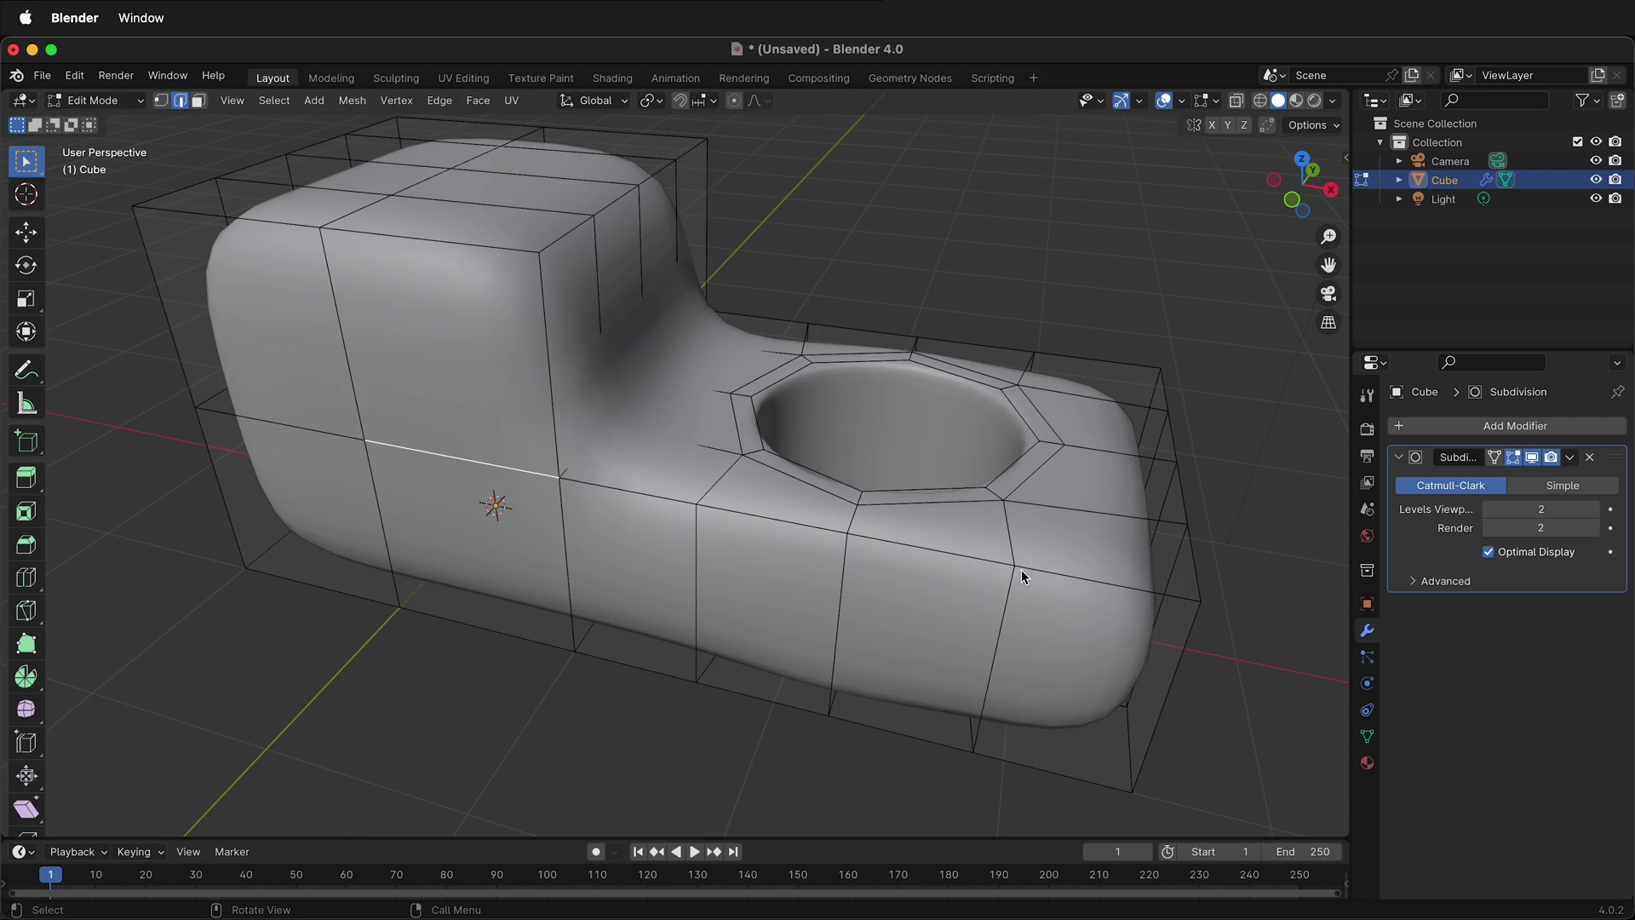
pyautogui.click(1514, 458)
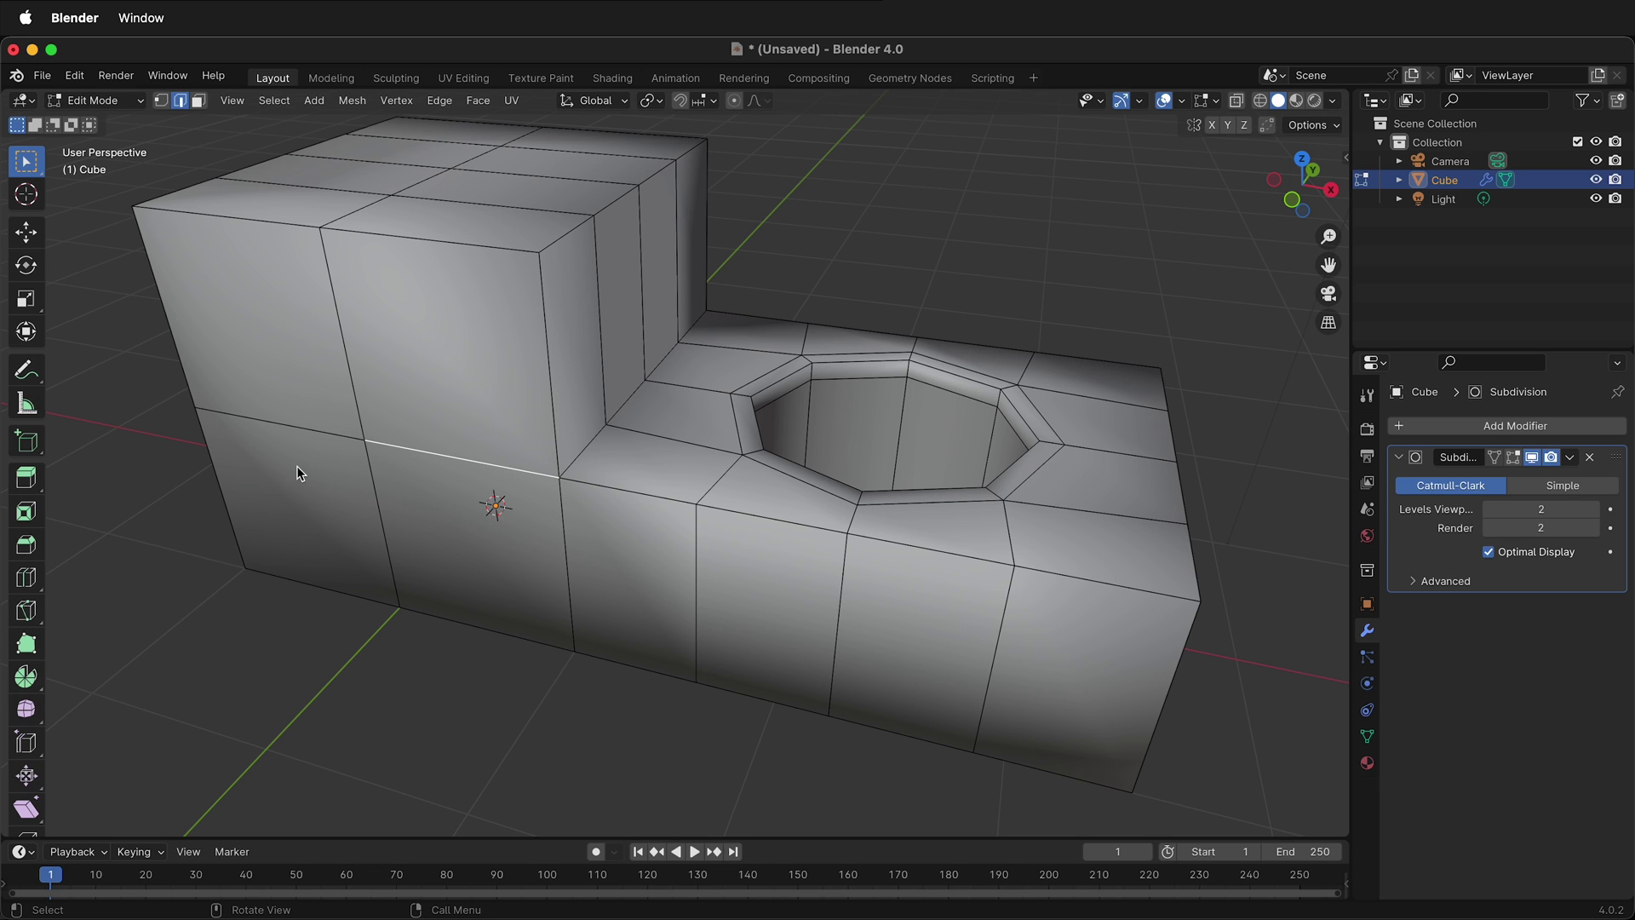
pyautogui.press('Tab')
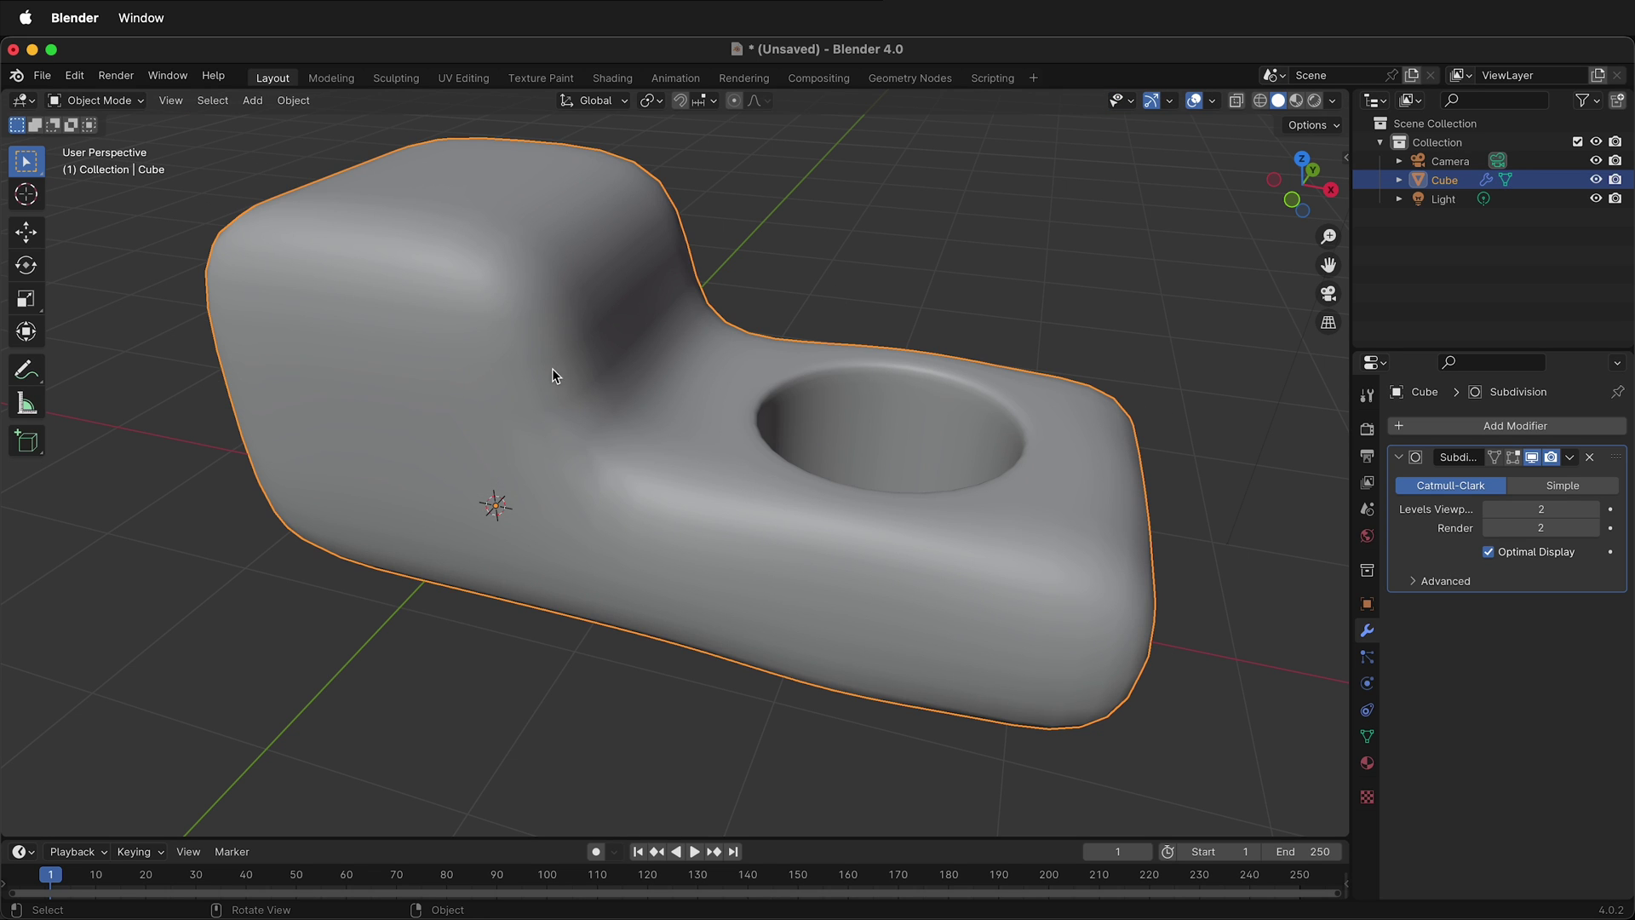
pyautogui.rightClick(552, 375)
pyautogui.click(546, 407)
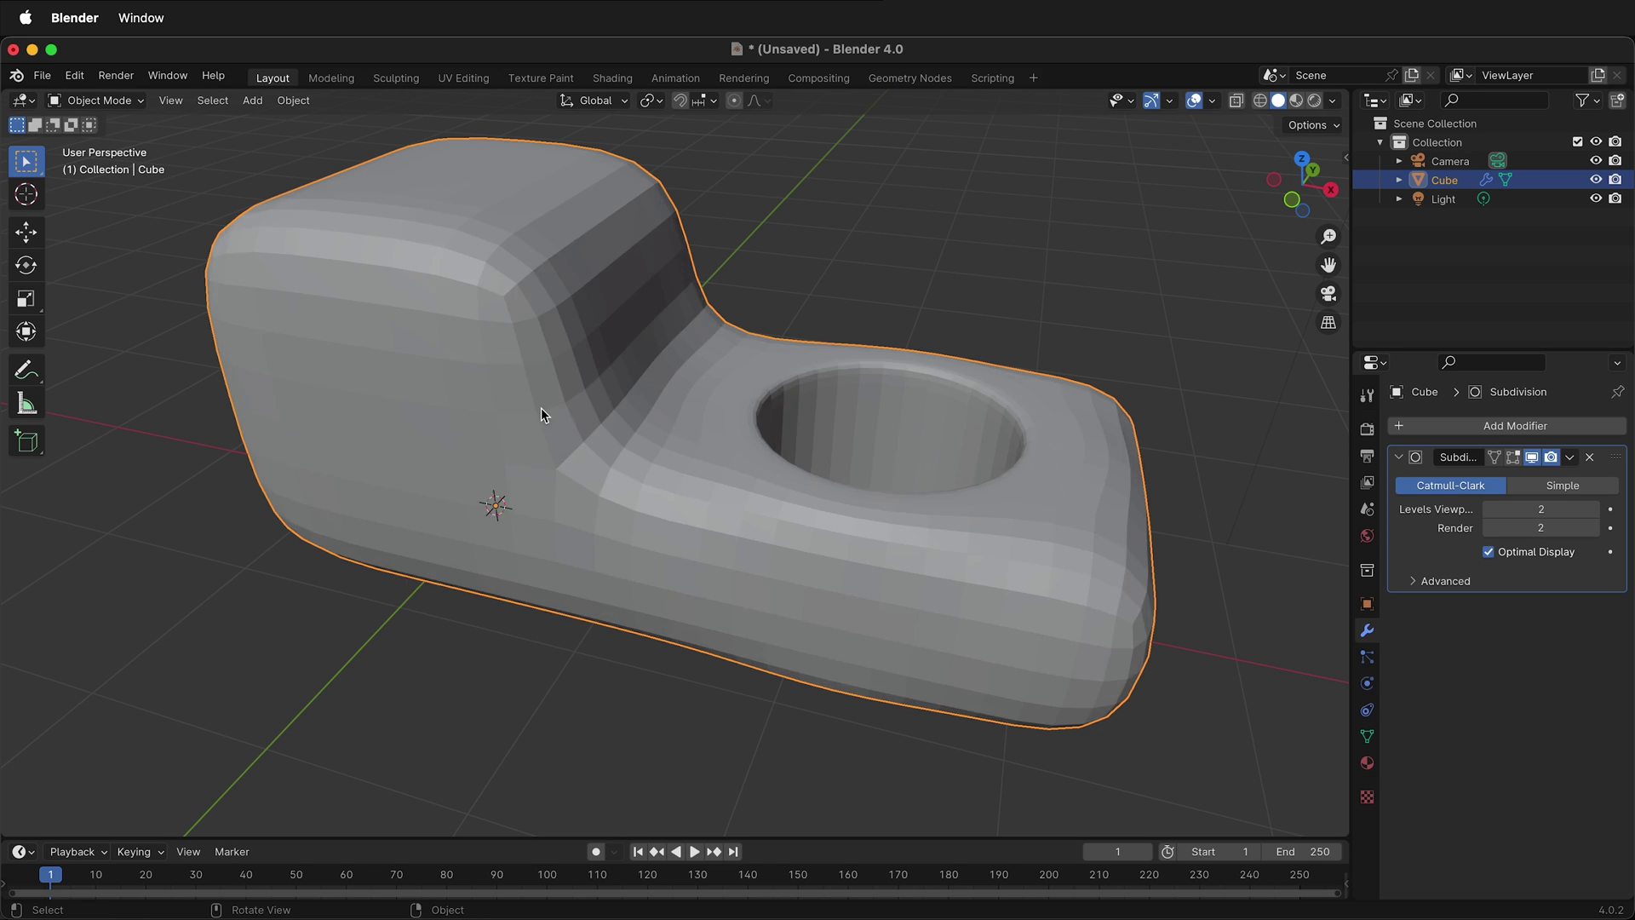
pyautogui.press('Tab')
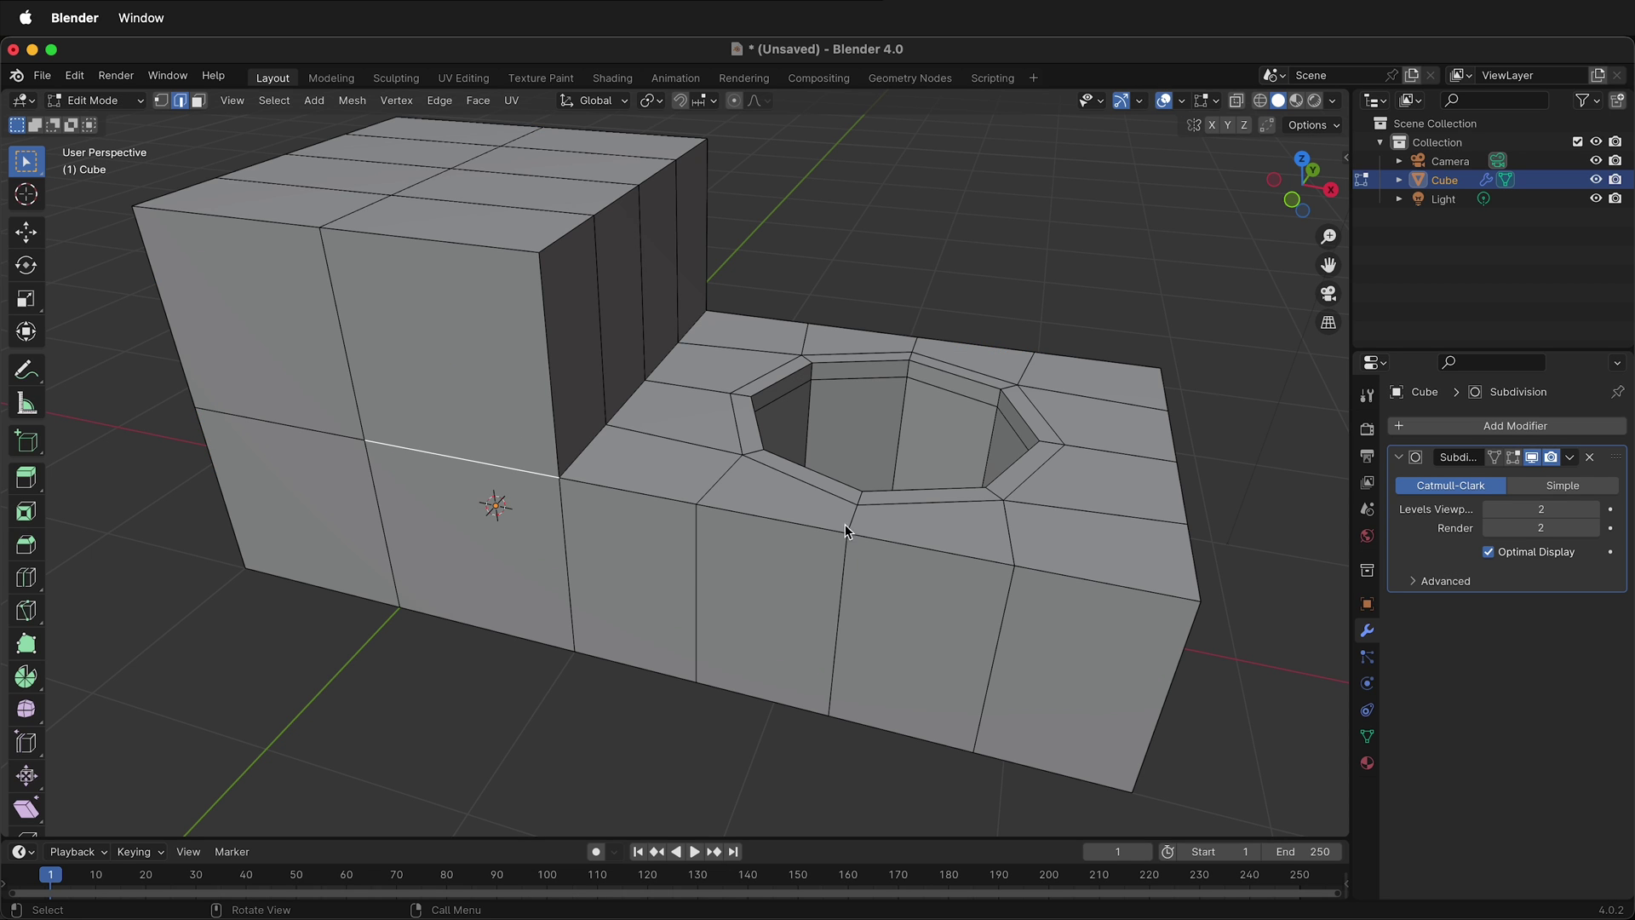
# Select the tall section's upper front and step-side edges, the vertical corner at the step and the front loop level with the low section's top.
pyautogui.scroll(-2, 1133, 613)
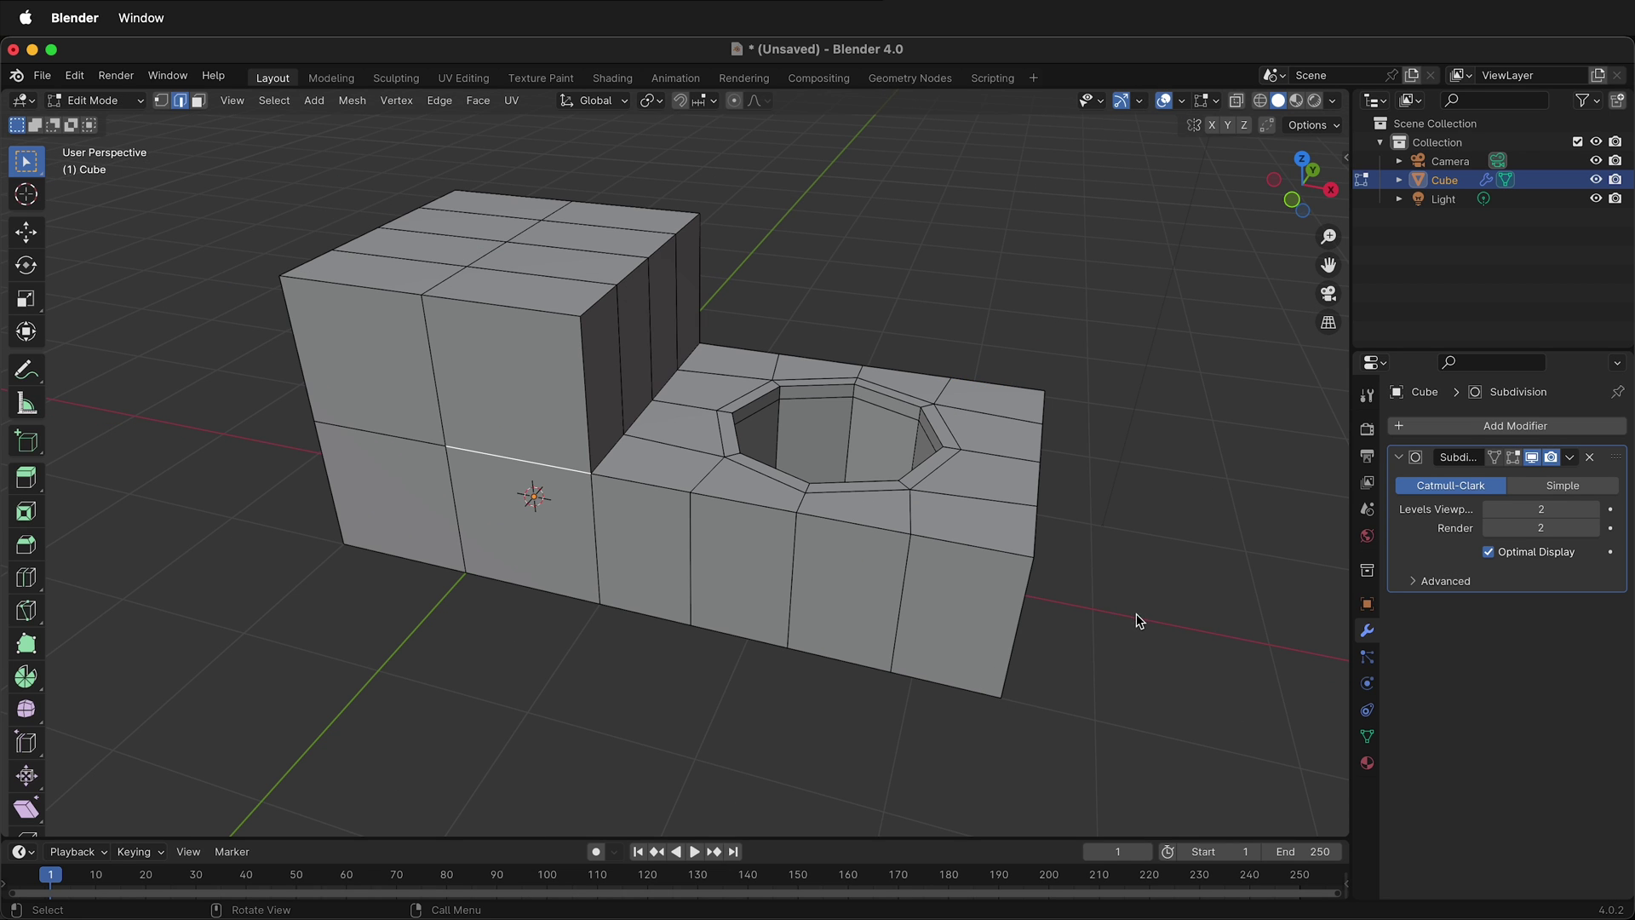
pyautogui.click(592, 434)
pyautogui.keyDown('alt'); pyautogui.click(551, 310); pyautogui.keyUp('alt')
pyautogui.keyDown('alt'); pyautogui.click(594, 313); pyautogui.keyUp('alt')
pyautogui.keyDown('alt'); pyautogui.keyDown('shift'); pyautogui.click(560, 313); pyautogui.keyUp('shift'); pyautogui.keyUp('alt')
pyautogui.keyDown('alt'); pyautogui.keyDown('shift'); pyautogui.click(587, 366); pyautogui.keyUp('shift'); pyautogui.keyUp('alt')
pyautogui.keyDown('alt'); pyautogui.keyDown('shift'); pyautogui.click(553, 470); pyautogui.keyUp('shift'); pyautogui.keyUp('alt')
pyautogui.keyDown('alt'); pyautogui.keyDown('shift'); pyautogui.click(615, 485); pyautogui.keyUp('shift'); pyautogui.keyUp('alt')
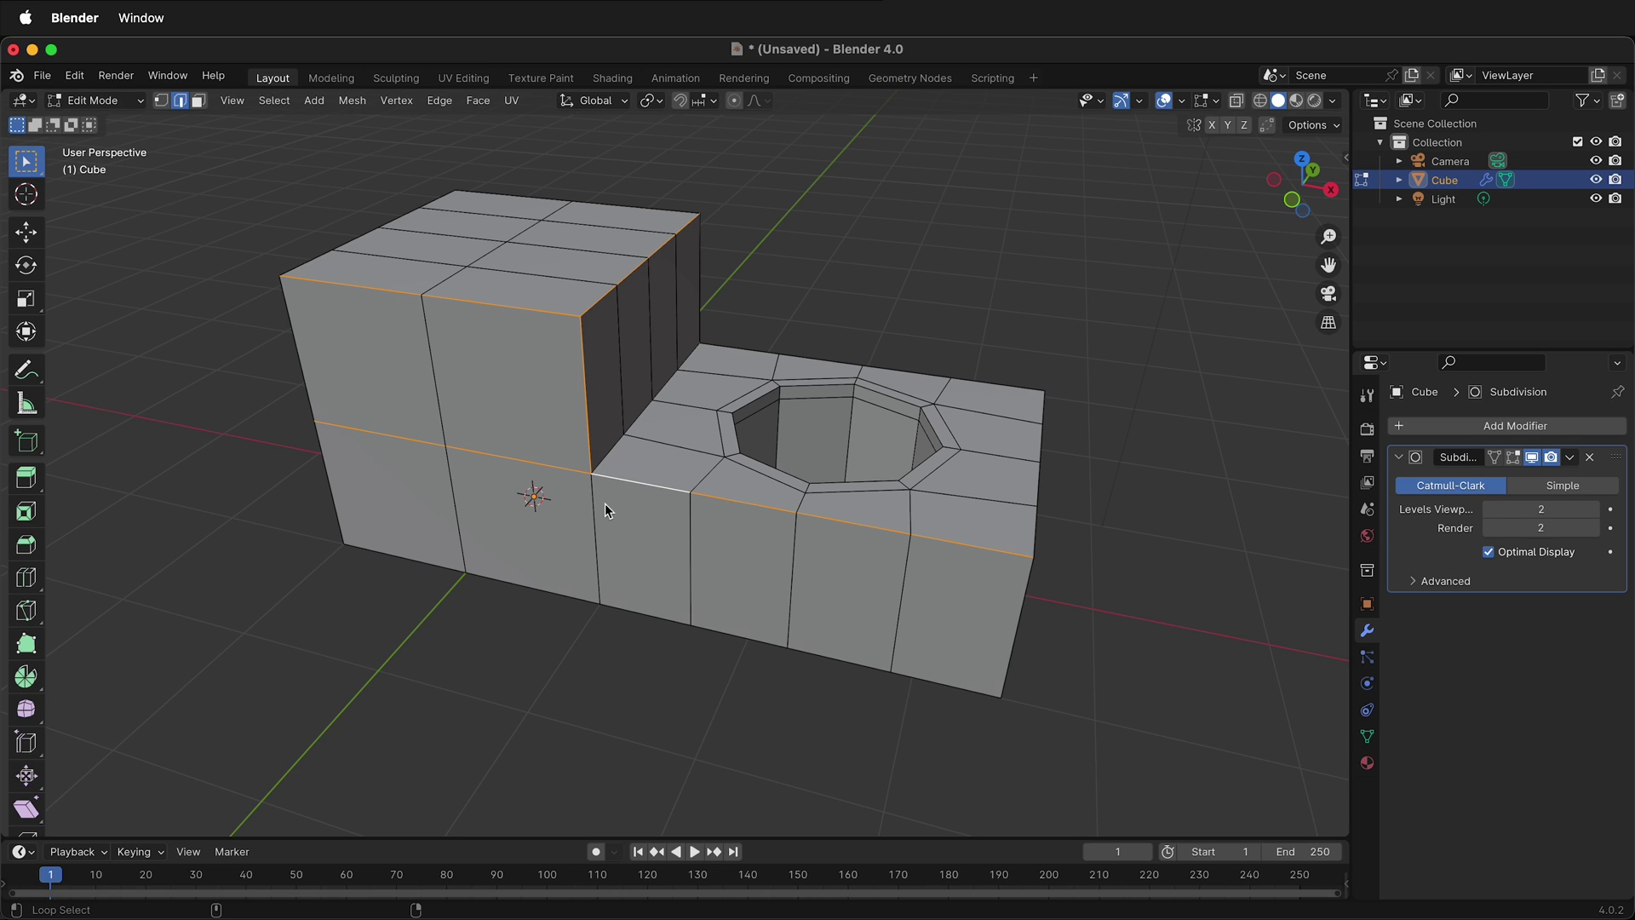
# Add the vertical edge below the step, the low section's end edges and the block's remaining front and upper outline edges to the selection.
pyautogui.keyDown('alt'); pyautogui.keyDown('shift'); pyautogui.click(603, 505); pyautogui.keyUp('shift'); pyautogui.keyUp('alt')
pyautogui.keyDown('alt'); pyautogui.keyDown('shift'); pyautogui.click(1027, 532); pyautogui.keyUp('shift'); pyautogui.keyUp('alt')
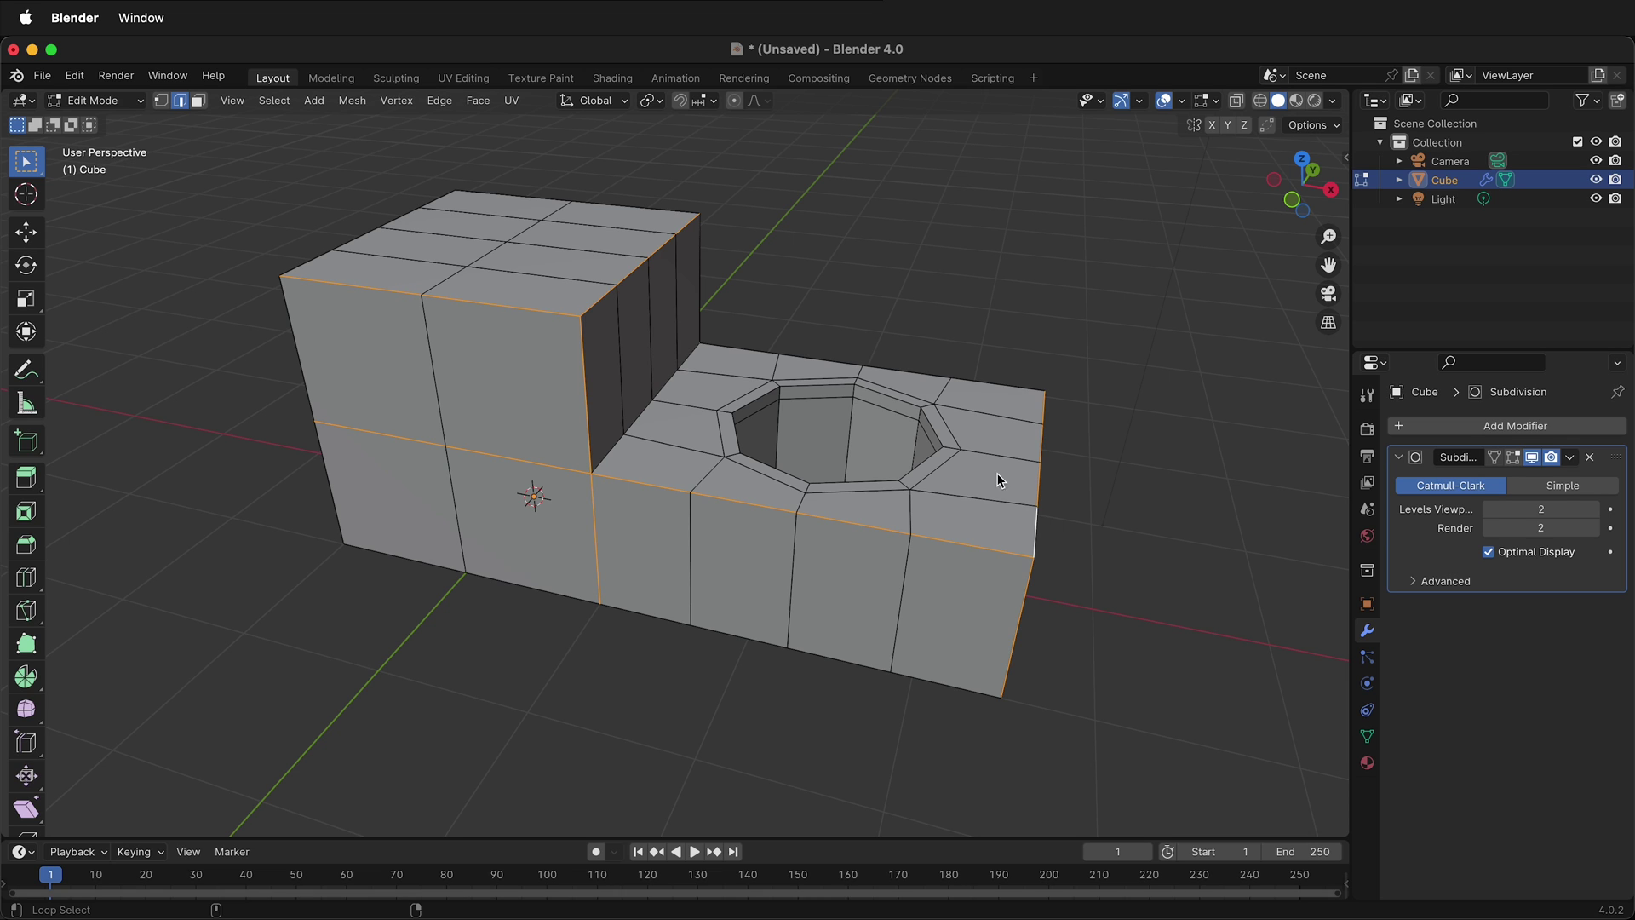
pyautogui.keyDown('alt'); pyautogui.keyDown('shift'); pyautogui.click(609, 205); pyautogui.keyUp('shift'); pyautogui.keyUp('alt')
pyautogui.keyDown('alt'); pyautogui.keyDown('shift'); pyautogui.click(298, 357); pyautogui.keyUp('shift'); pyautogui.keyUp('alt')
pyautogui.keyDown('alt'); pyautogui.keyDown('shift'); pyautogui.click(406, 561); pyautogui.keyUp('shift'); pyautogui.keyUp('alt')
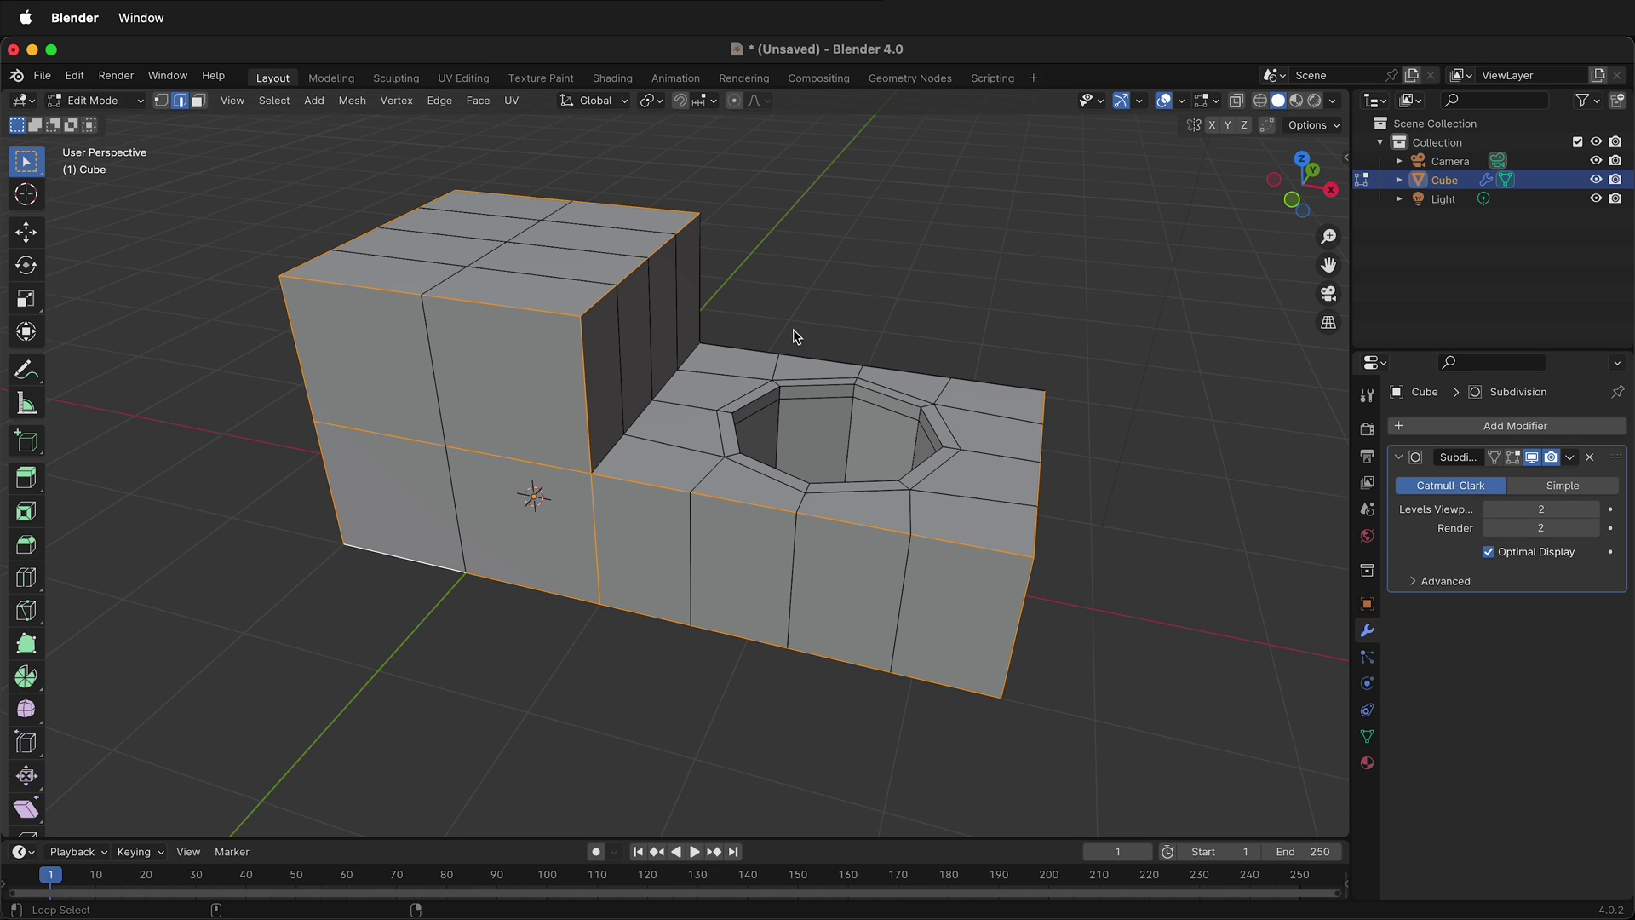
# Add the block's remaining outer edges along the base, the far side and its vertical corners to the selection.
pyautogui.moveTo(866, 388); pyautogui.dragTo(799, 650, button='middle')
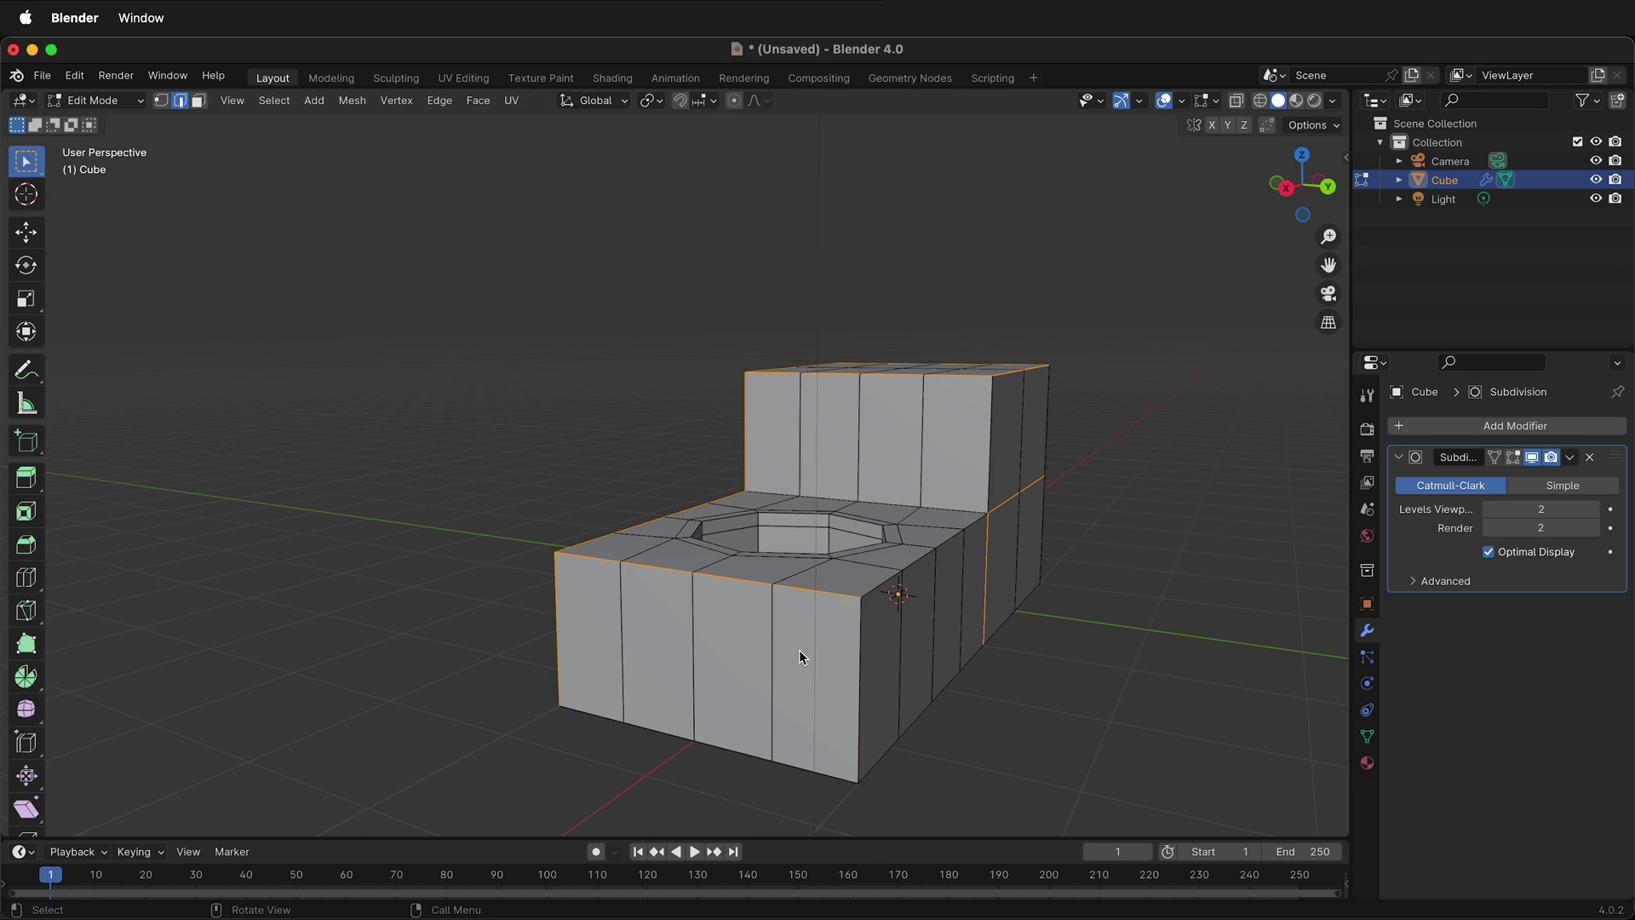
pyautogui.keyDown('alt'); pyautogui.keyDown('shift'); pyautogui.click(757, 758); pyautogui.keyUp('shift'); pyautogui.keyUp('alt')
pyautogui.keyDown('alt'); pyautogui.keyDown('shift'); pyautogui.click(871, 754); pyautogui.keyUp('shift'); pyautogui.keyUp('alt')
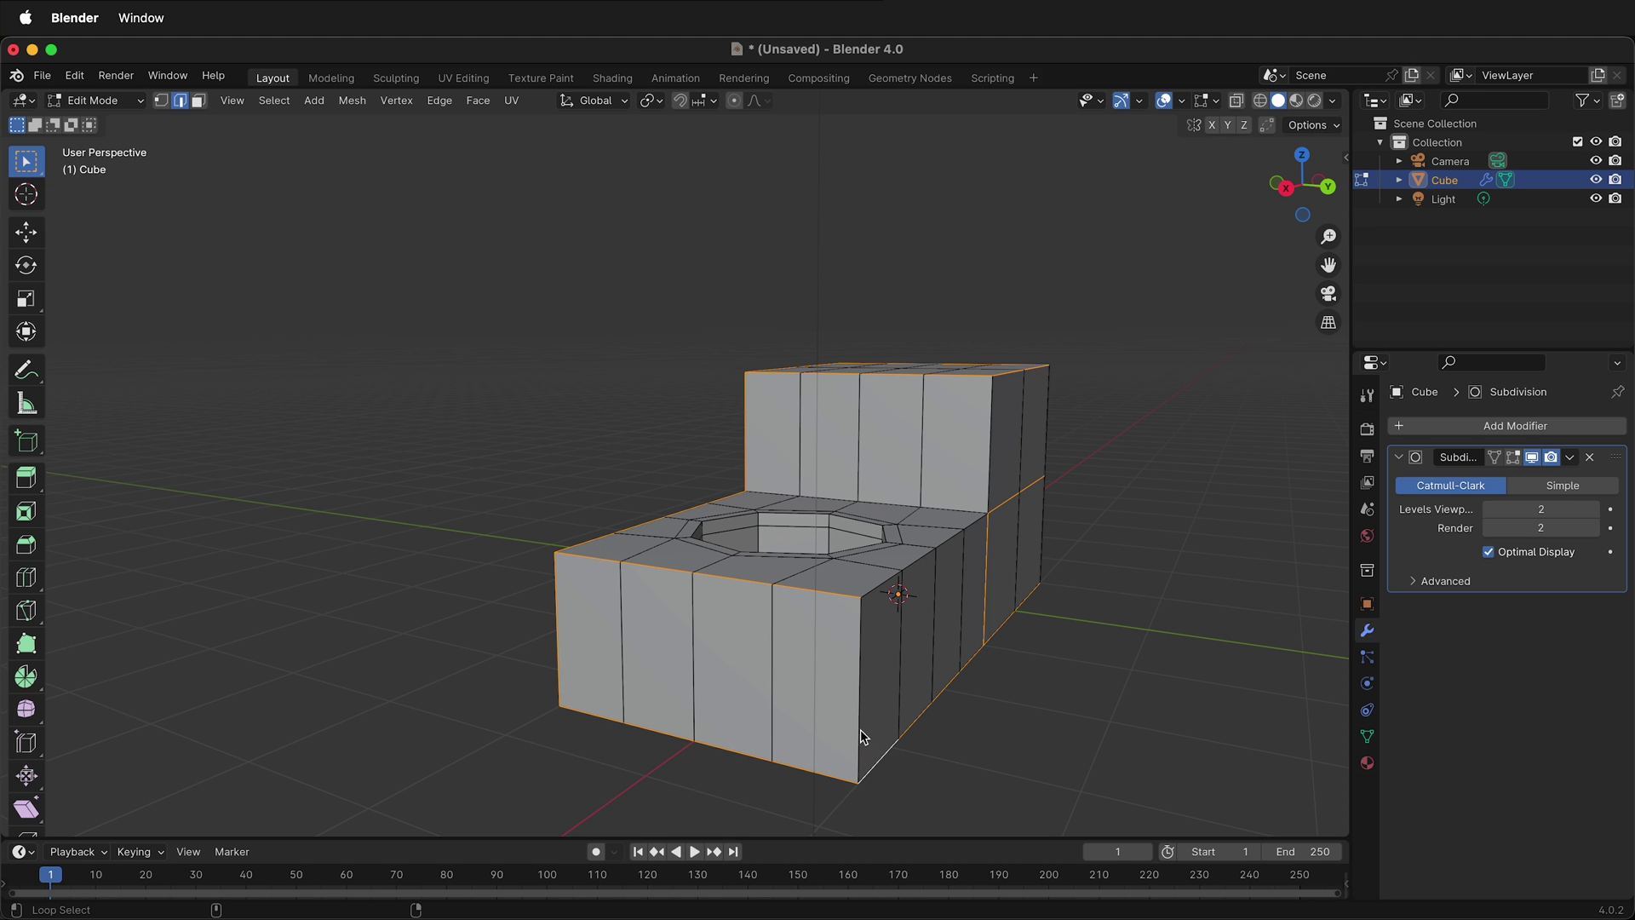
pyautogui.keyDown('alt'); pyautogui.keyDown('shift'); pyautogui.click(913, 563); pyautogui.keyUp('shift'); pyautogui.keyUp('alt')
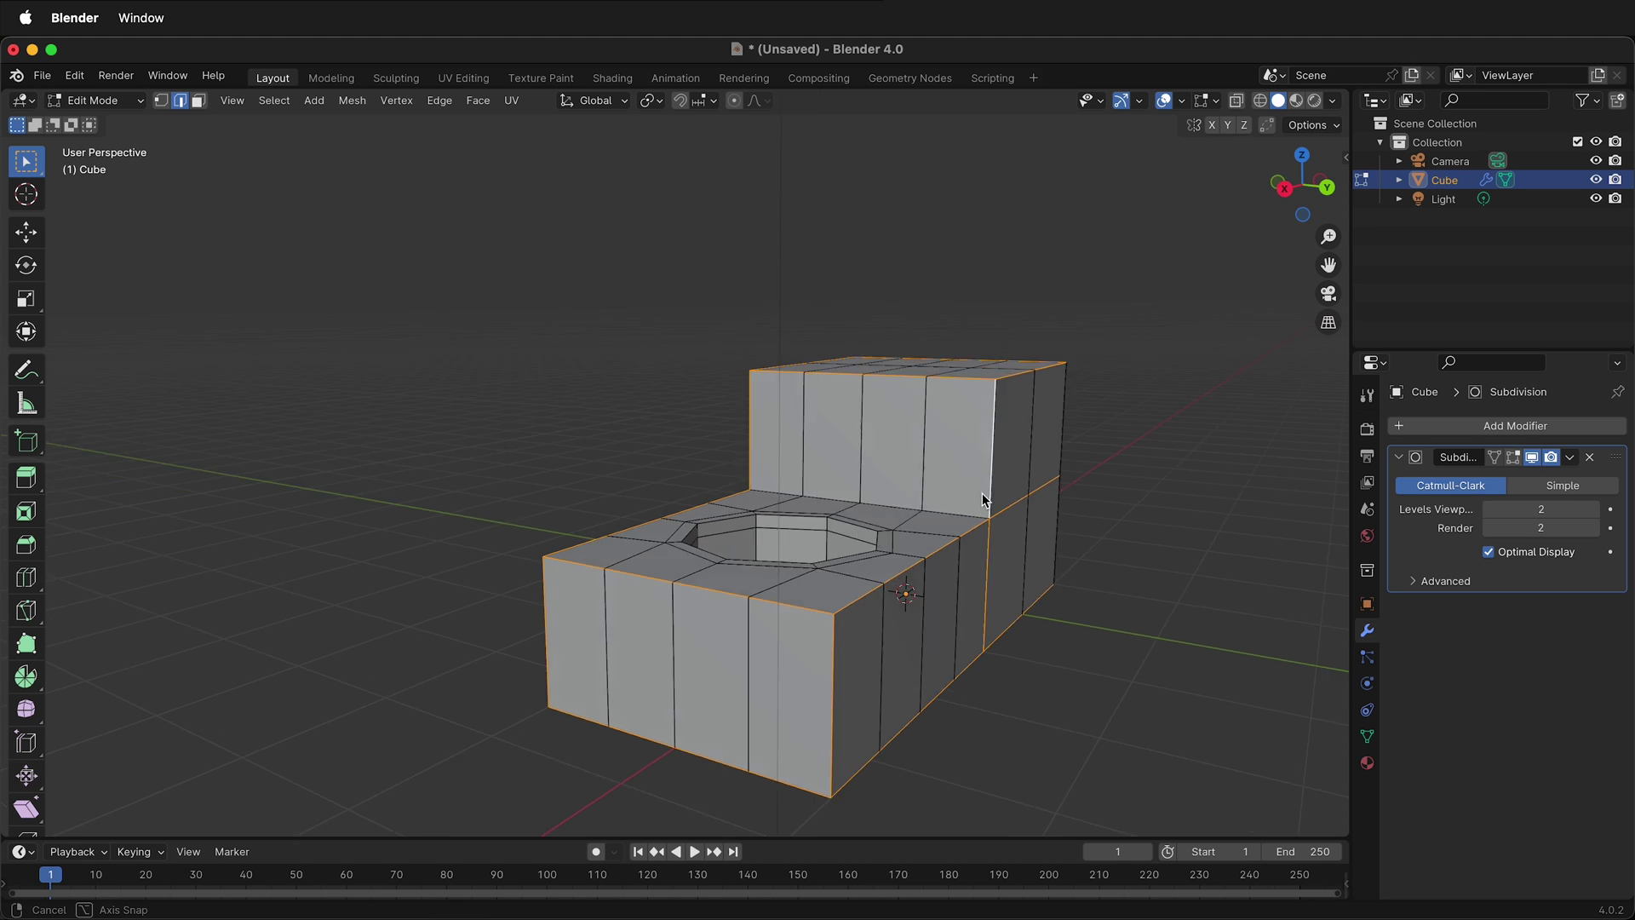
pyautogui.moveTo(980, 502); pyautogui.dragTo(923, 565, button='middle')
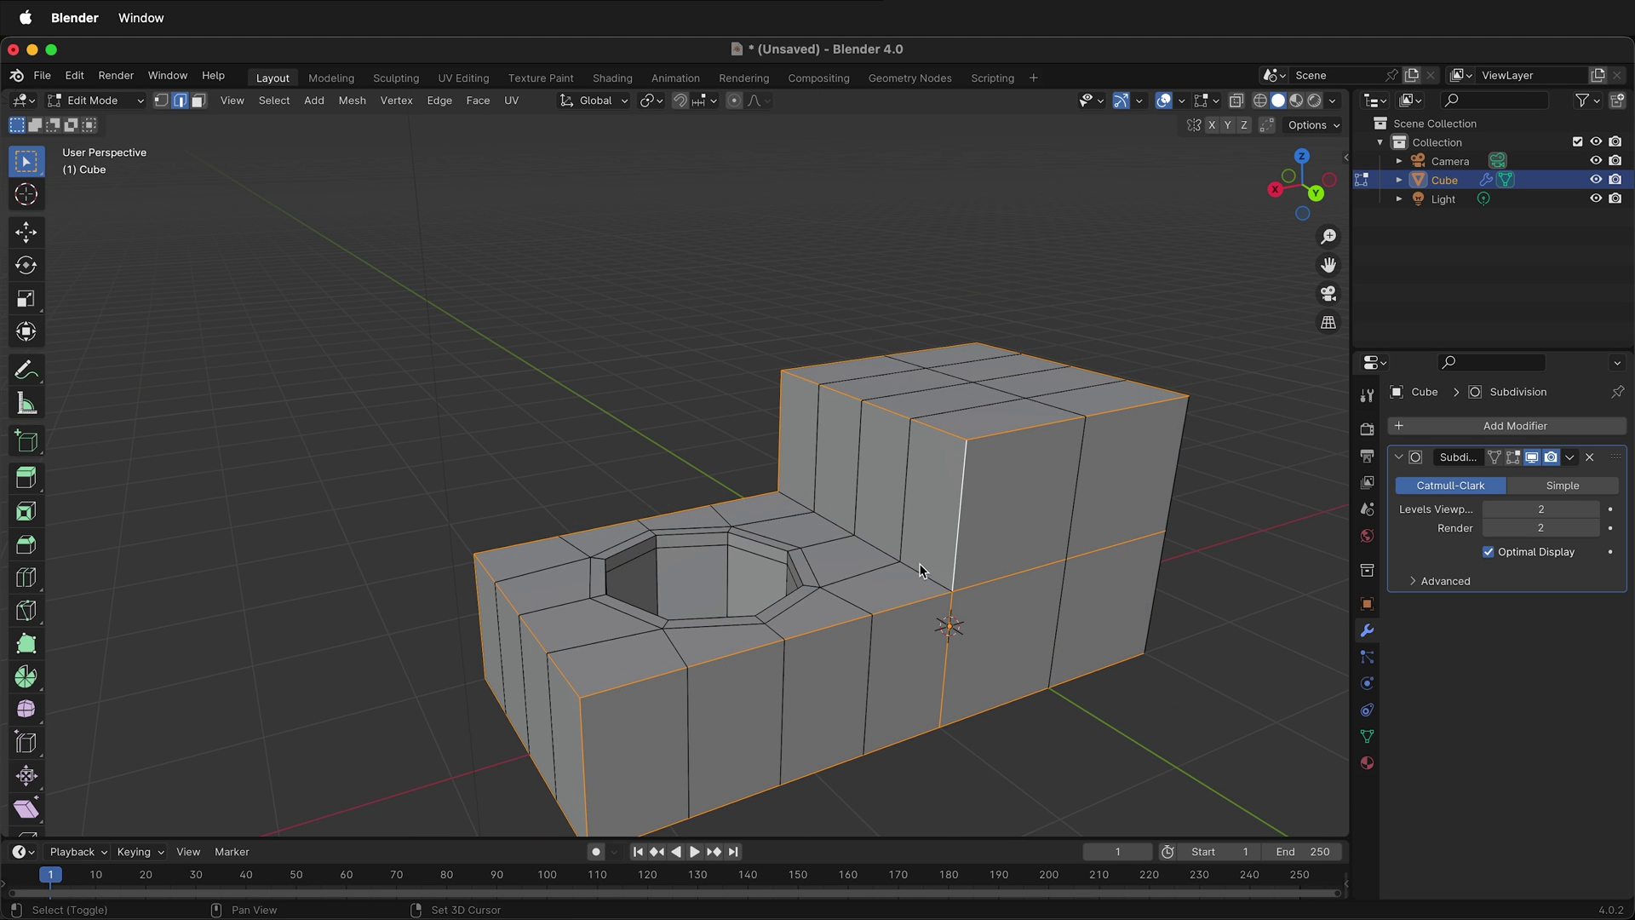
pyautogui.keyDown('alt'); pyautogui.keyDown('shift'); pyautogui.click(1184, 439); pyautogui.keyUp('shift'); pyautogui.keyUp('alt')
pyautogui.moveTo(1180, 452); pyautogui.dragTo(1013, 458, button='middle')
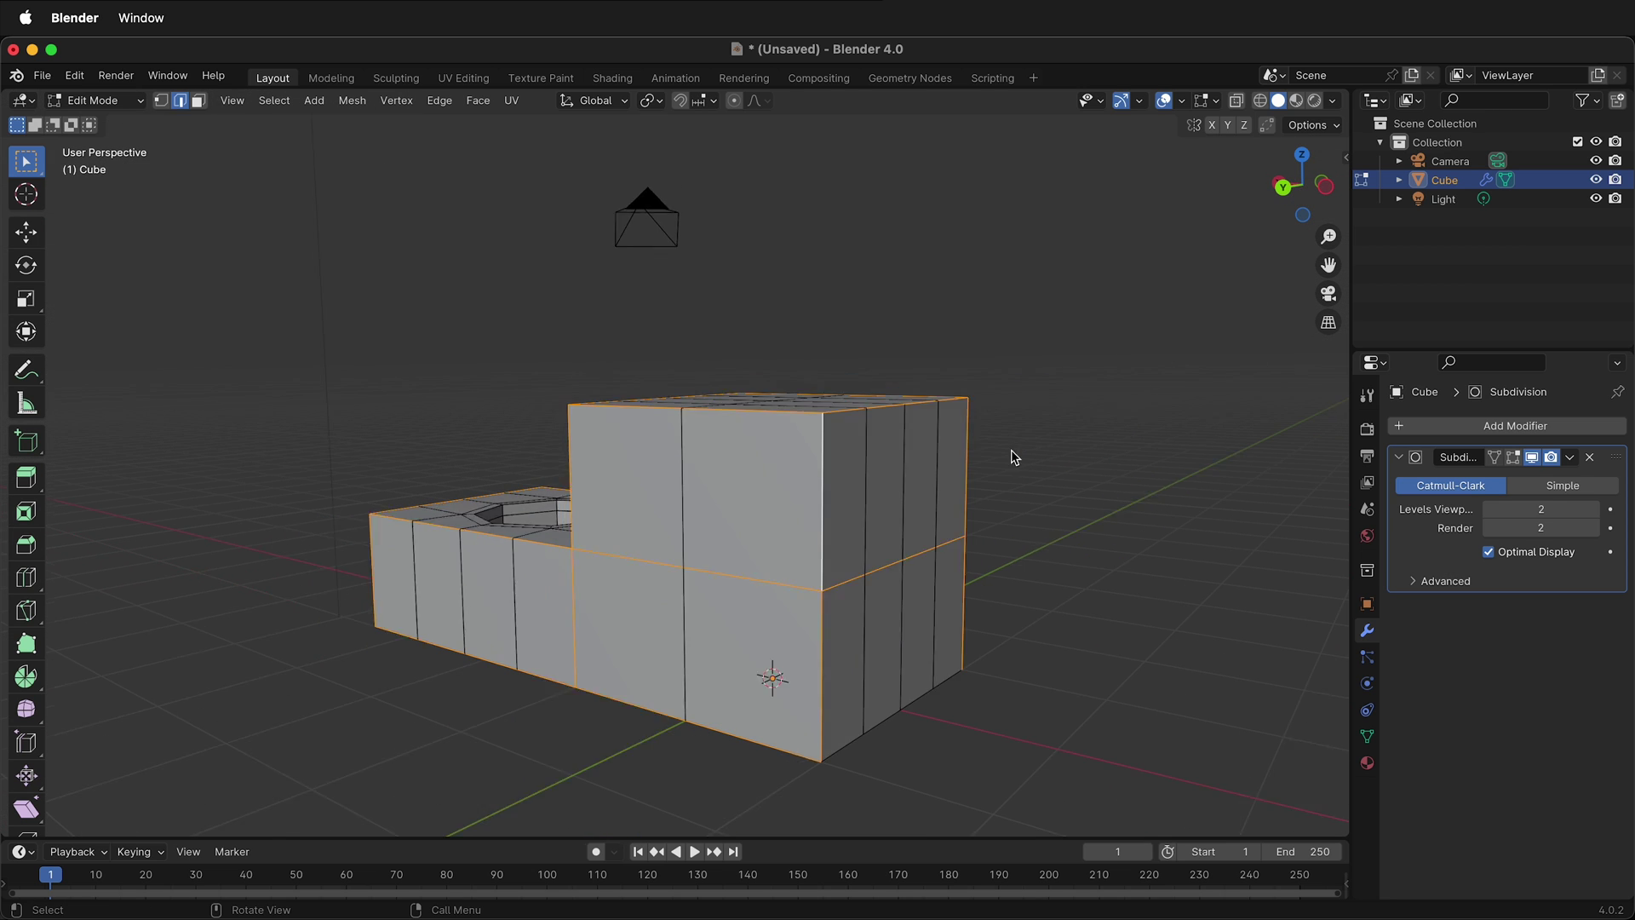
pyautogui.scroll(-1, 1014, 457)
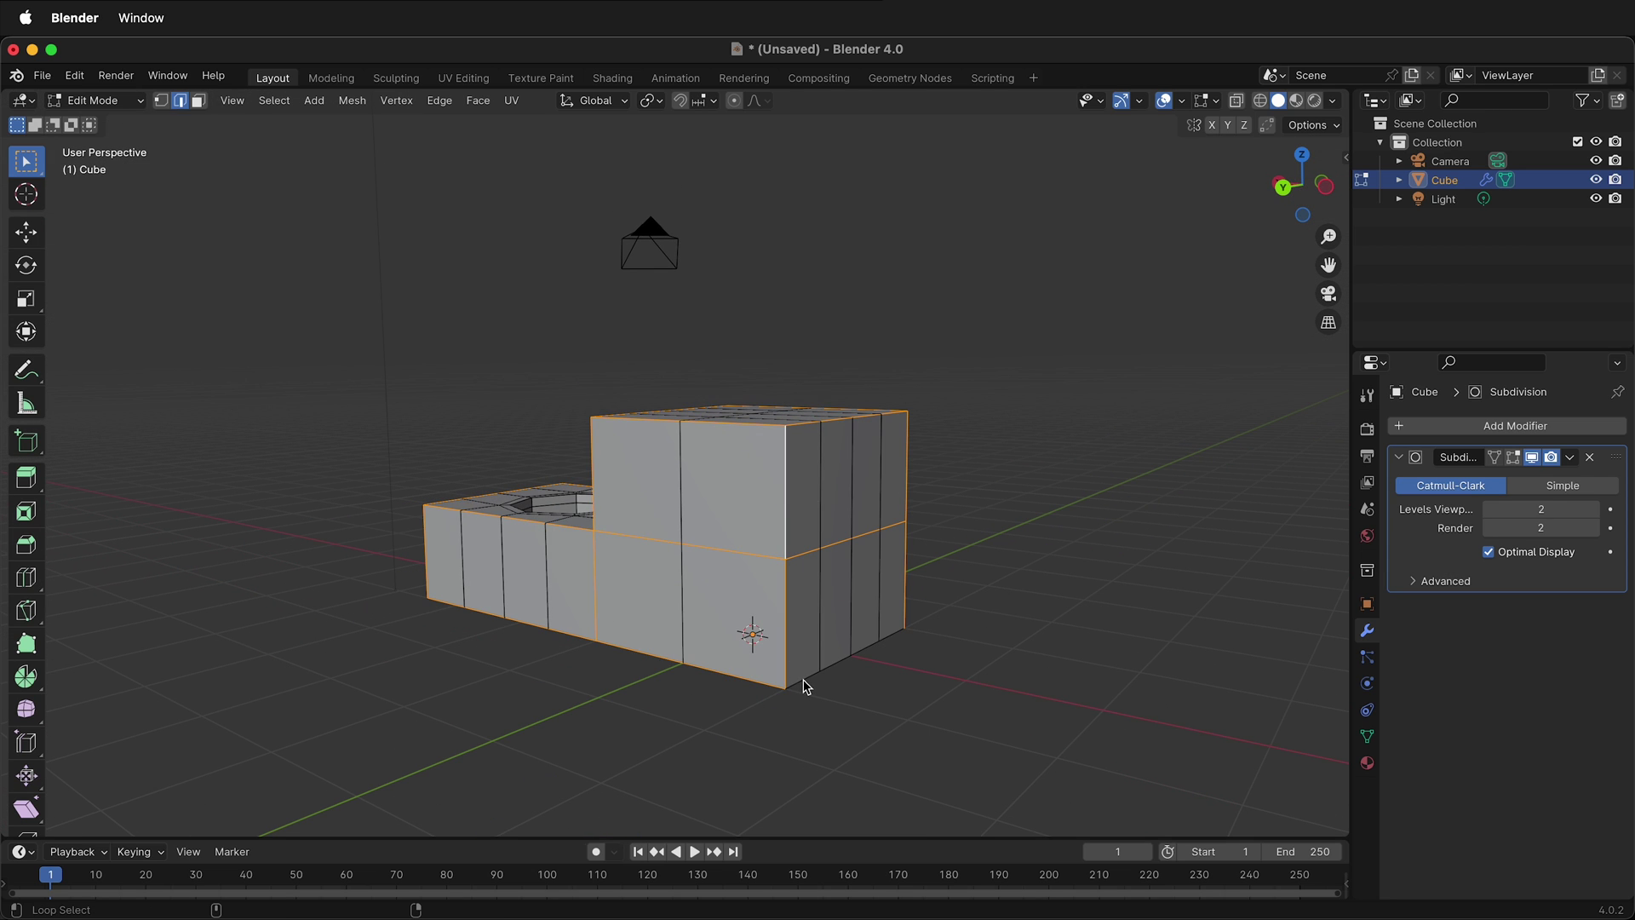
pyautogui.moveTo(843, 672); pyautogui.dragTo(619, 426, button='middle')
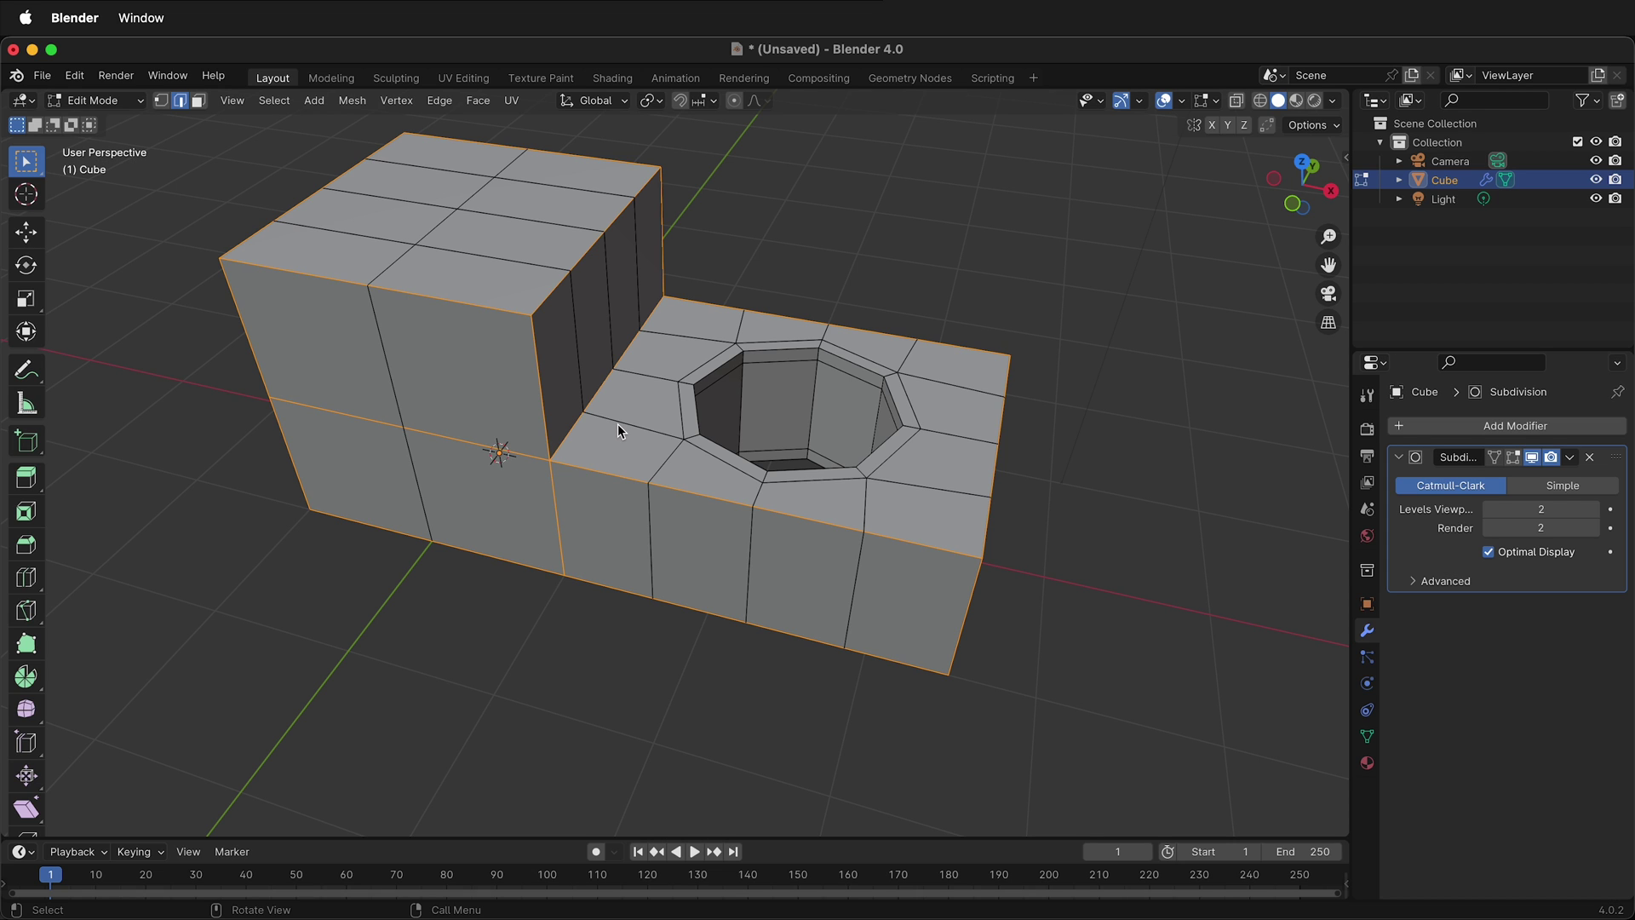
# Bevel the selected outer edges with a width of 0.1 m, 2 segments and a shape of 1.000.
pyautogui.rightClick(617, 428)
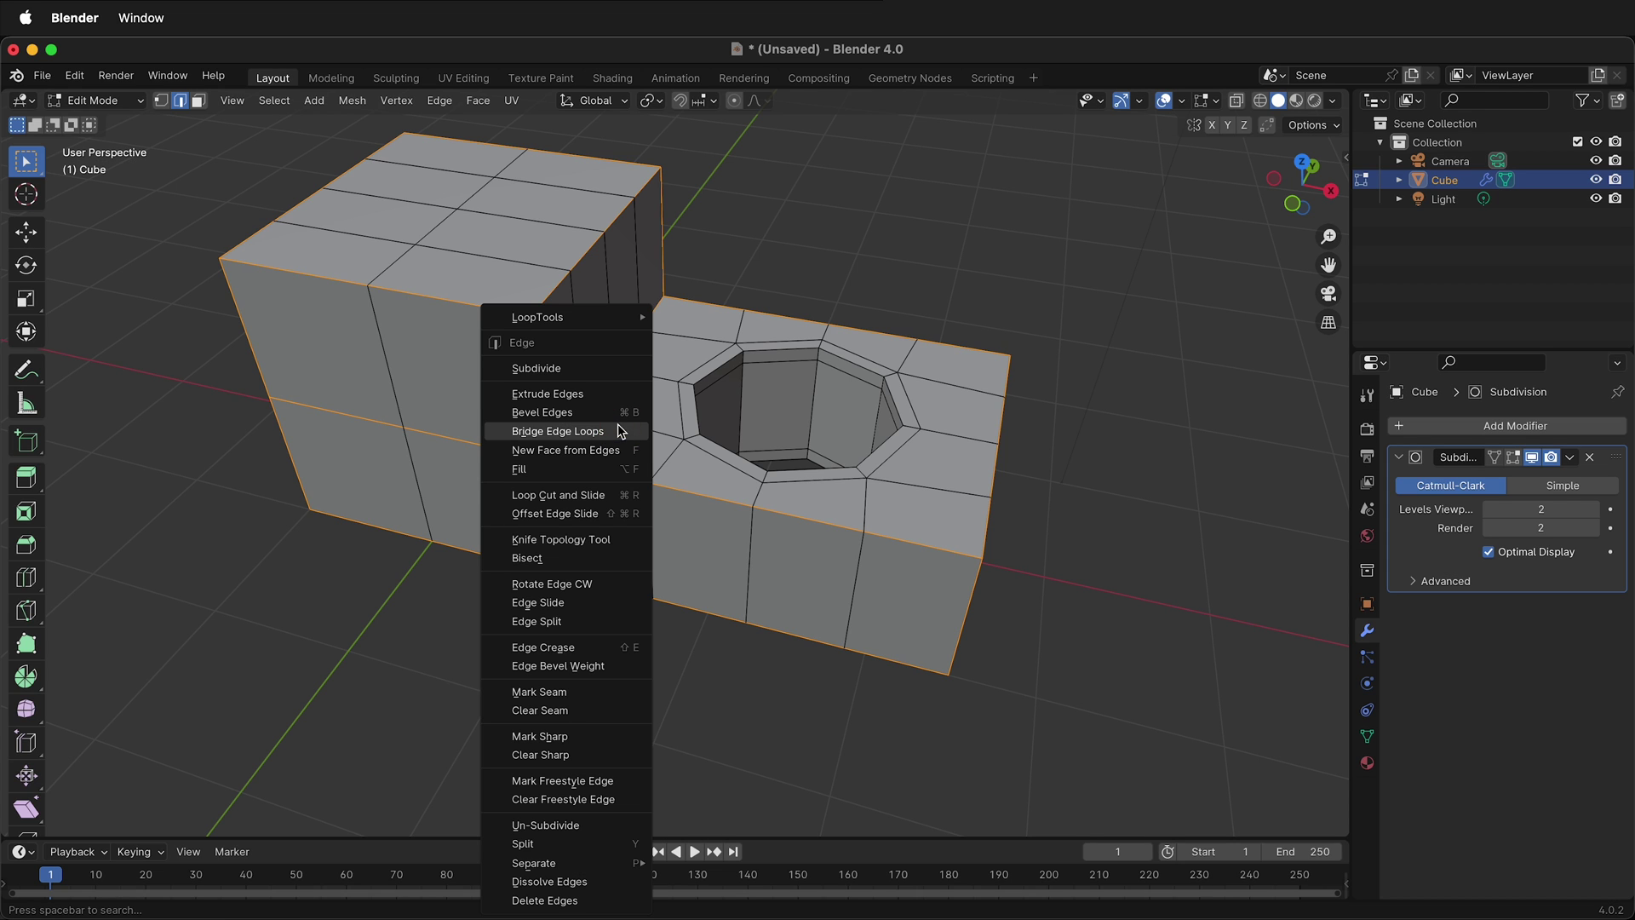
pyautogui.click(565, 412)
pyautogui.click(565, 417)
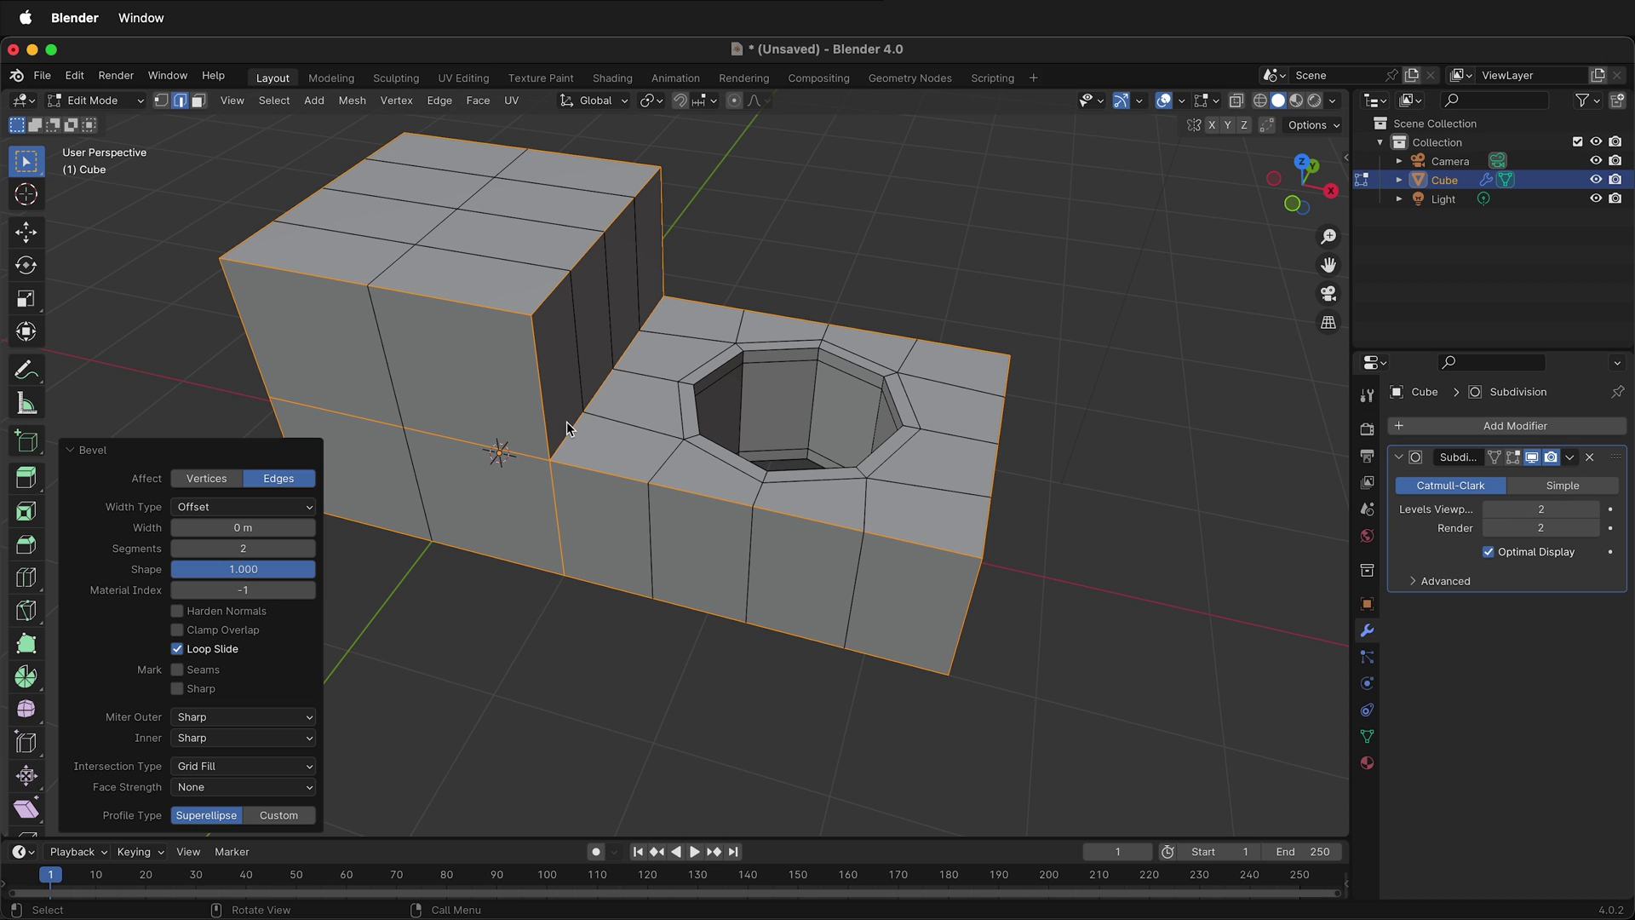
pyautogui.click(258, 529)
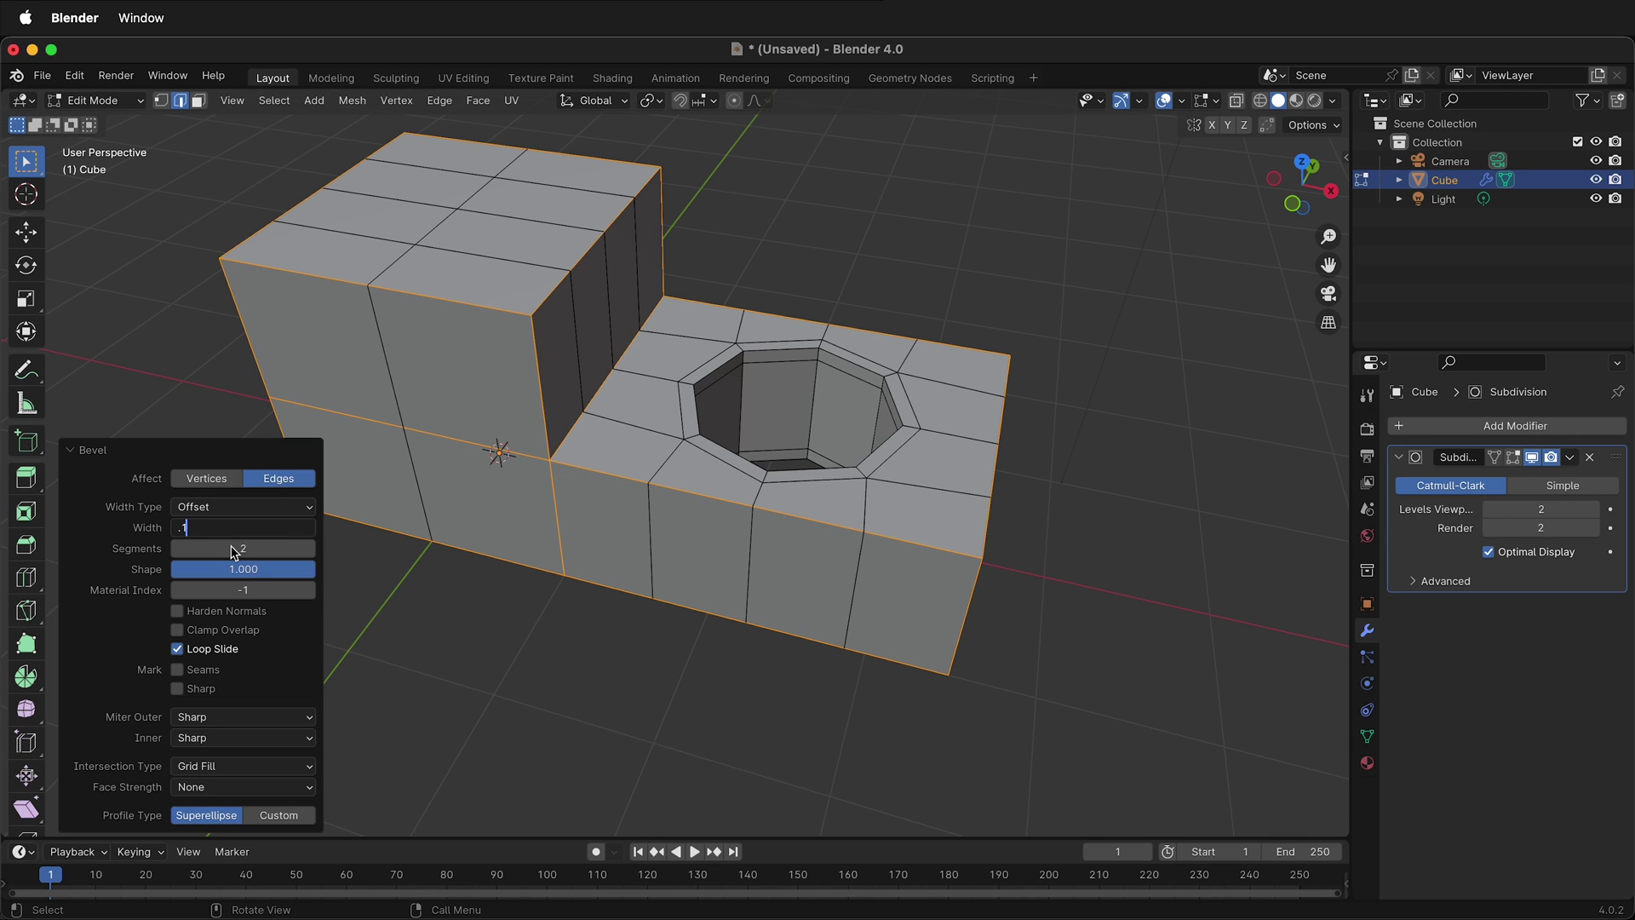
pyautogui.press('Return')
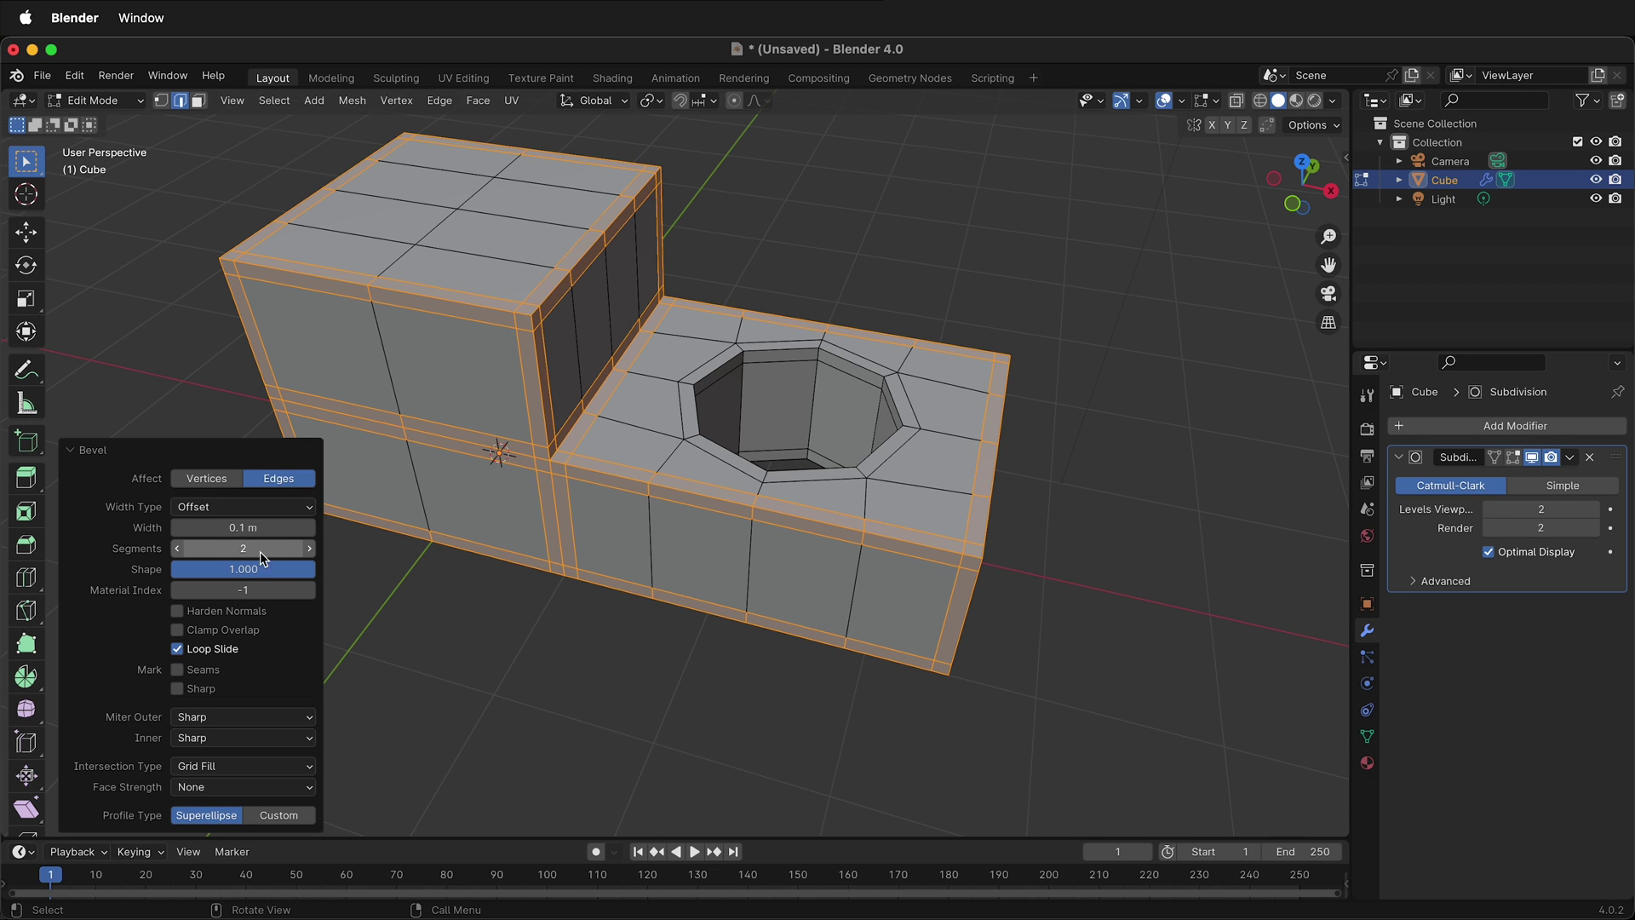
pyautogui.moveTo(243, 569); pyautogui.dragTo(332, 558)
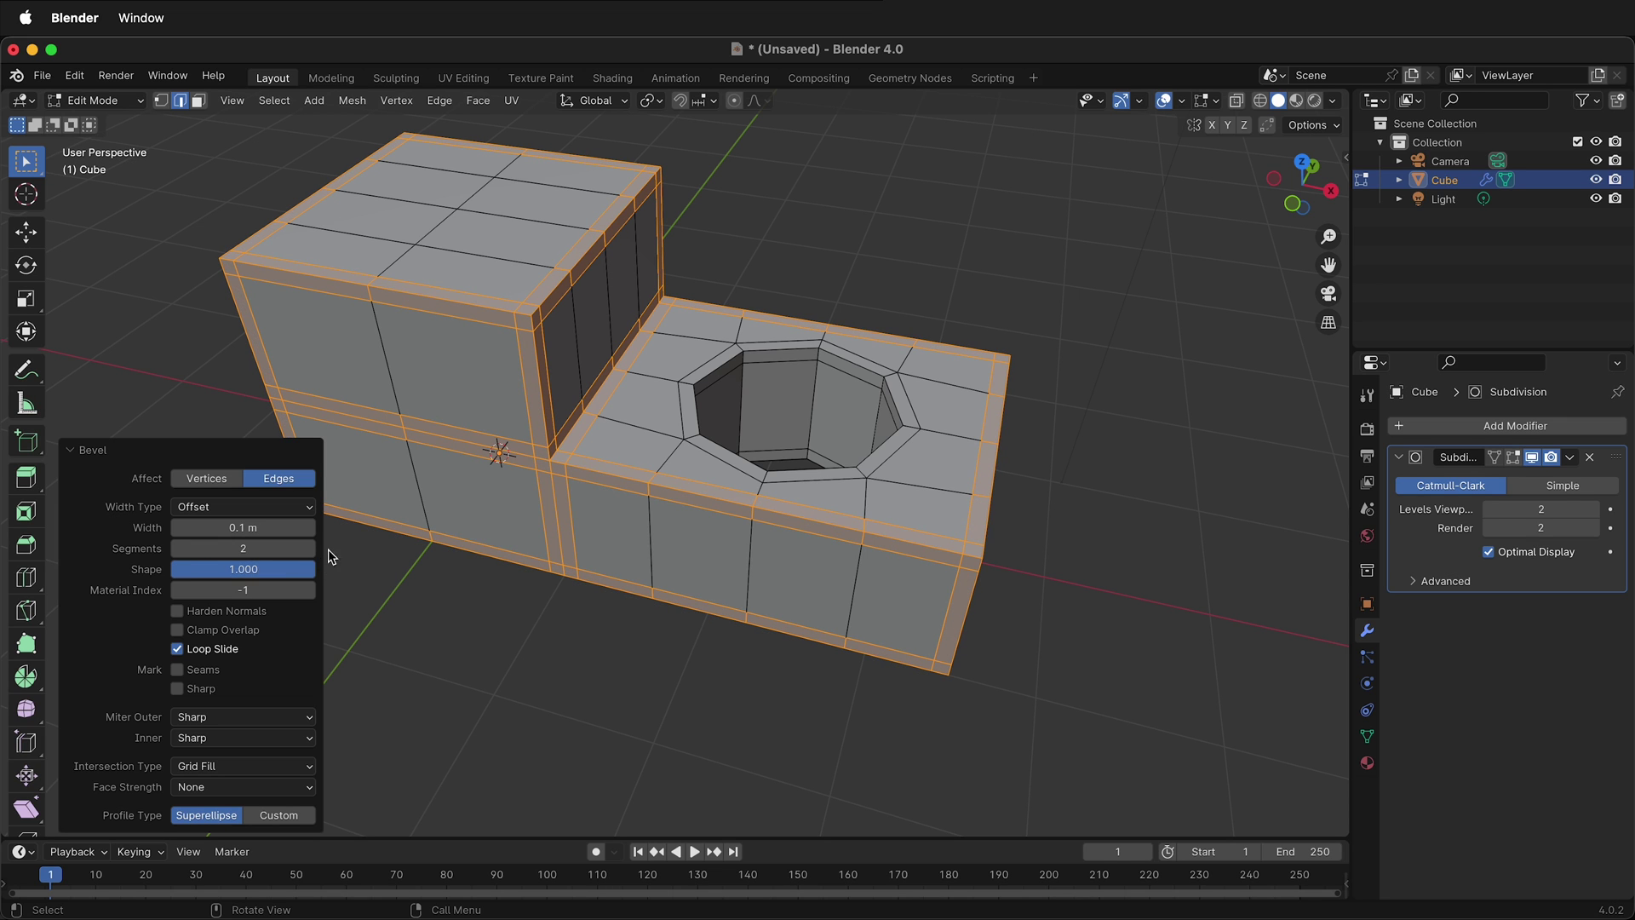
pyautogui.click(570, 724)
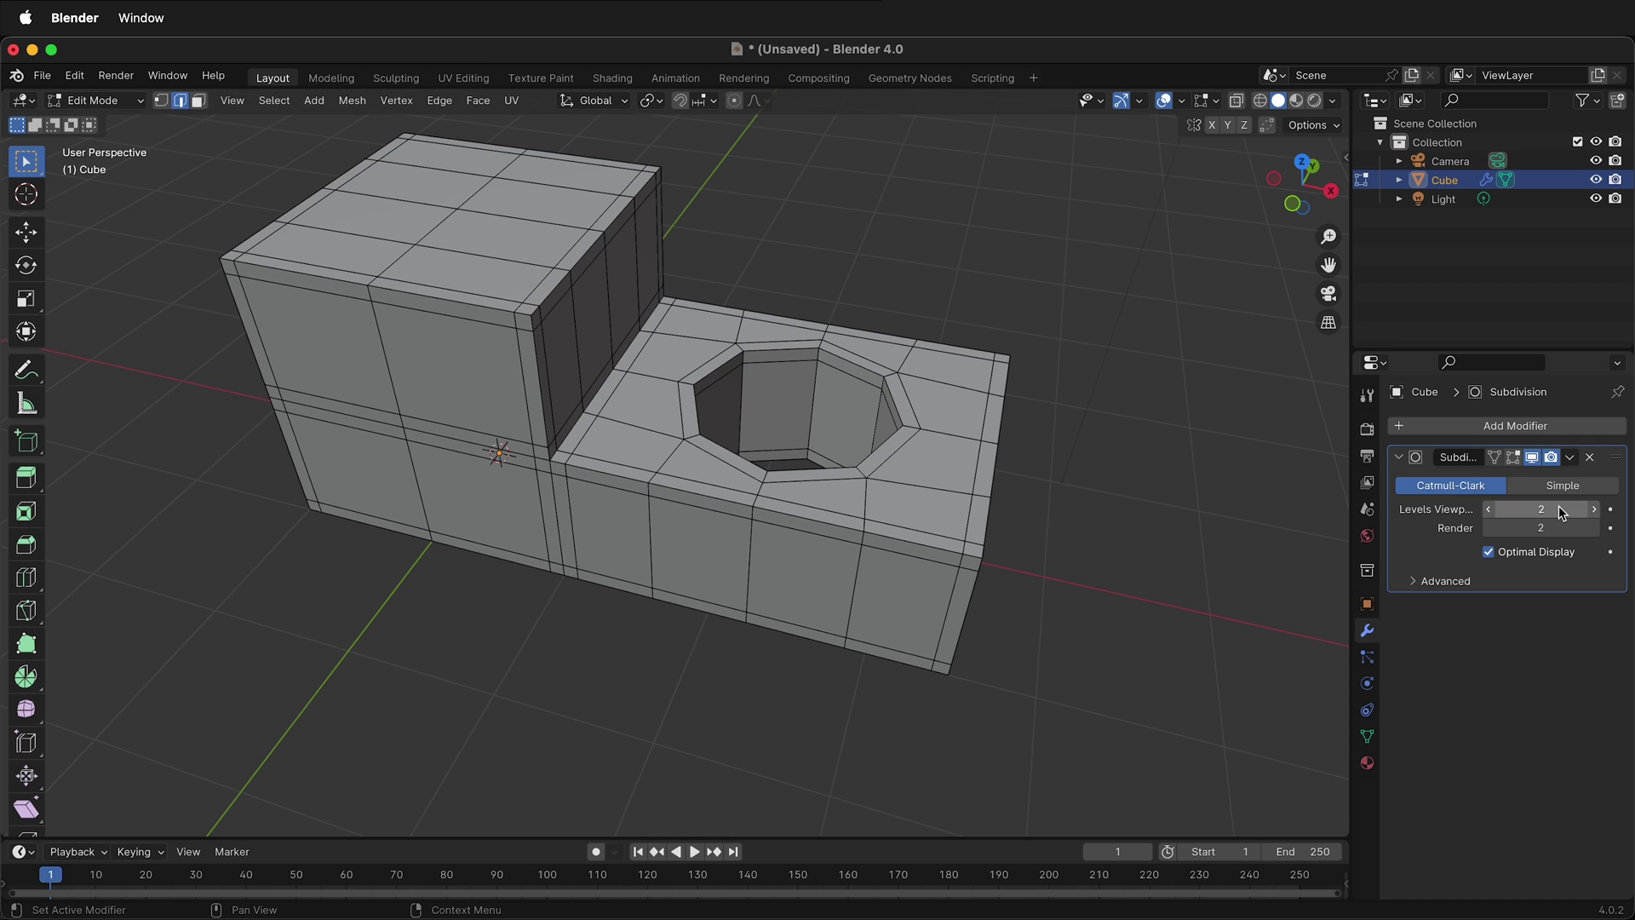
# Turn on the Subdivision modifier's display in Edit Mode and apply Shade Smooth to the block in Object Mode.
pyautogui.click(1514, 459)
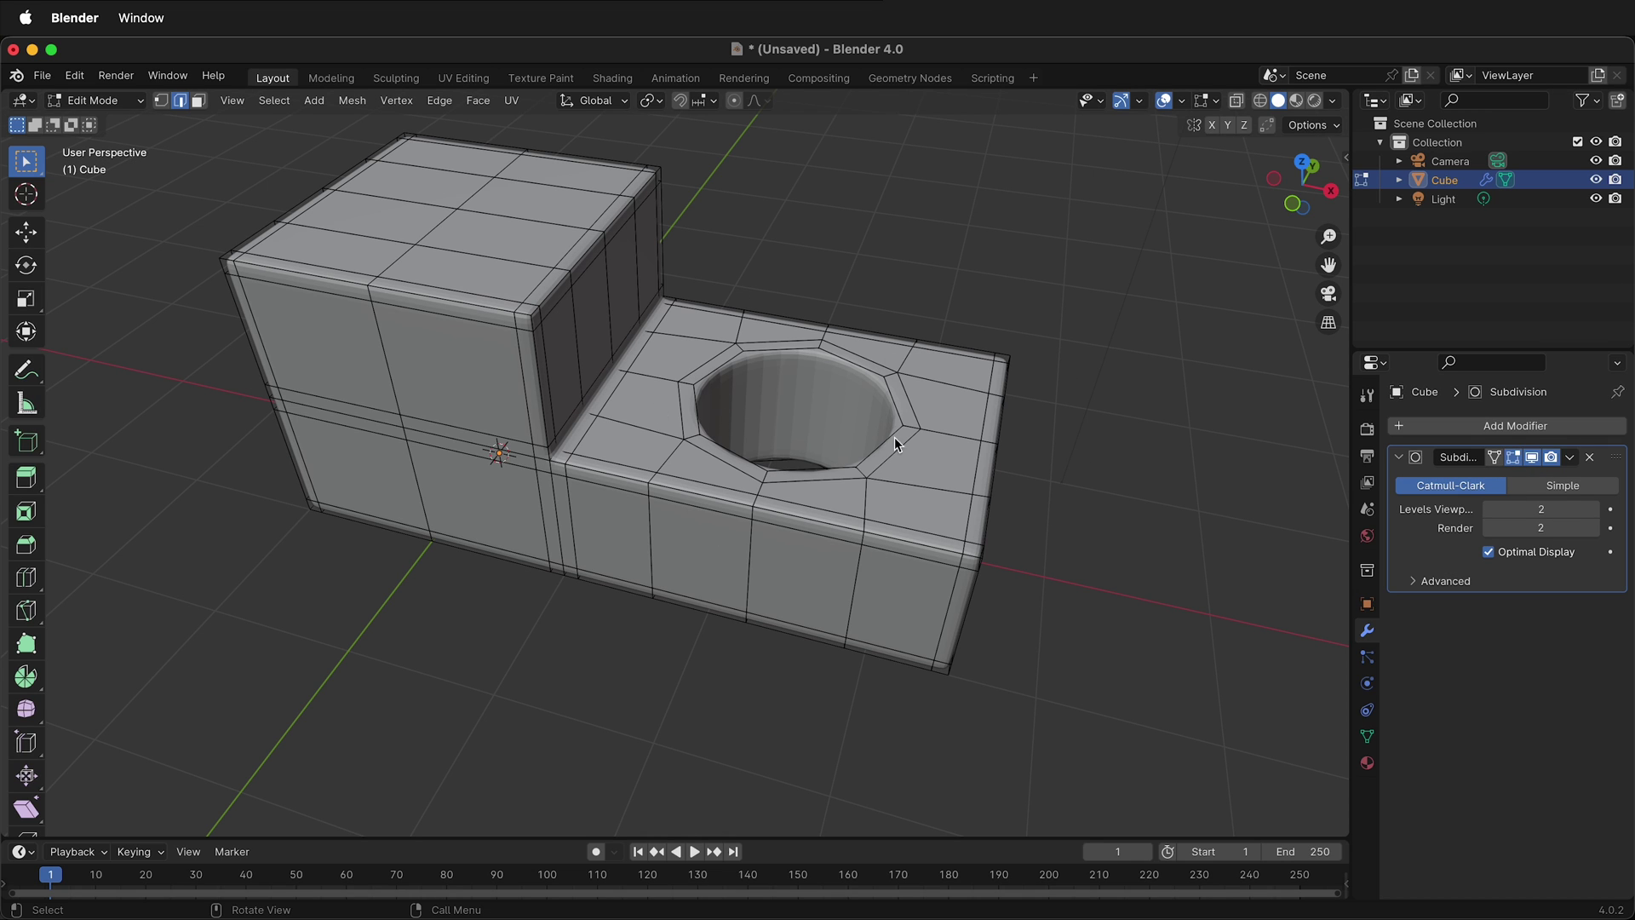
pyautogui.press('Tab')
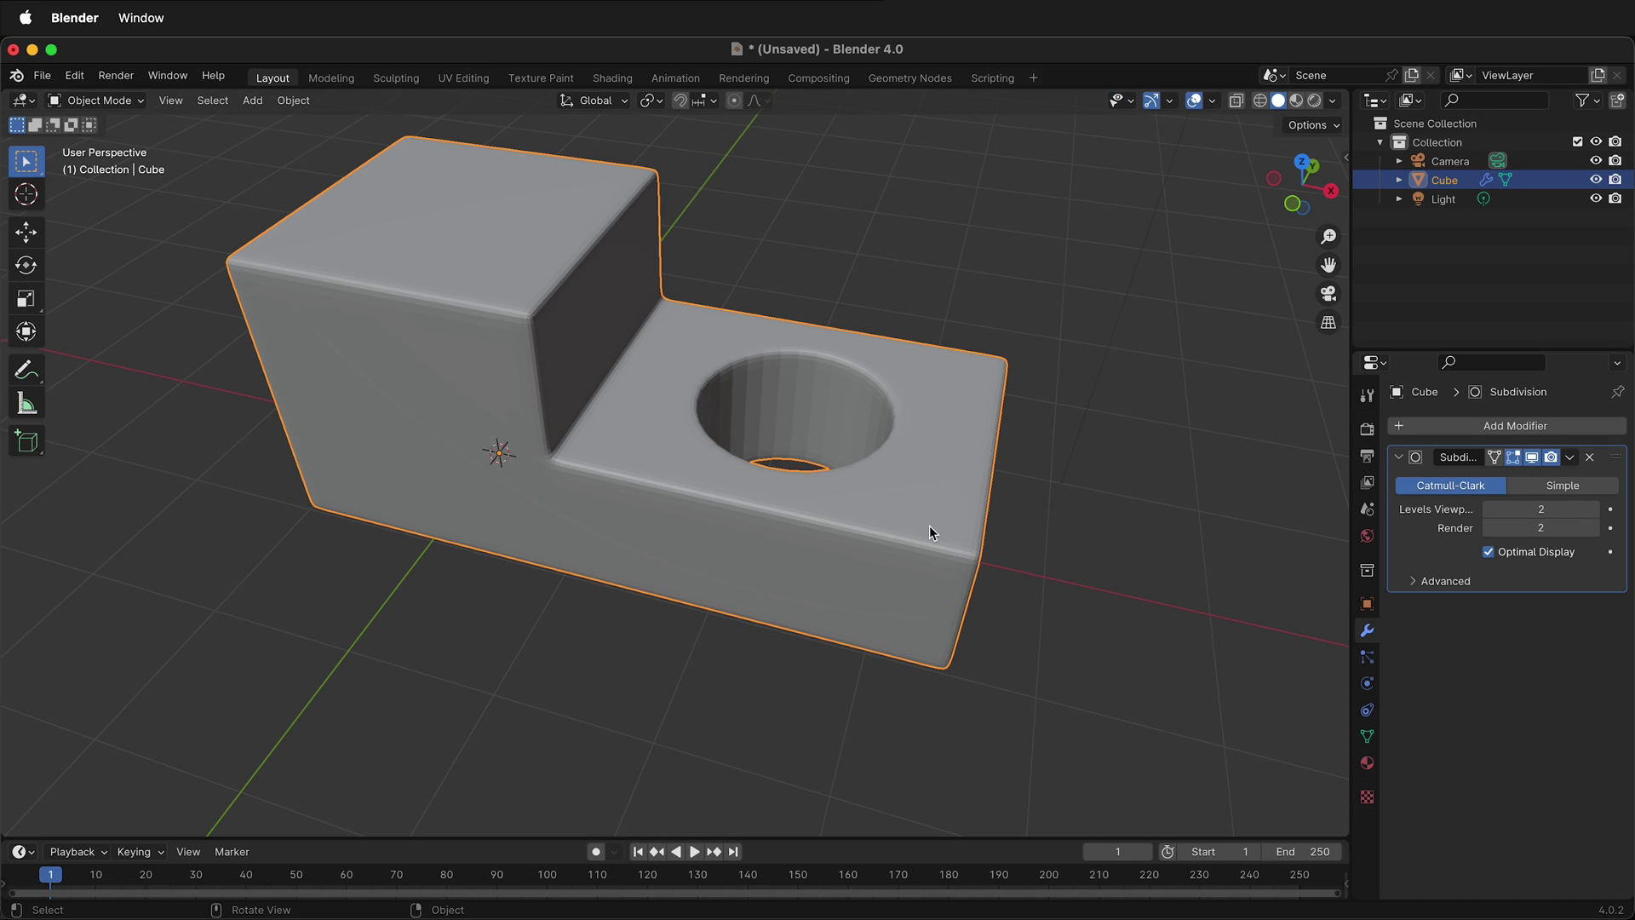
pyautogui.rightClick(694, 474)
pyautogui.click(681, 440)
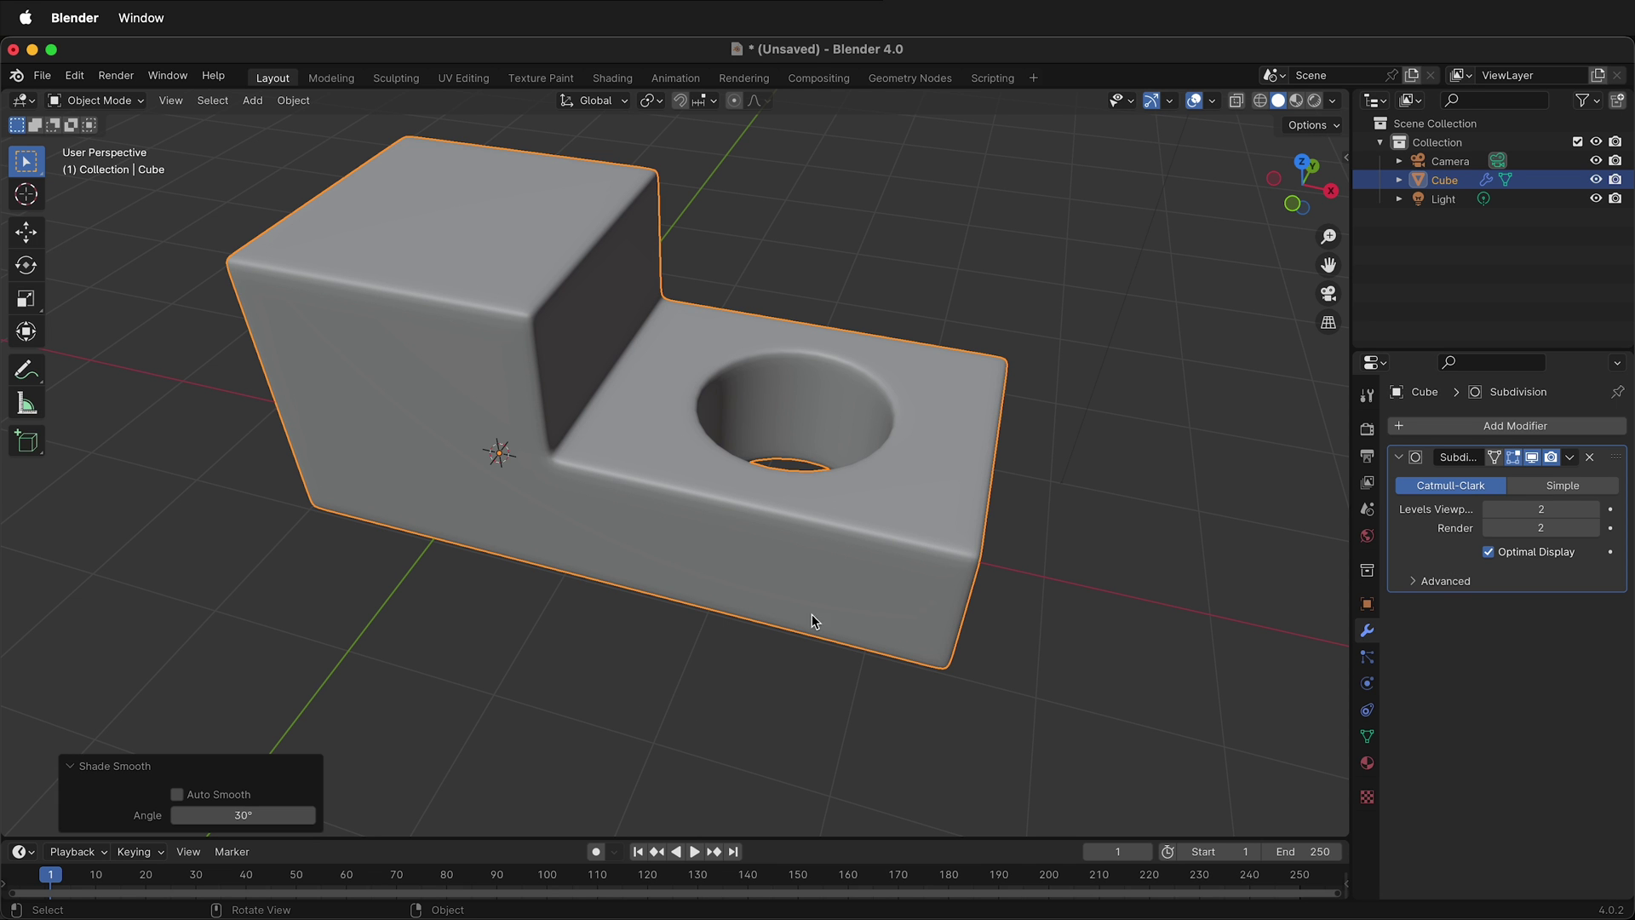
pyautogui.moveTo(811, 618); pyautogui.dragTo(830, 558, button='middle')
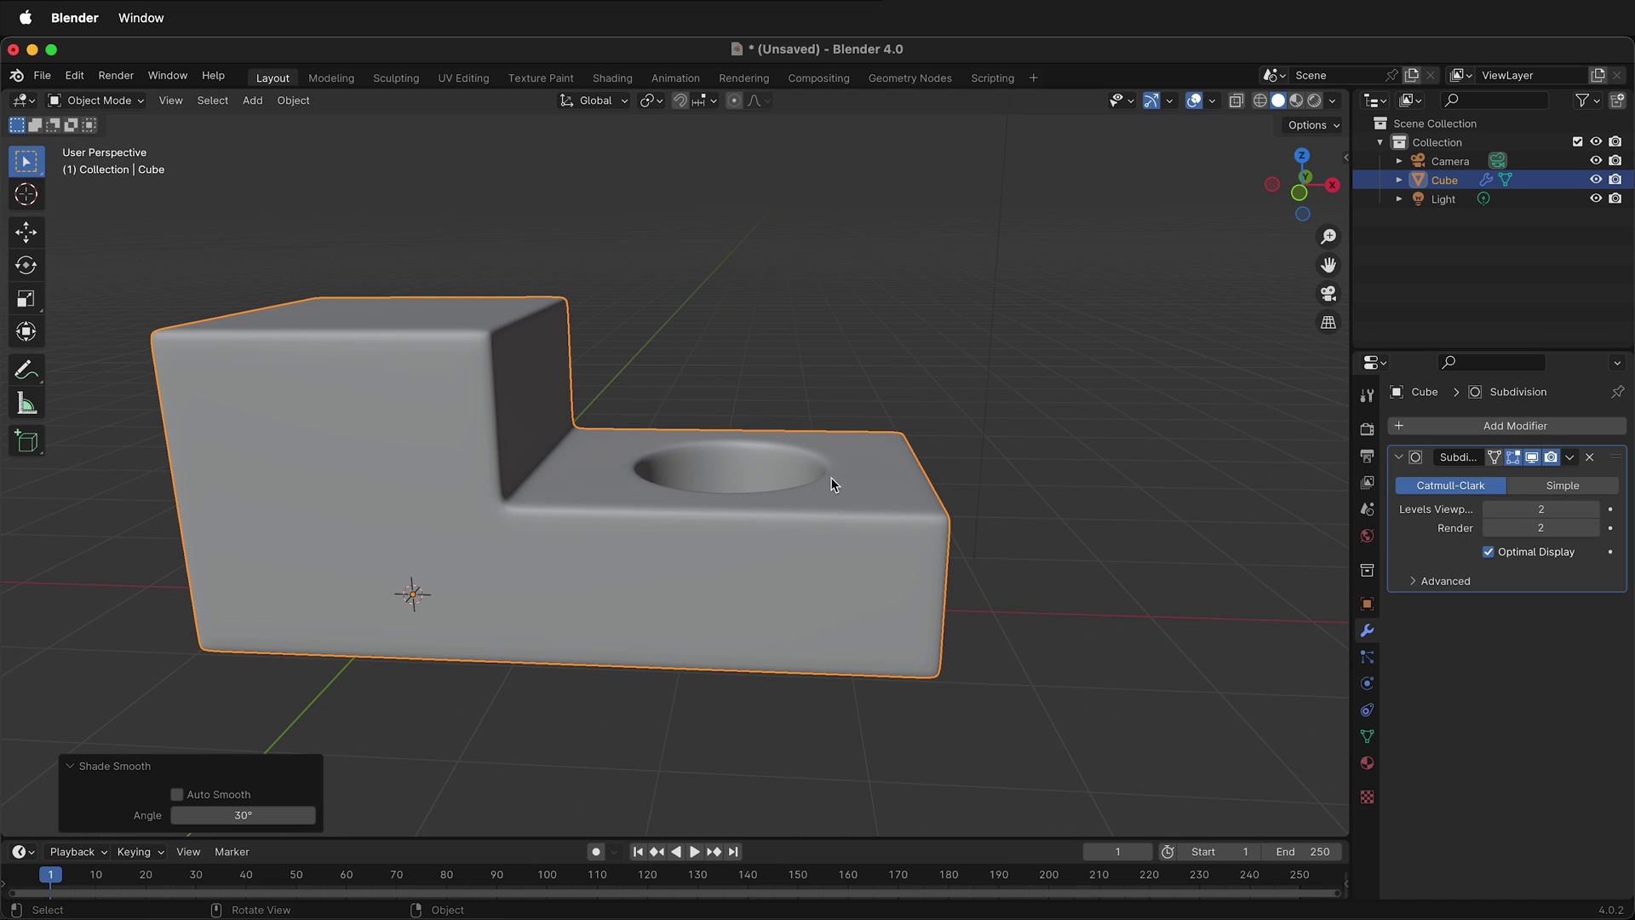
pyautogui.moveTo(832, 478)
pyautogui.mouseDown(button='middle')
pyautogui.moveTo(759, 522)
pyautogui.moveTo(642, 547)
pyautogui.moveTo(580, 533)
pyautogui.moveTo(627, 478)
pyautogui.moveTo(665, 468)
pyautogui.moveTo(852, 473)
pyautogui.mouseUp(button='middle')
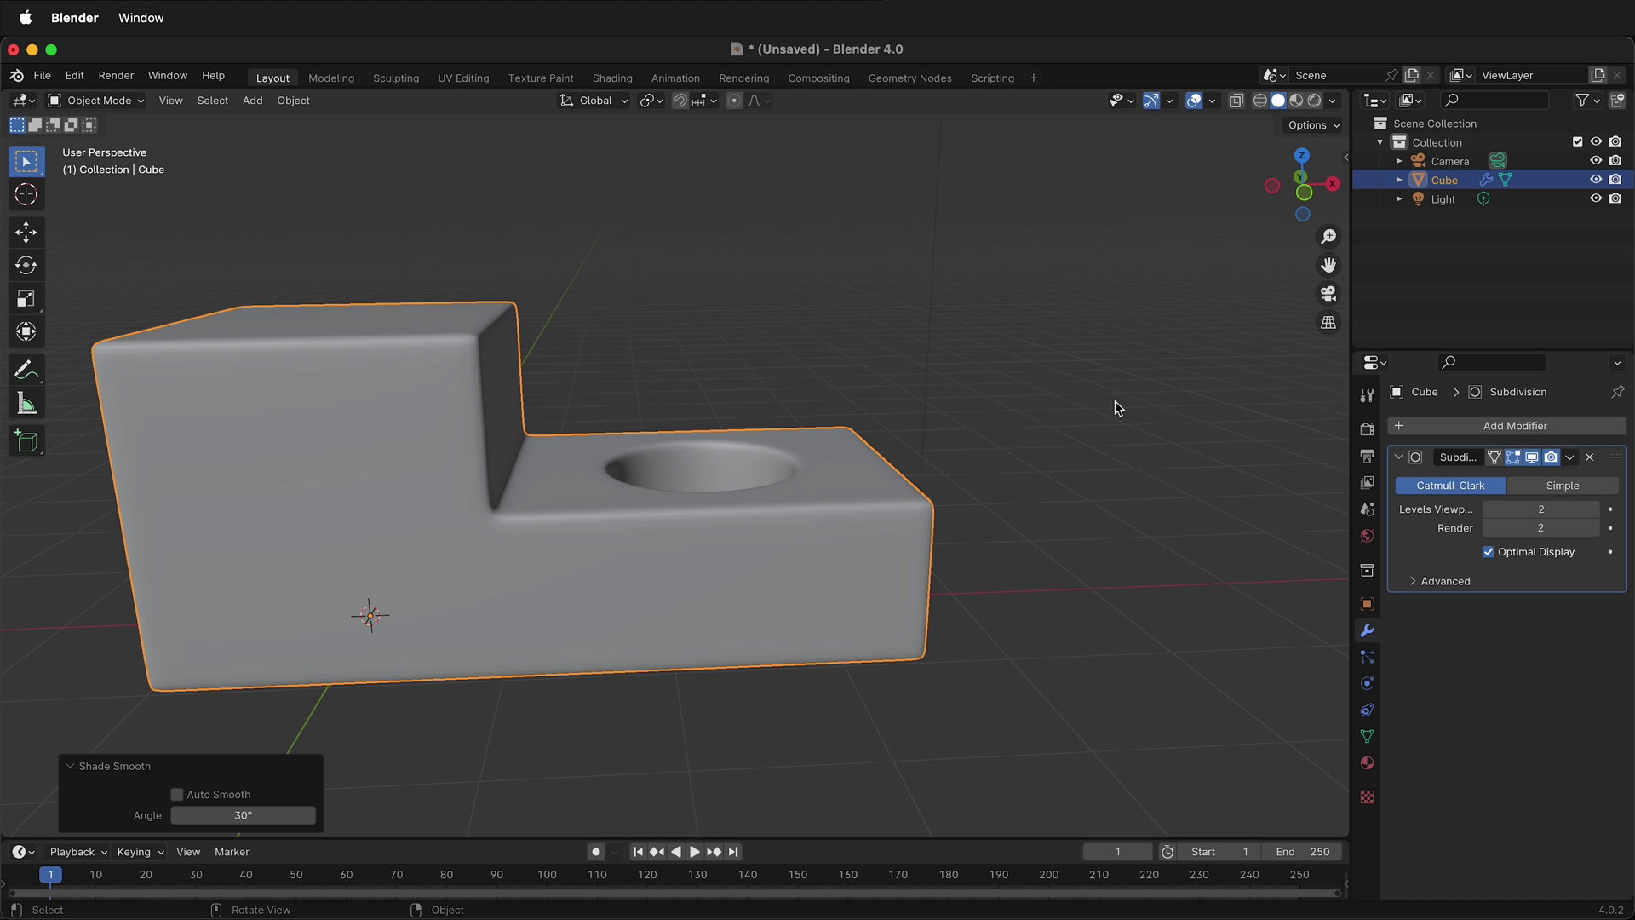